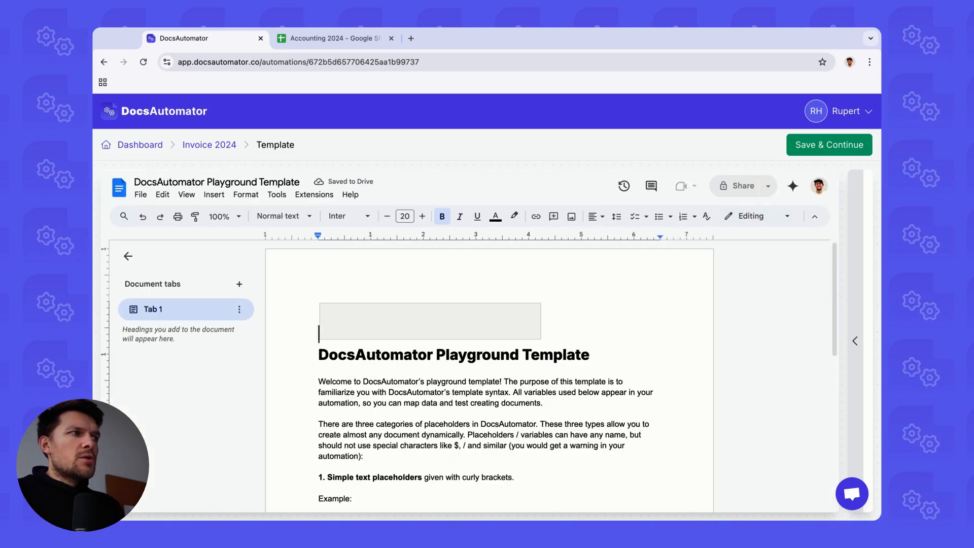
Examine the playground template's examples of text placeholders, image placeholders and dynamic line item rows.
scroll(423, 374, "down", 2)
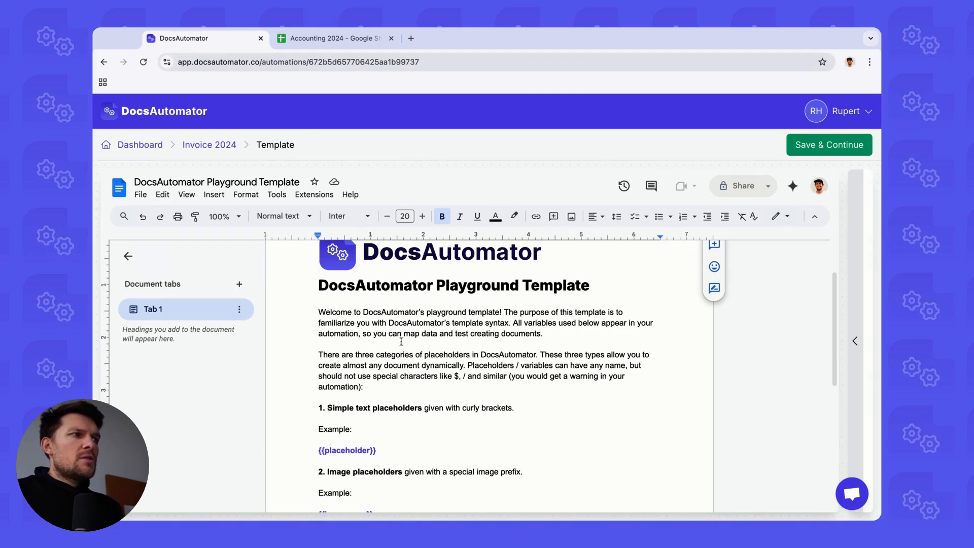
scroll(401, 341, "down", 3)
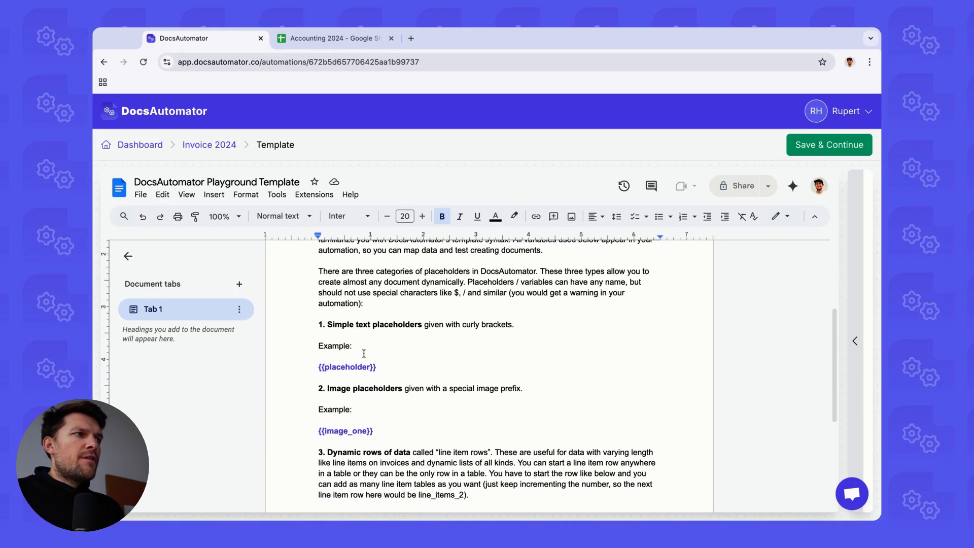
scroll(364, 353, "down", 1)
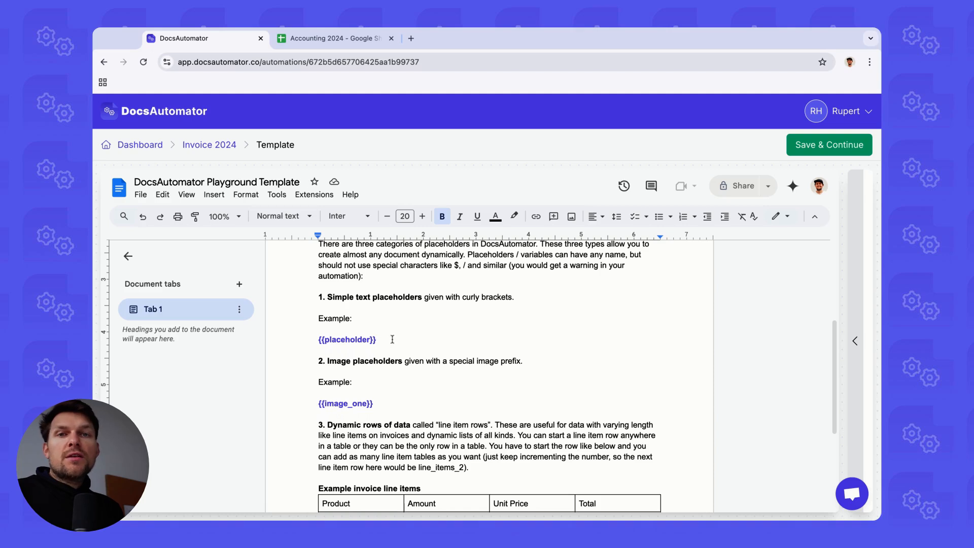
left_click_drag(387, 341, 319, 340)
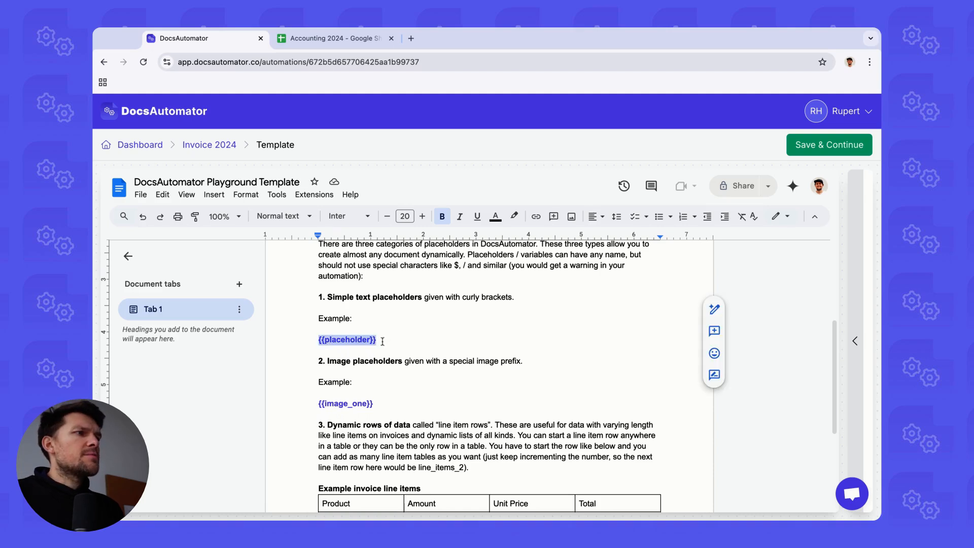
left_click(356, 341)
scroll(349, 362, "down", 1)
left_click(341, 385)
scroll(344, 384, "down", 3)
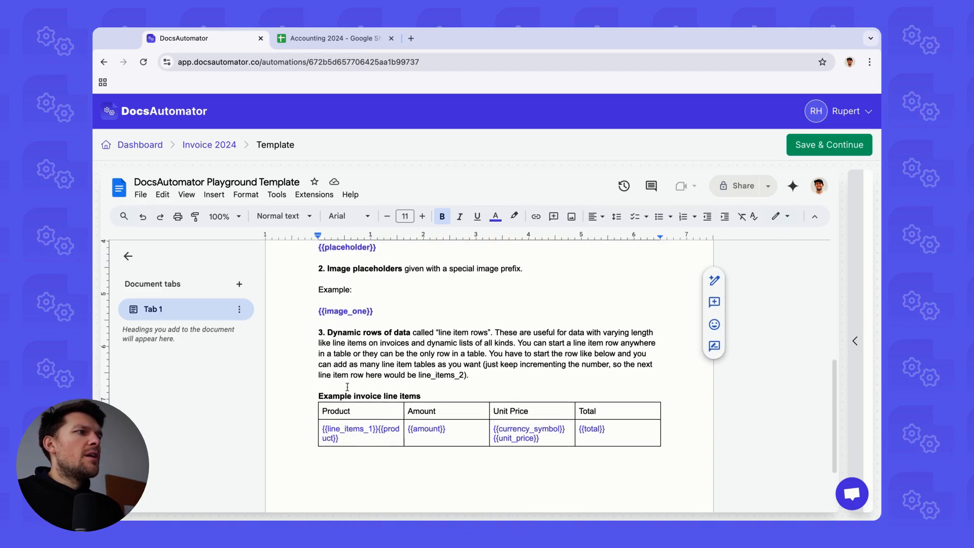
left_click_drag(344, 412, 533, 415)
left_click(585, 415)
scroll(381, 406, "down", 2)
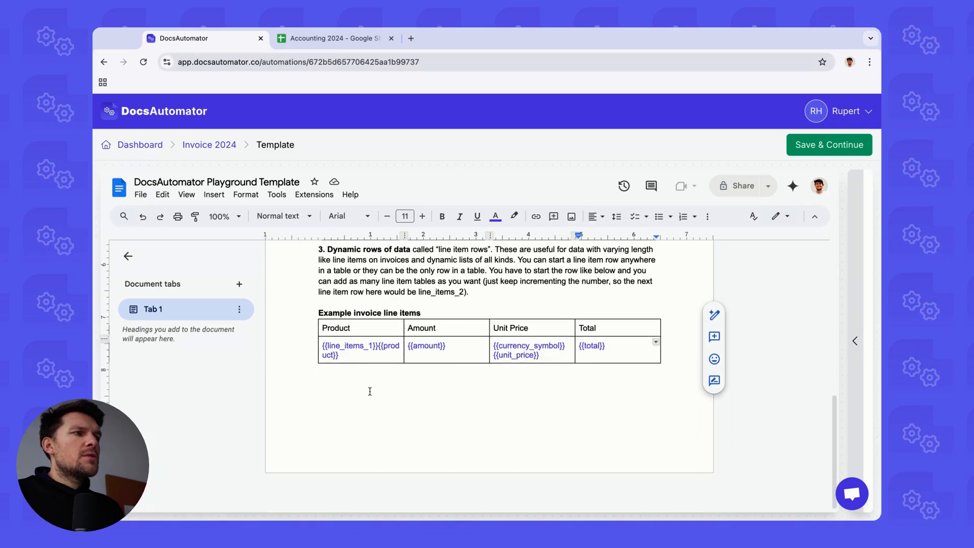
left_click(350, 355)
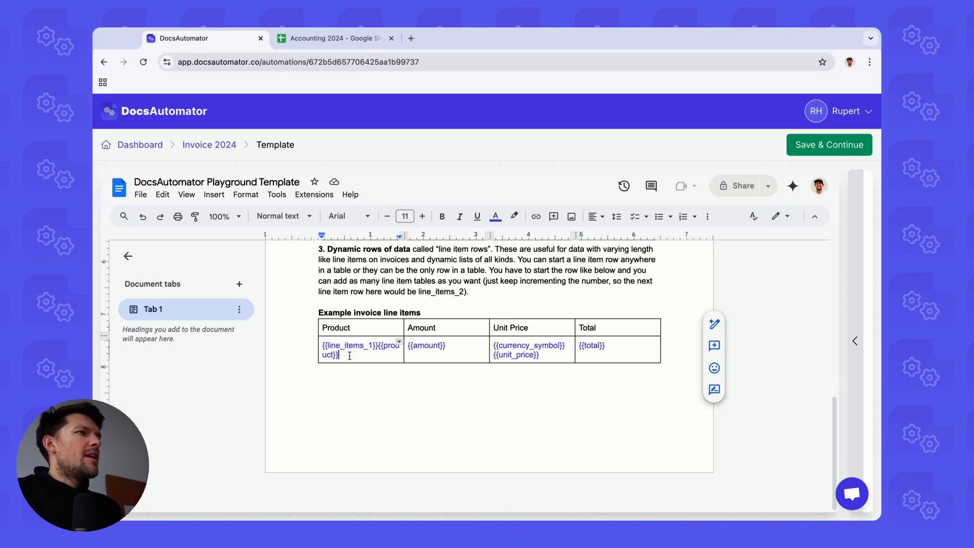
scroll(356, 352, "up", 3)
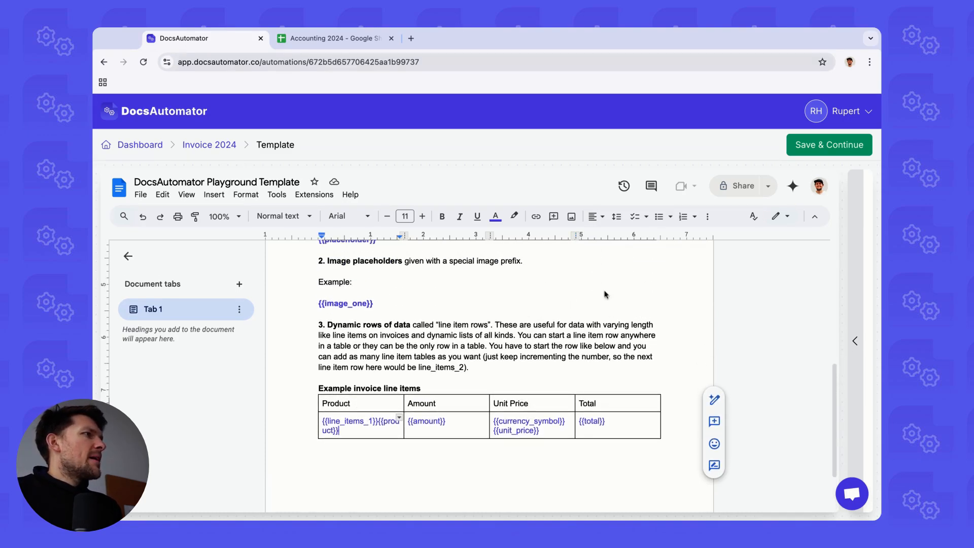
Save and leave the playground template, and remove it from the Invoice 2024 automation.
scroll(604, 293, "up", 10)
left_click(810, 149)
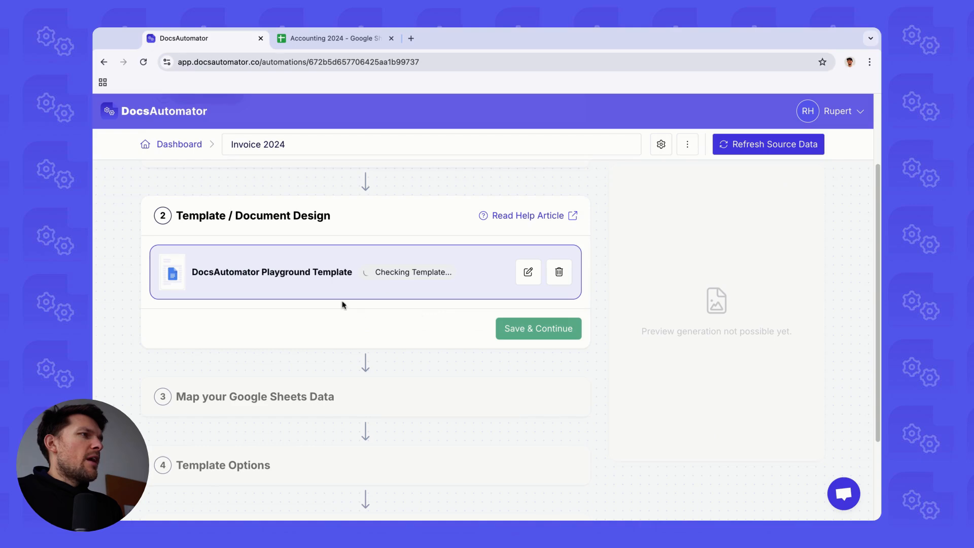
left_click(551, 280)
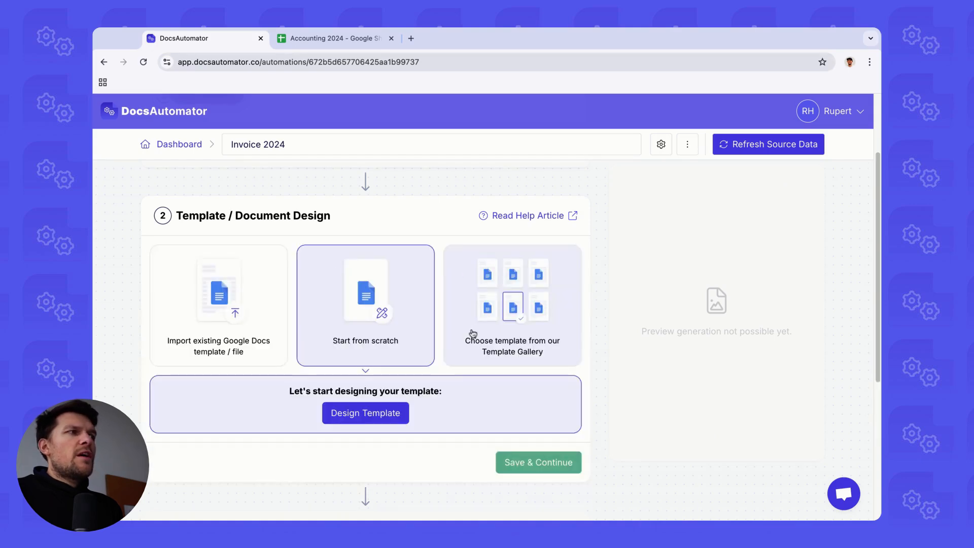
Choose the Template Gallery option, look through the online template gallery and return to the automation.
left_click(497, 325)
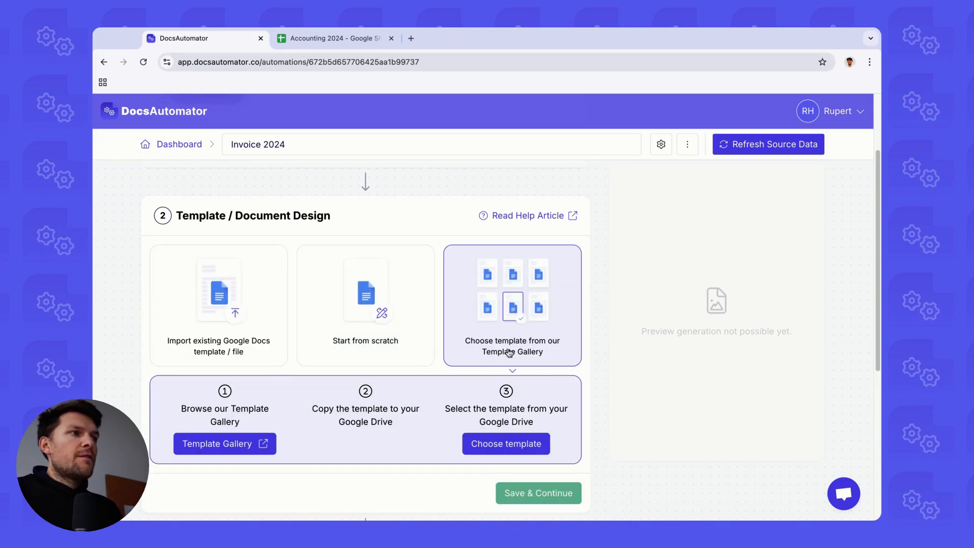
left_click(232, 445)
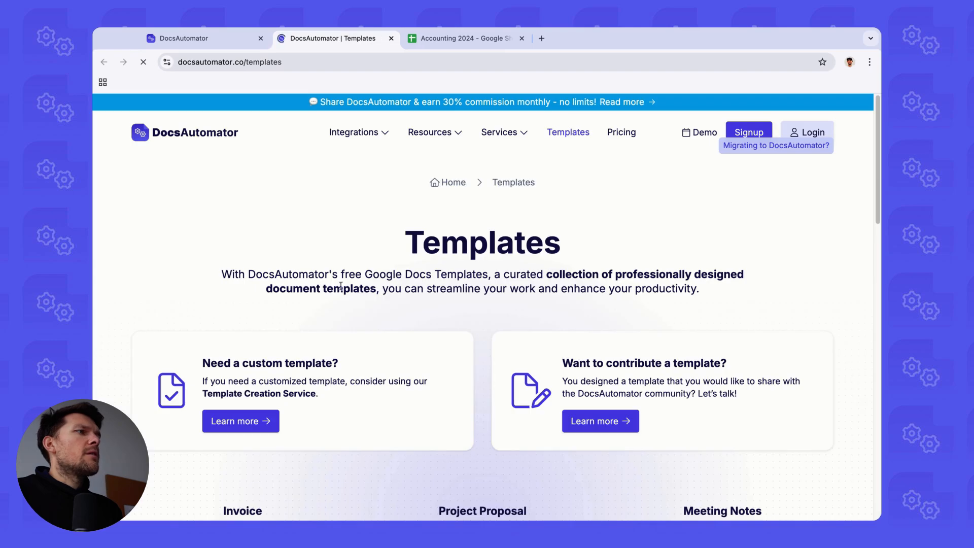
scroll(410, 269, "down", 4)
scroll(427, 297, "up", 4)
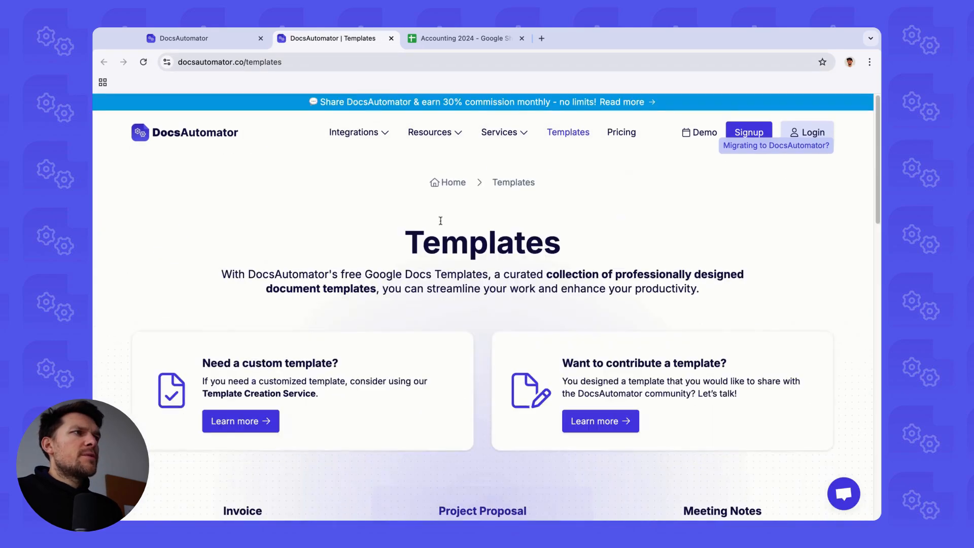
key("super+w")
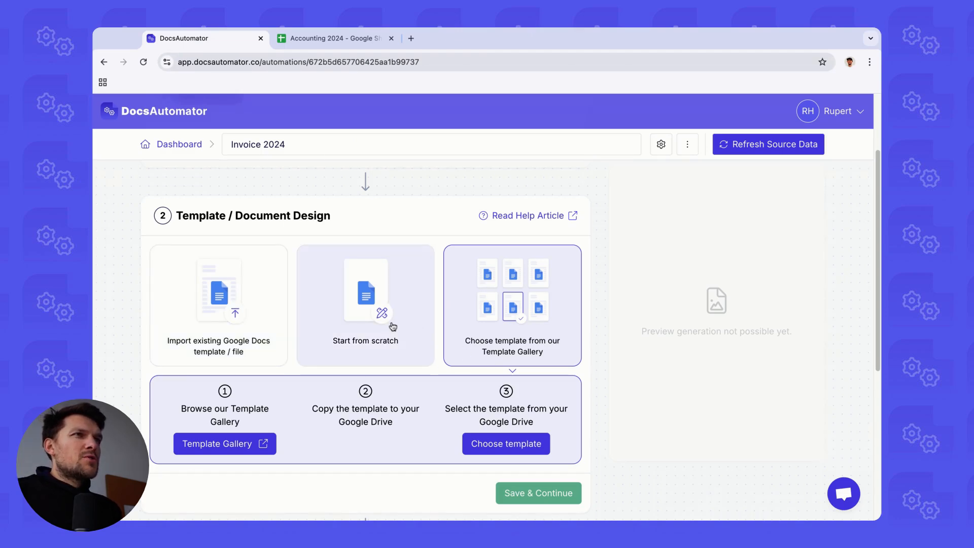
Import the existing Google Docs file DocsAutomator Invoice Template 2024, searching the documents for 2024.
left_click(259, 321)
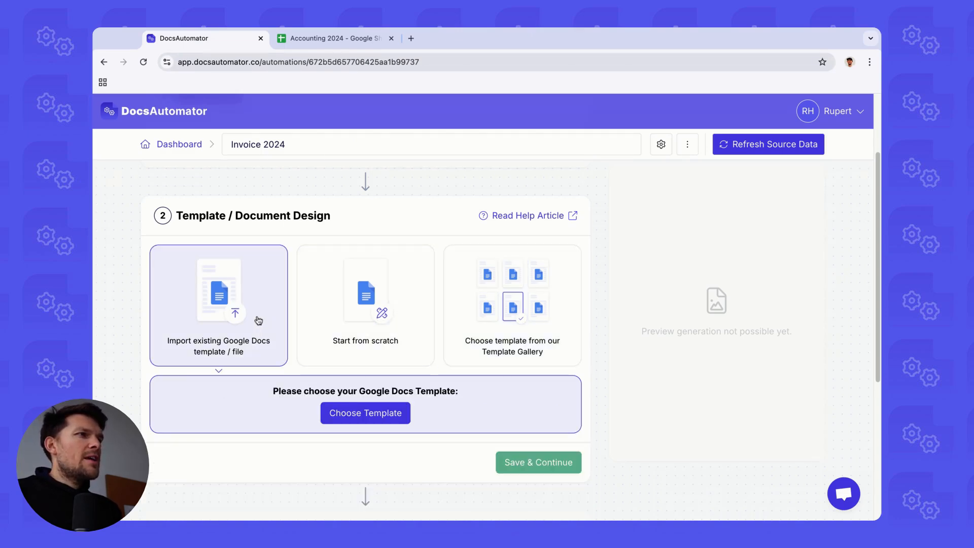
left_click(363, 422)
left_click(273, 208)
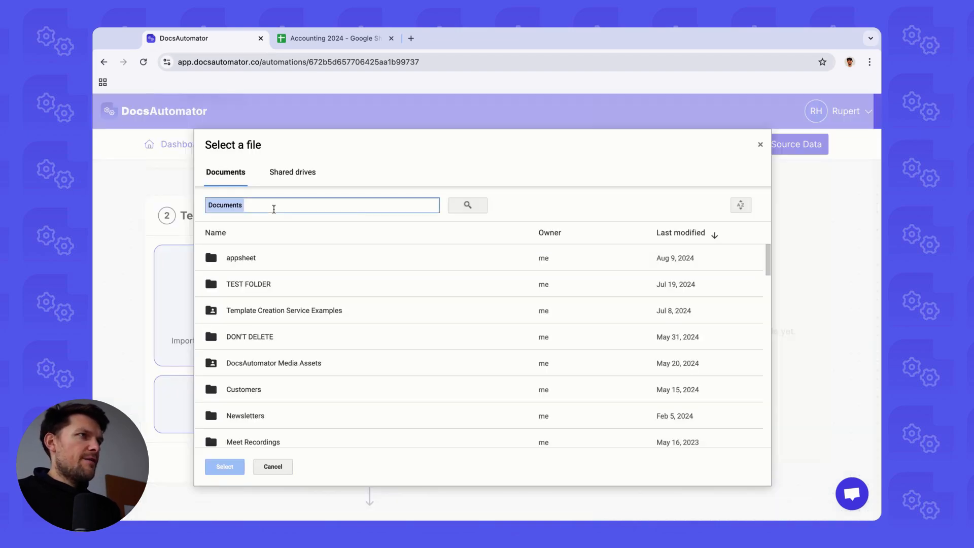
type("2024")
key("Return")
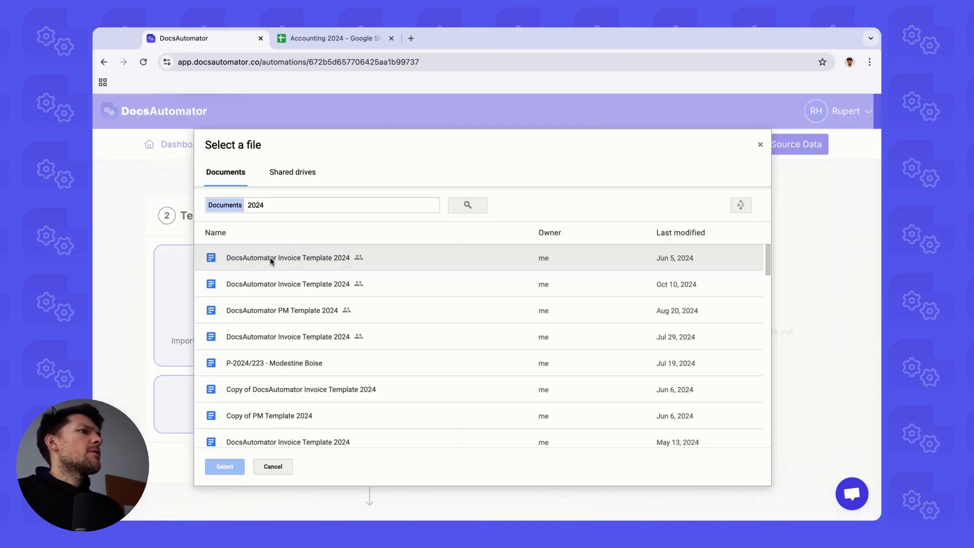
double_click(270, 257)
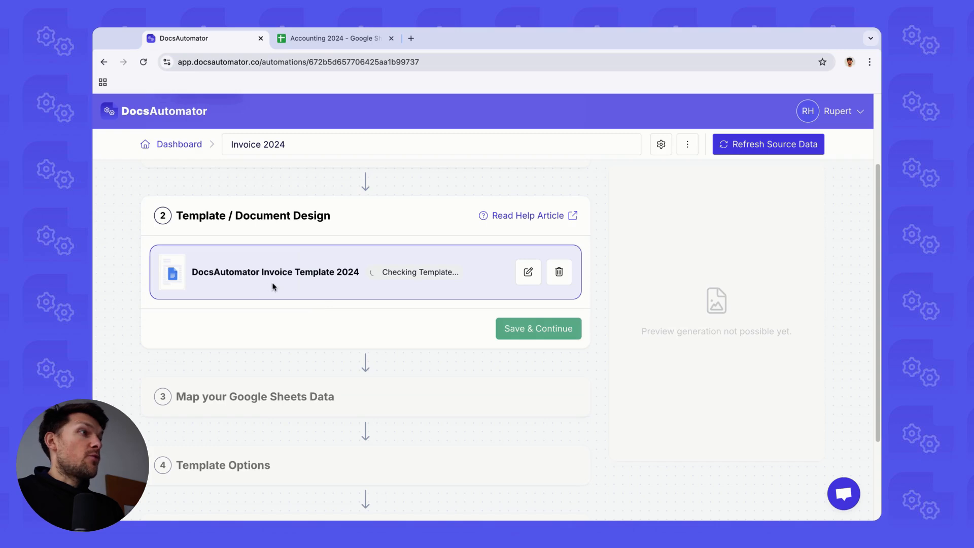
Open the invoice template for editing and examine its client detail, invoice date and invoice number placeholders.
left_click(528, 272)
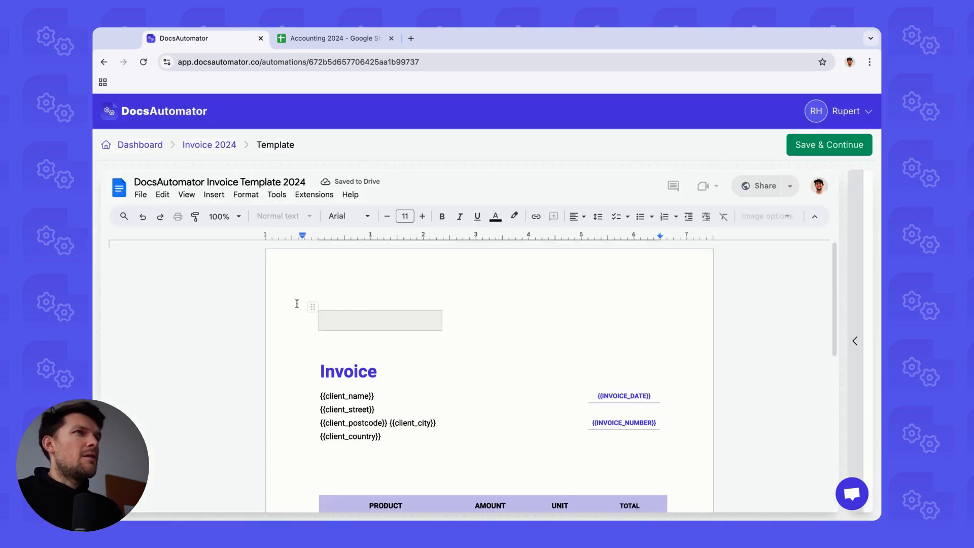
scroll(406, 356, "down", 3)
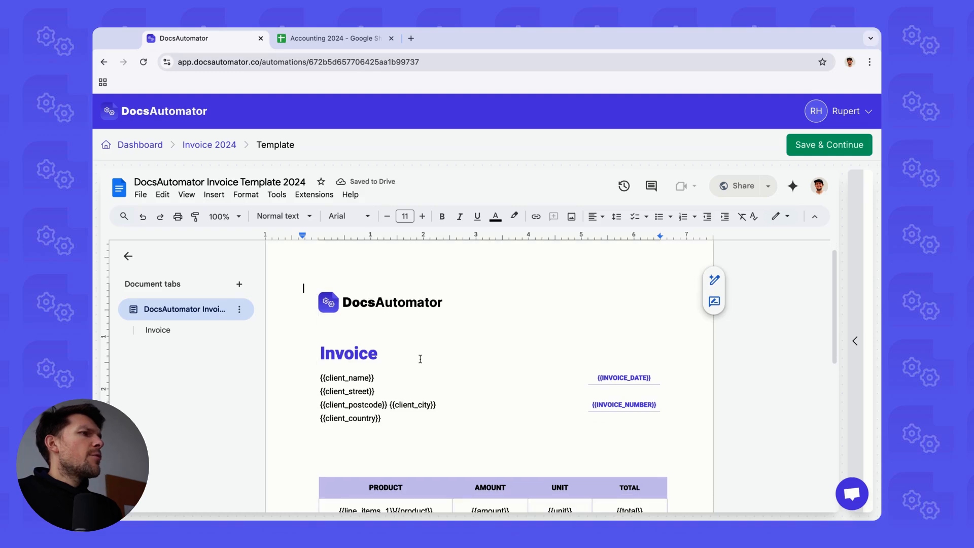
scroll(381, 338, "down", 1)
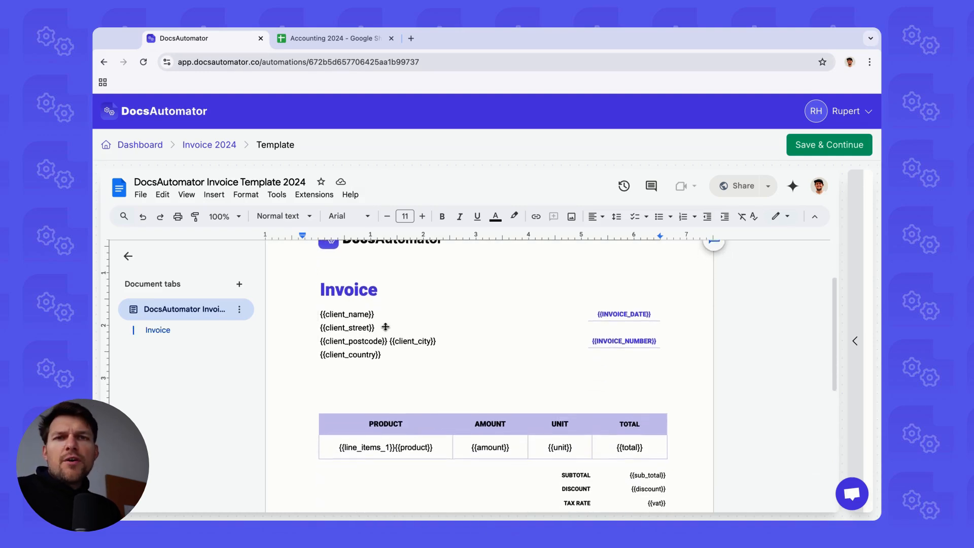
scroll(333, 359, "up", 3)
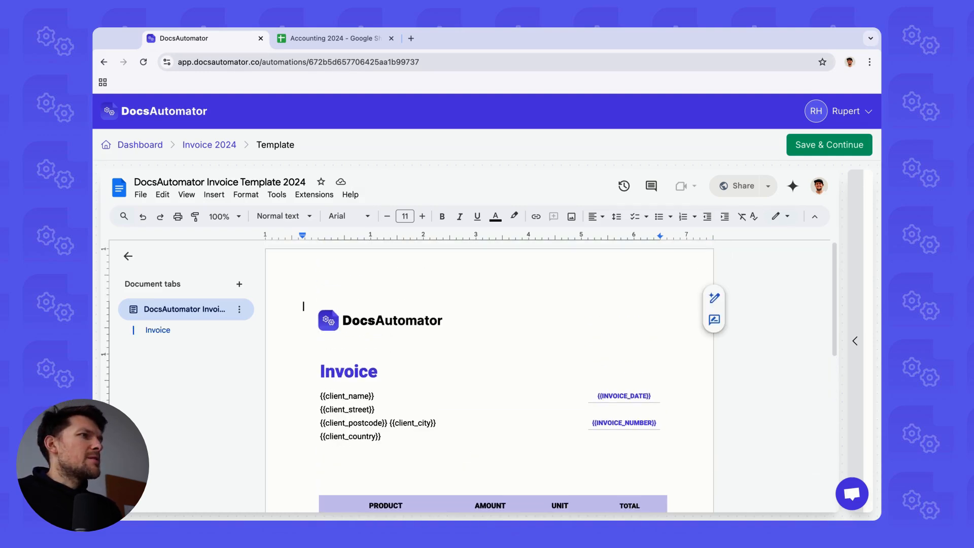
scroll(333, 360, "down", 1)
left_click(332, 360)
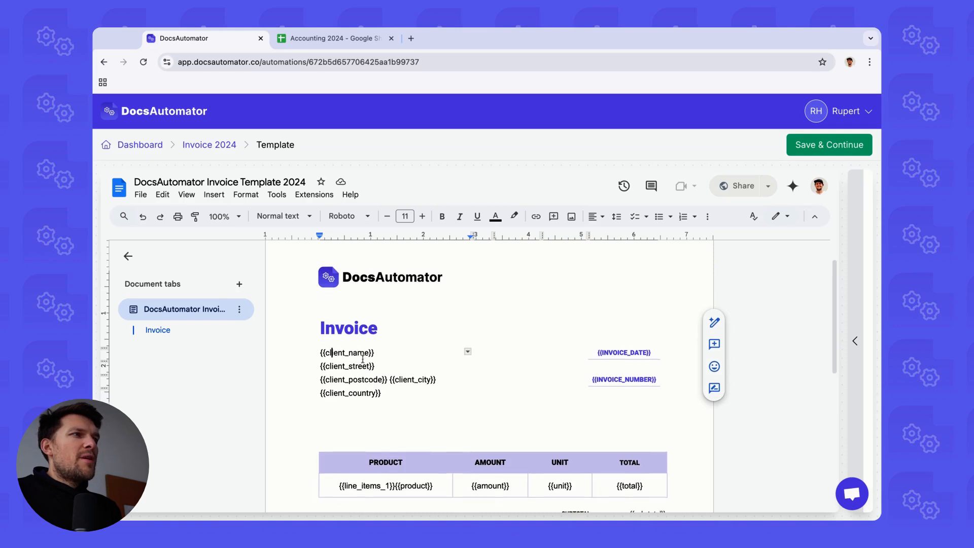
scroll(370, 325, "down", 2)
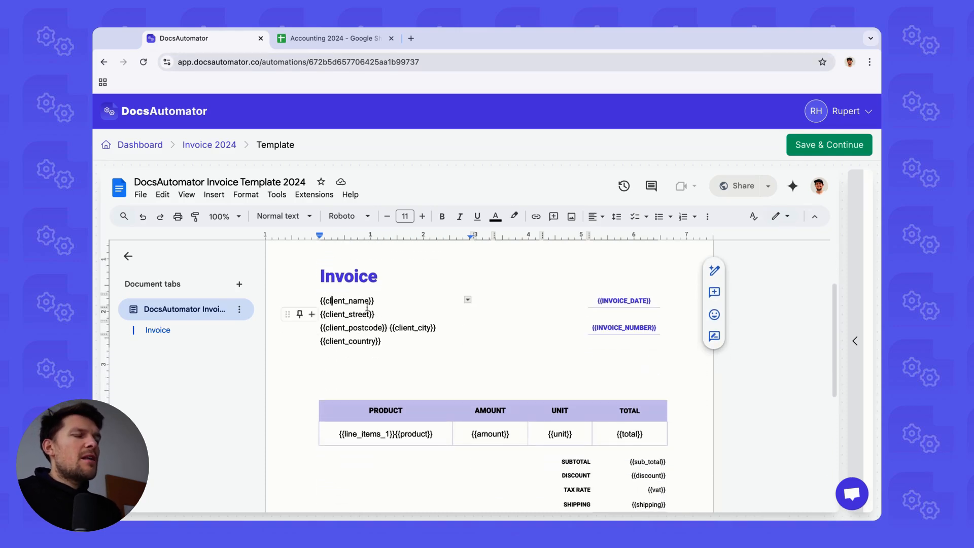
left_click(359, 315)
left_click(365, 328)
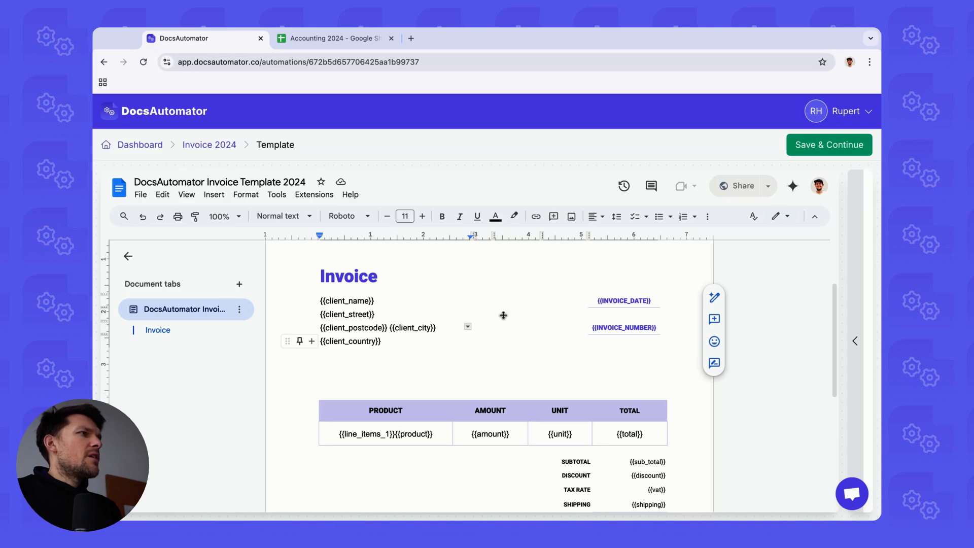
scroll(584, 319, "down", 1)
left_click(628, 313)
Examine the invoice template's line item row and its subtotal, discount, tax, shipping and total placeholders.
scroll(418, 374, "down", 3)
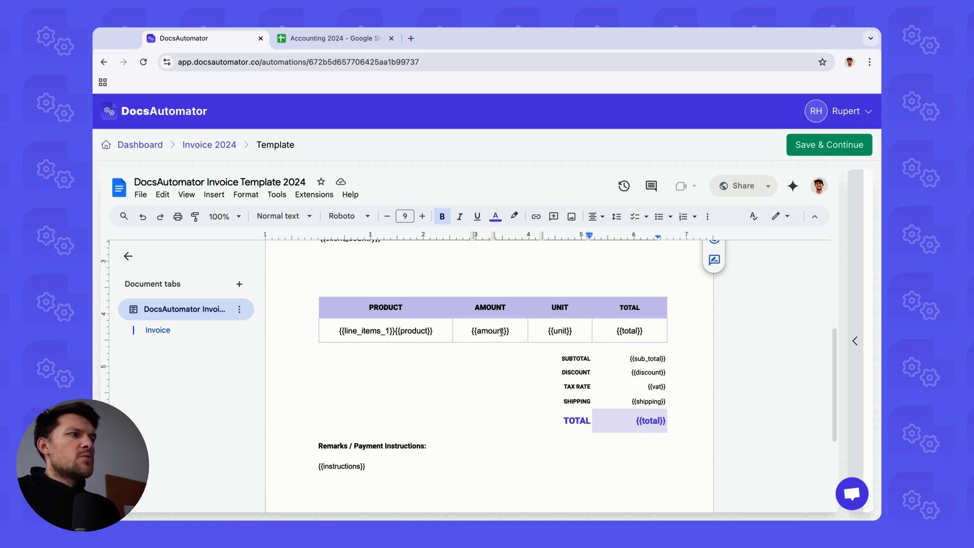
left_click(648, 357)
scroll(651, 368, "down", 1)
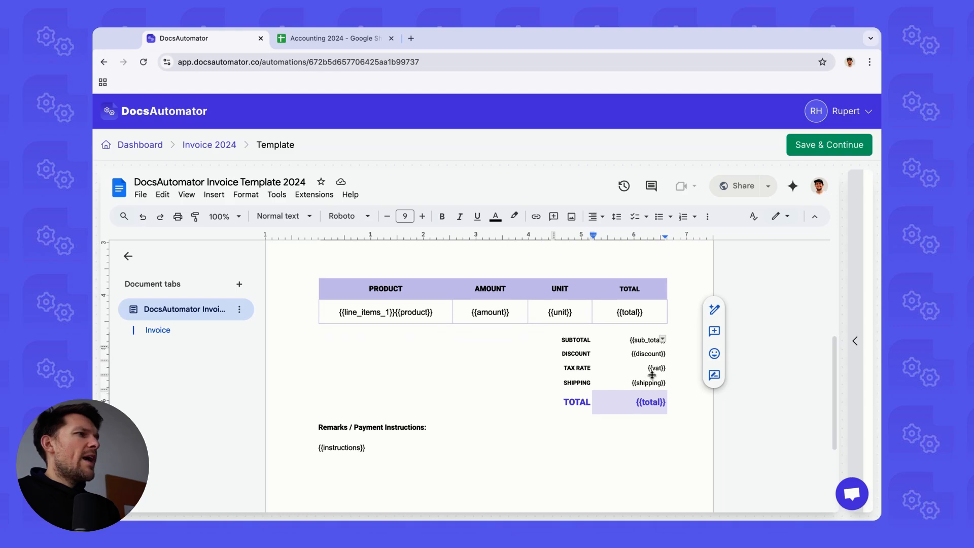
left_click(652, 360)
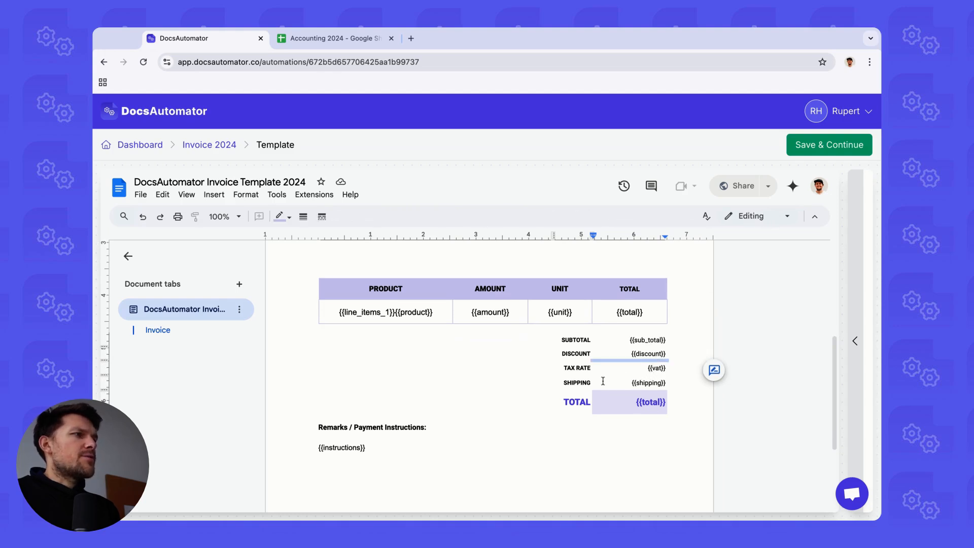
left_click(642, 382)
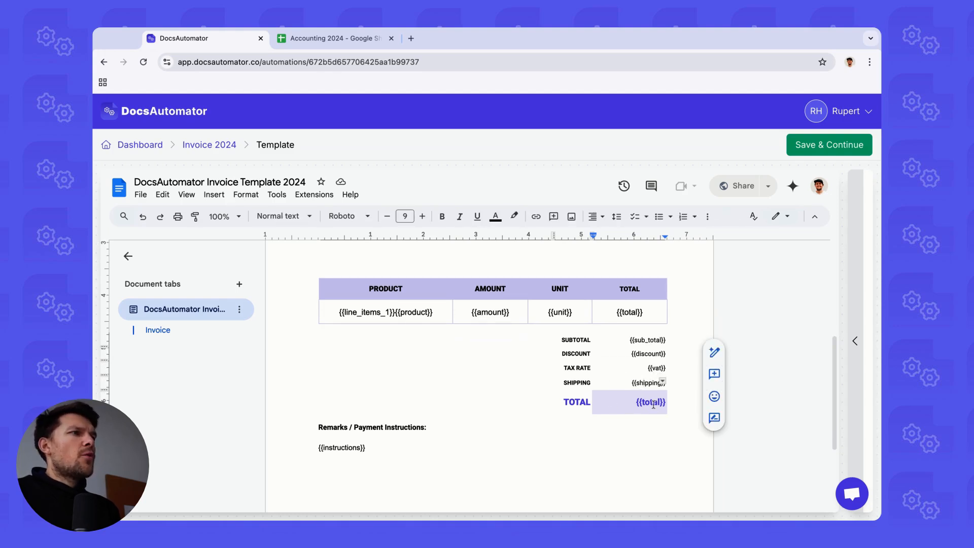
scroll(374, 344, "up", 4)
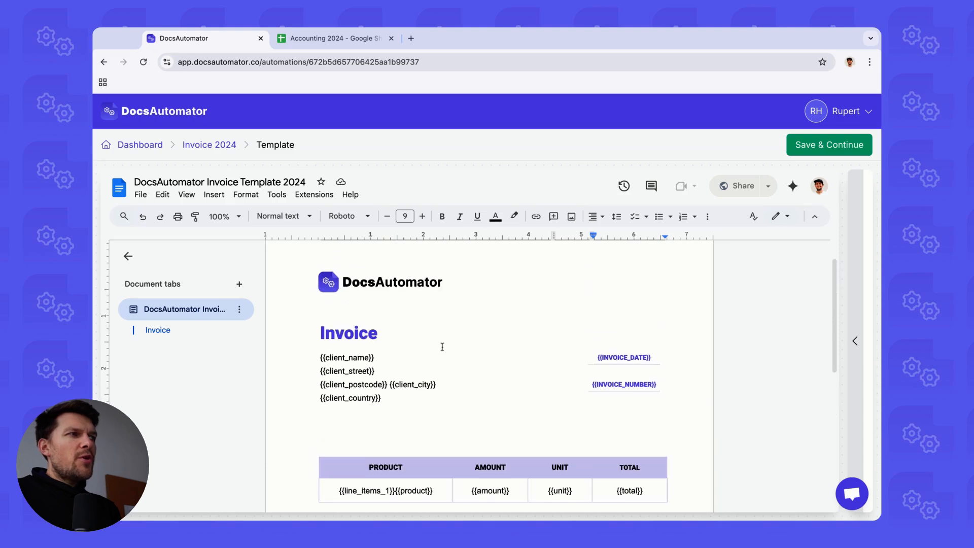
scroll(443, 347, "down", 4)
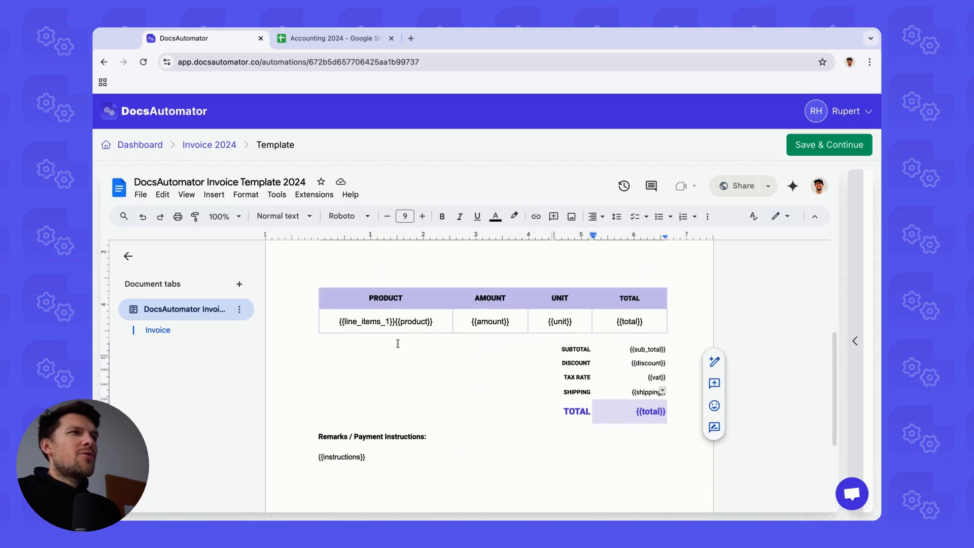
scroll(398, 344, "up", 2)
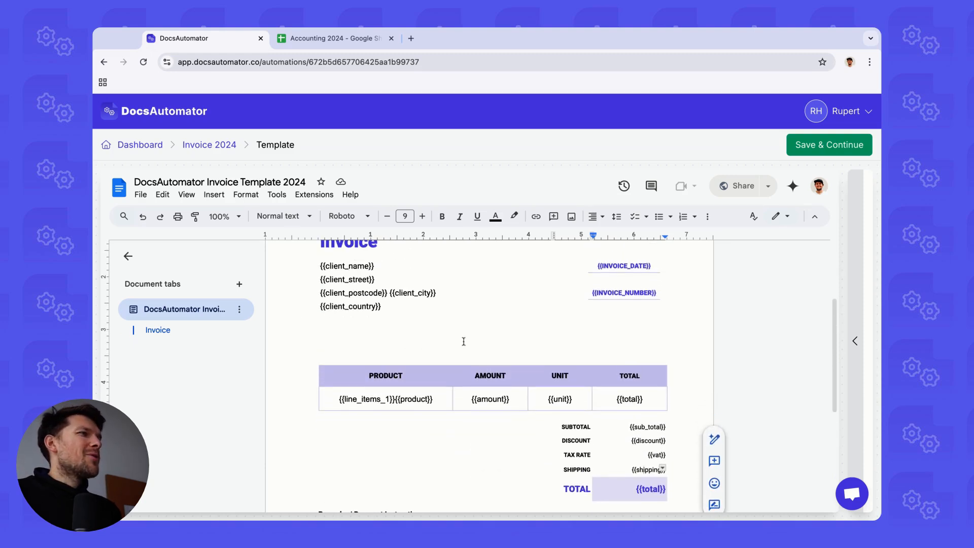
Save the invoice template as the document design and continue to the Google Sheets data mapping.
scroll(449, 332, "up", 2)
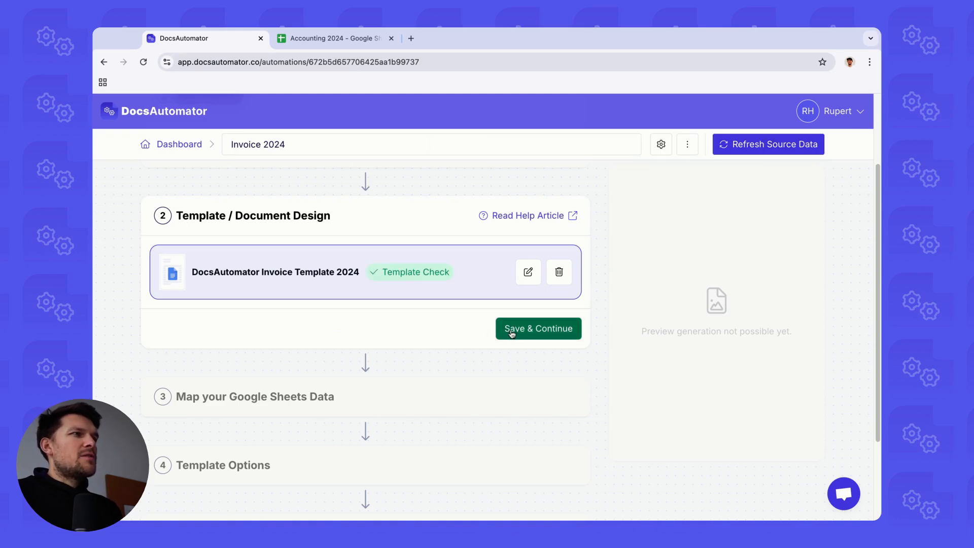
left_click(512, 330)
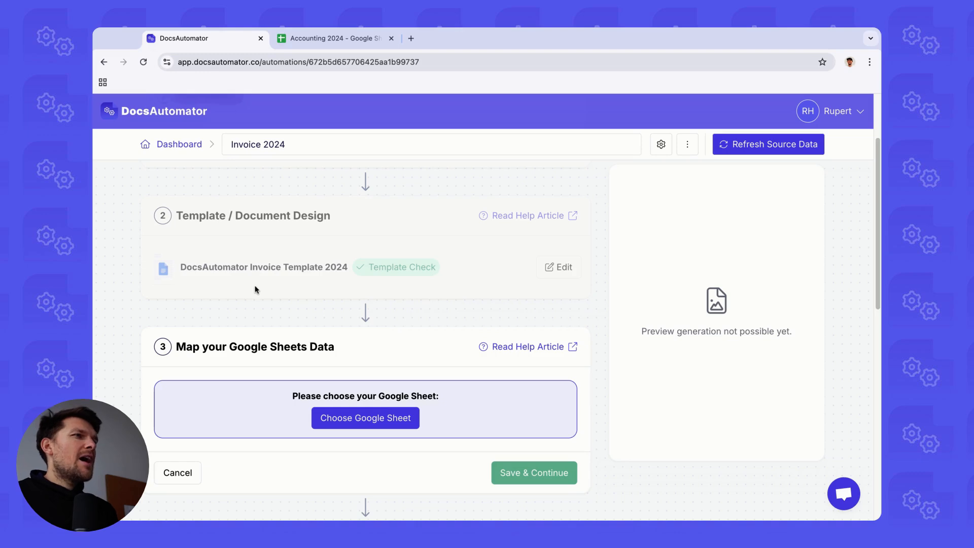
scroll(240, 250, "down", 2)
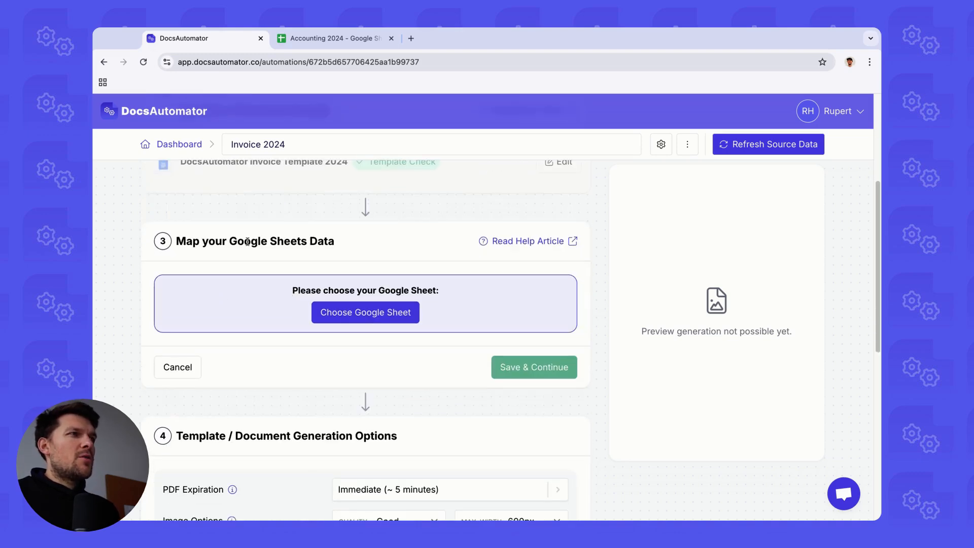
Choose the Accounting 2024 spreadsheet as the Google Sheets data source, searching the spreadsheets for accounting 2024.
left_click(367, 318)
left_click(311, 209)
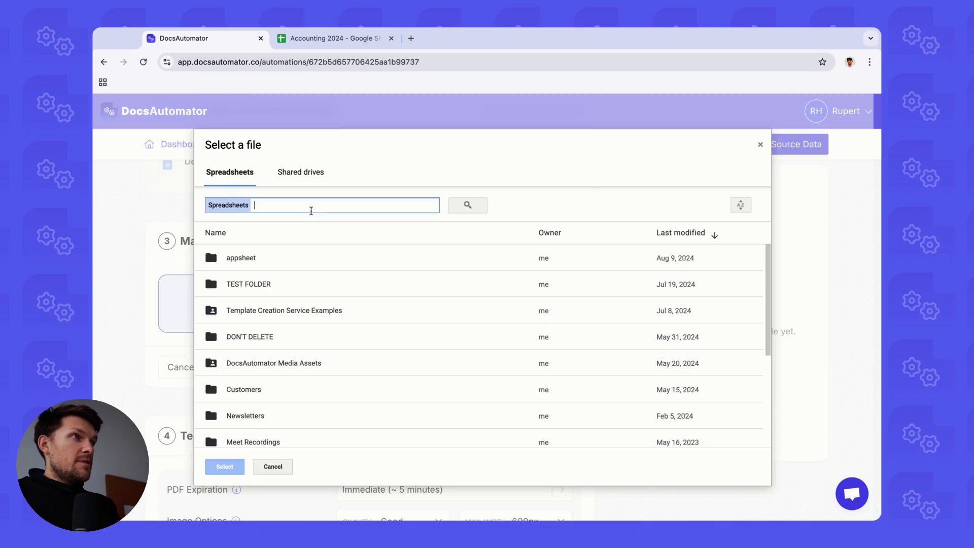
type("accounting 2024")
key("Return")
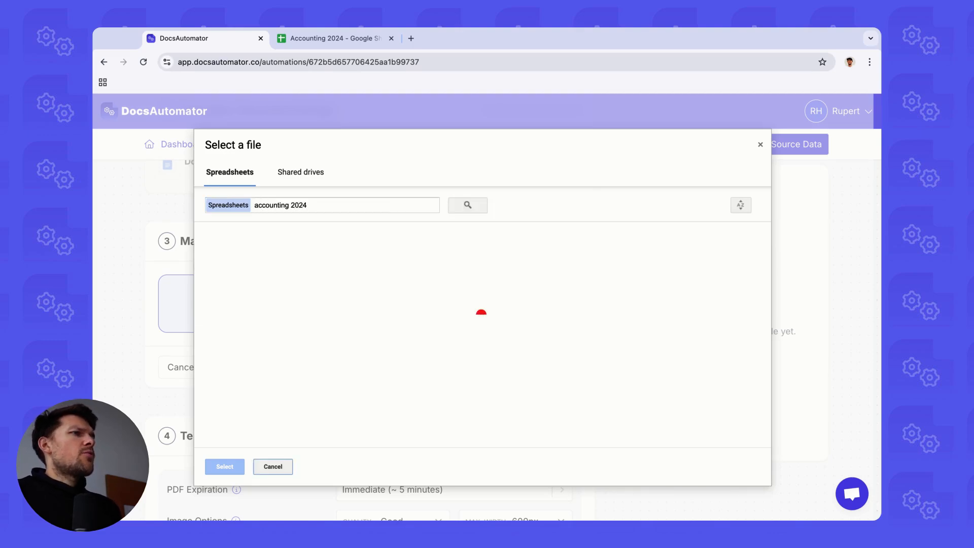
double_click(295, 260)
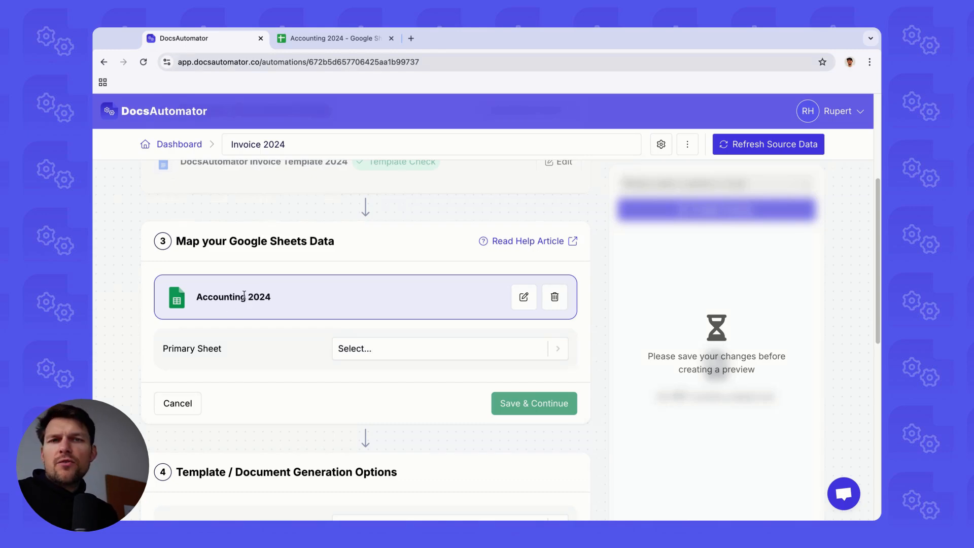
Open the Accounting 2024 spreadsheet for editing and examine the Invoices header row, including the ID, Invoice Number and Document Name columns.
left_click(519, 304)
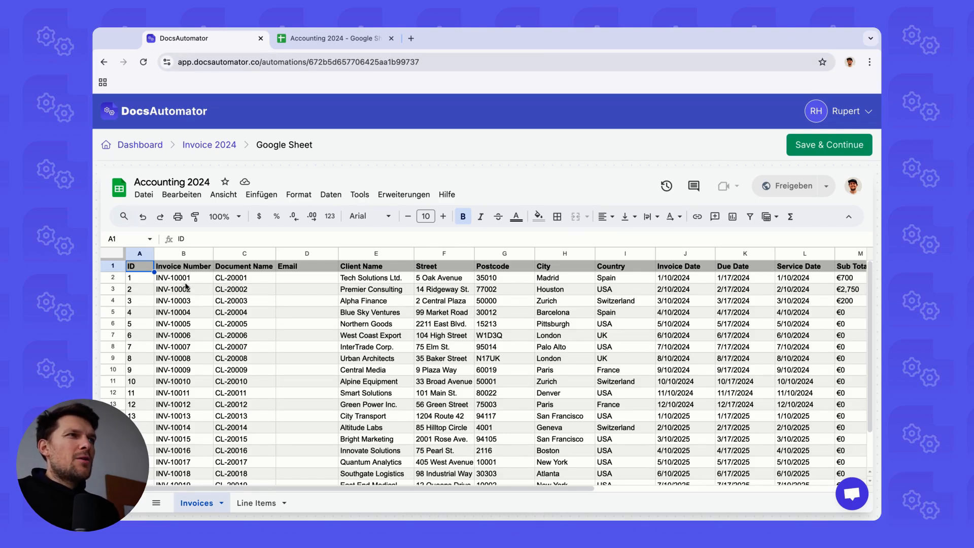
left_click(113, 266)
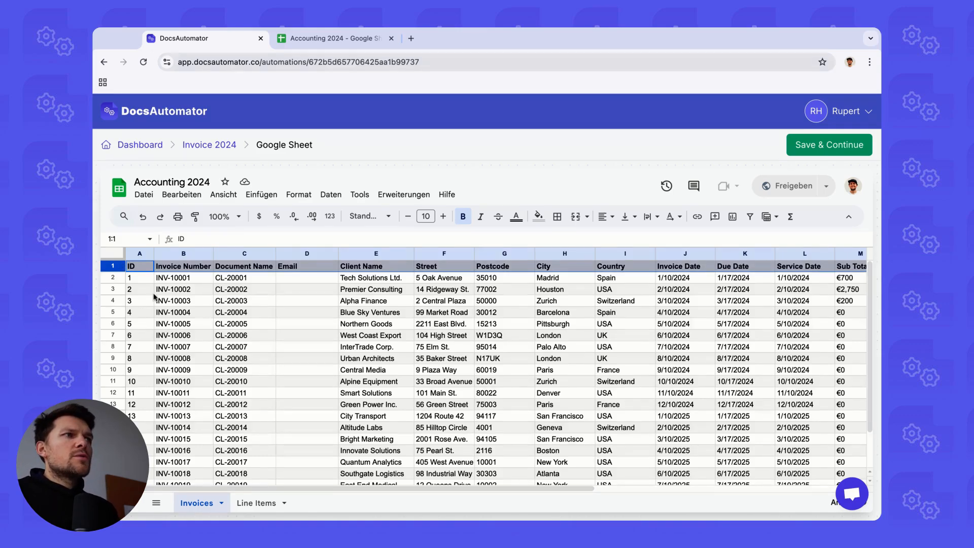
left_click(142, 270)
left_click(196, 268)
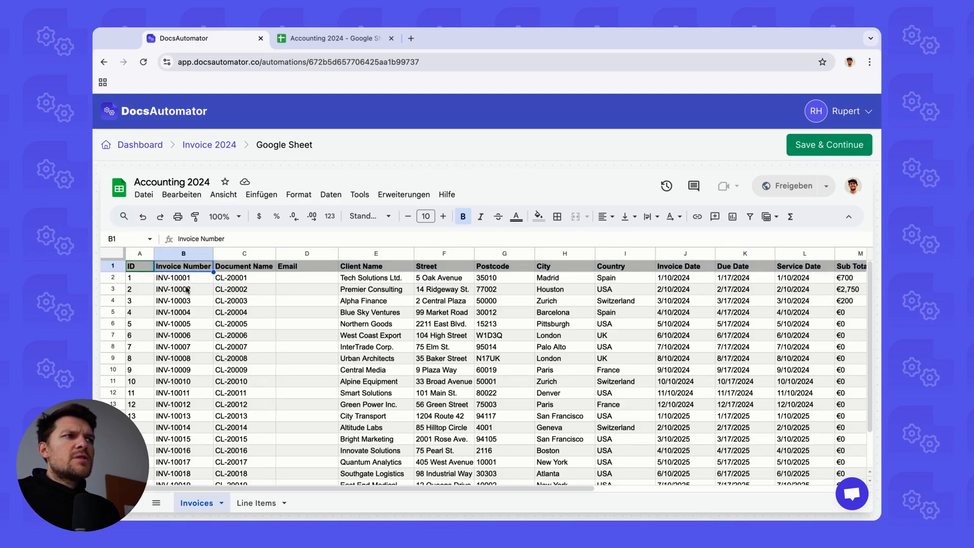
left_click(232, 271)
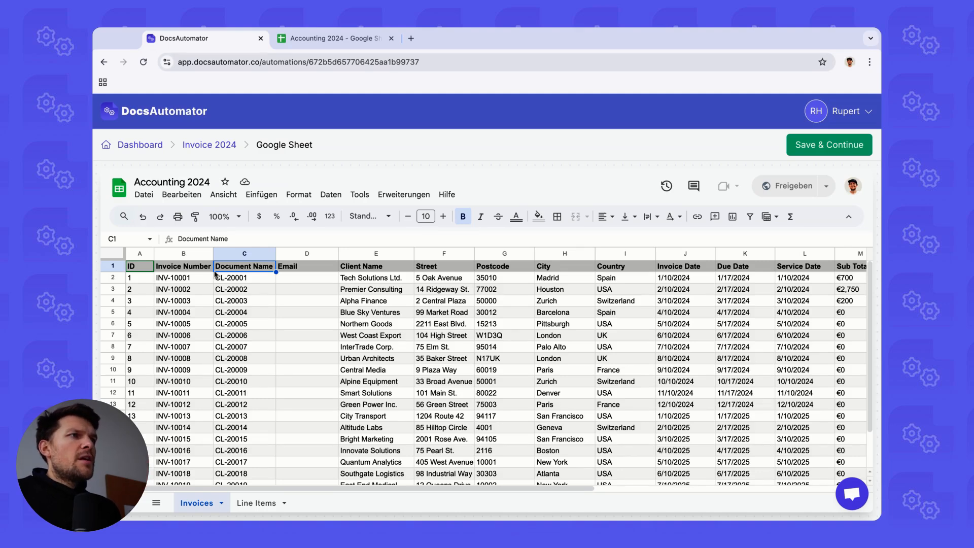
Examine the entries in the Invoice Number column of the Invoices sheet from row 2 to row 14.
left_click(180, 278)
key("shift+Down")
key("shift+Down")
key("shift+Down")
key("shift+Down")
key("shift+Down")
key("shift+Down")
key("shift+Down")
key("shift+Down")
key("shift+Down")
key("shift+Down")
key("shift+Down")
key("shift+Down")
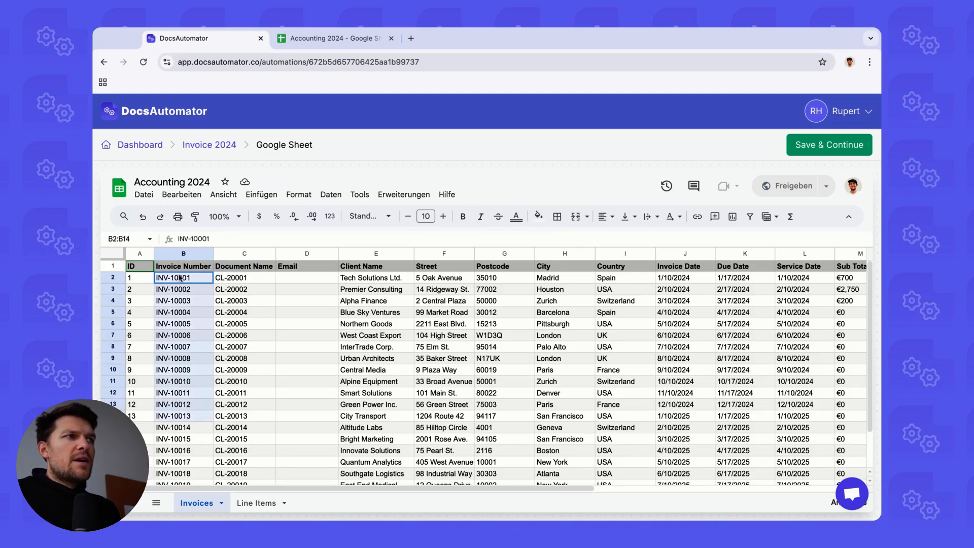
left_click(192, 347)
left_click(190, 279)
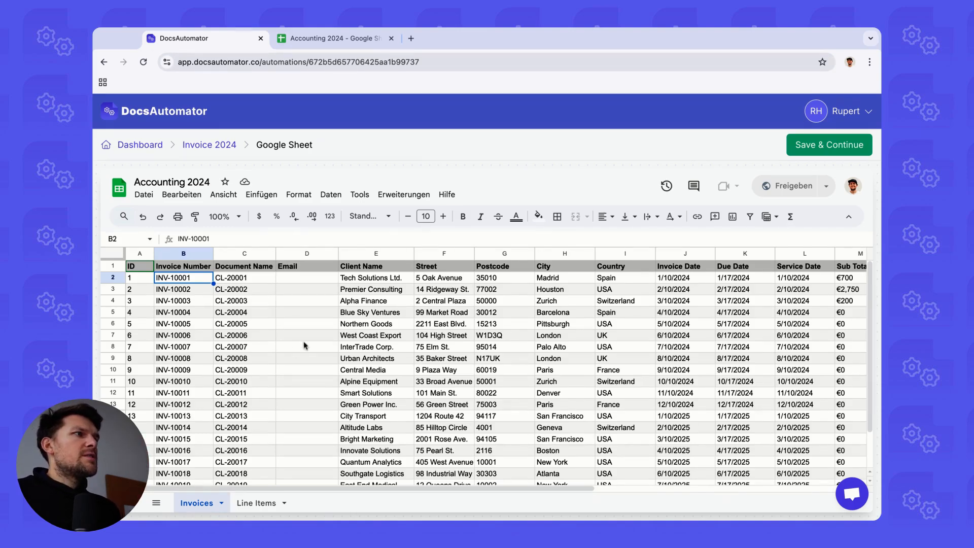
Examine the Sub Total, Tax and Total columns of the Invoices sheet.
scroll(389, 281, "right", 5)
scroll(446, 288, "right", 3)
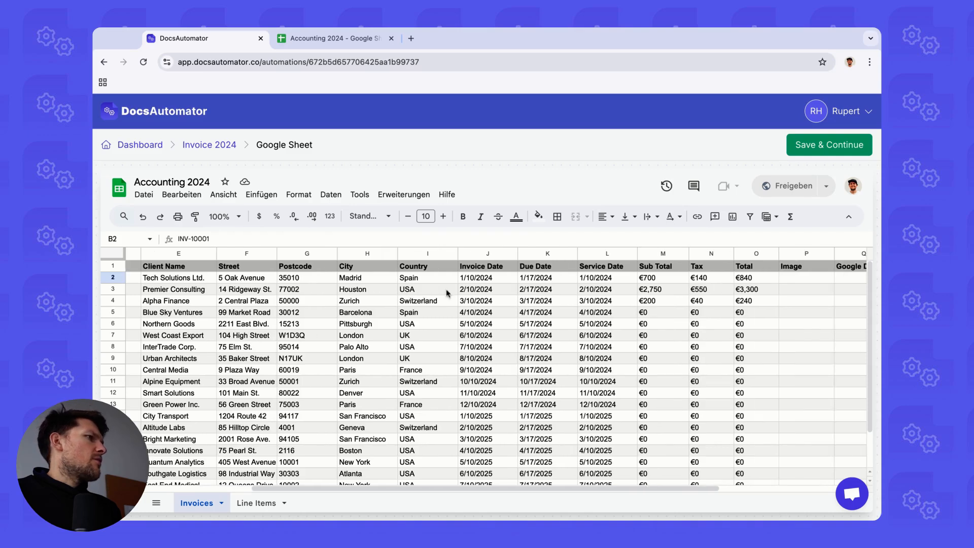
left_click(618, 268)
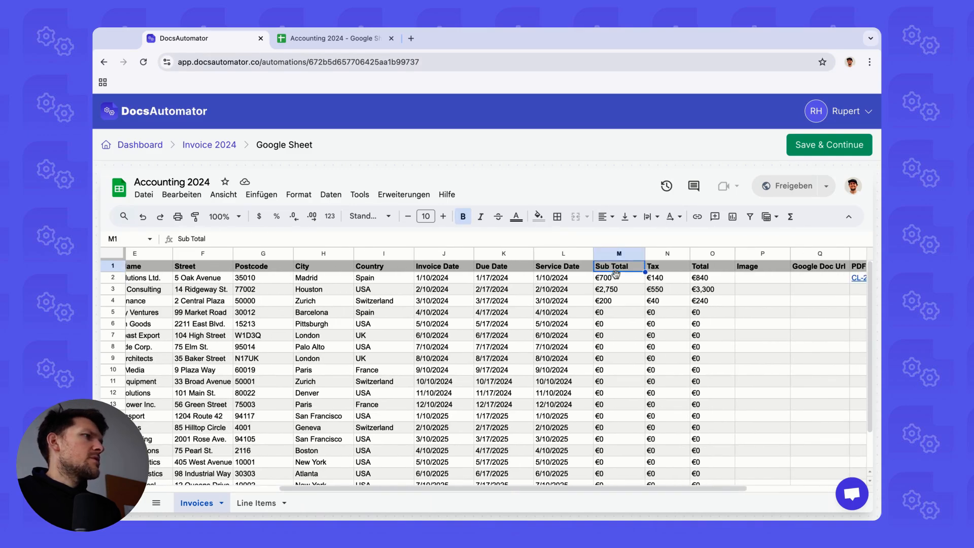
left_click(666, 267)
left_click(709, 267)
scroll(562, 292, "left", 1)
scroll(562, 292, "left", 2)
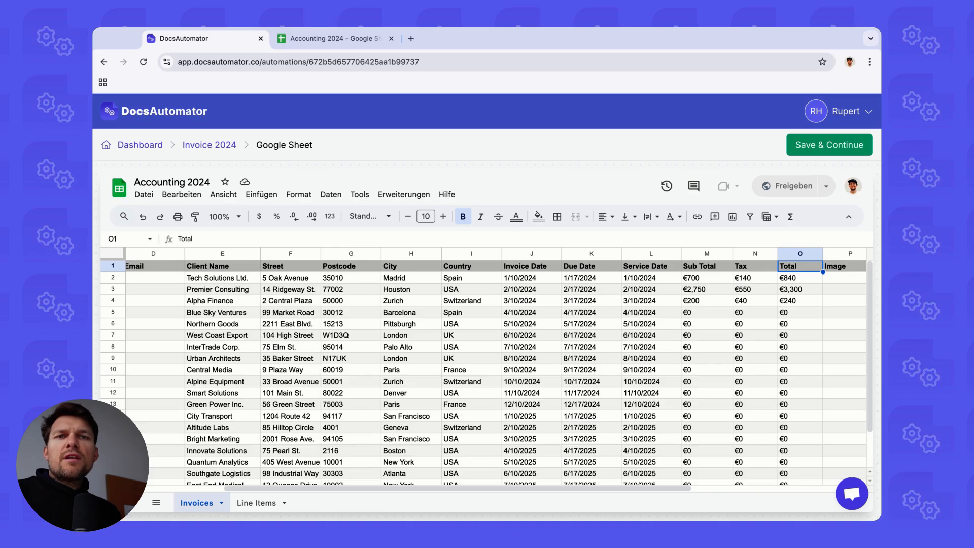
scroll(365, 293, "left", 5)
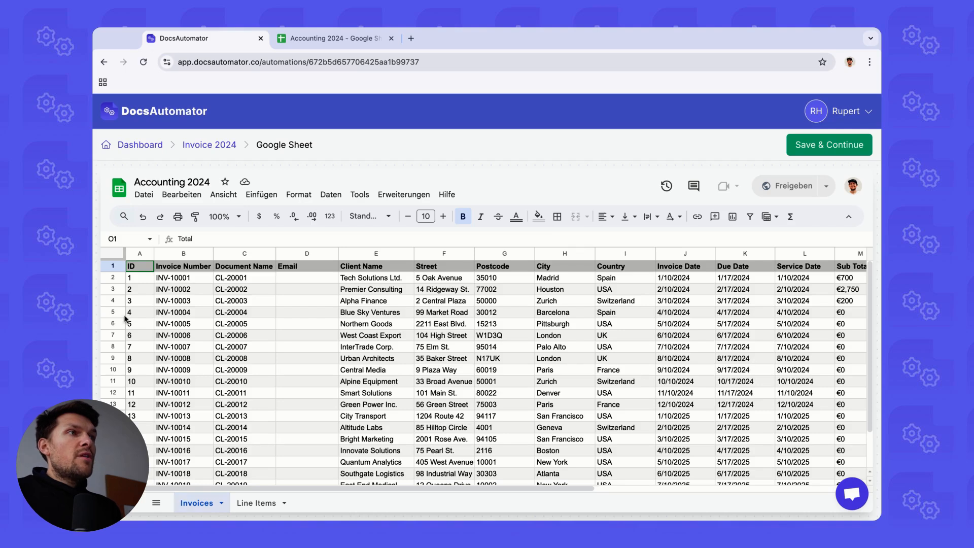
Examine the individual invoice records in rows 2 to 4 and the rows below on the Invoices sheet.
left_click(113, 277)
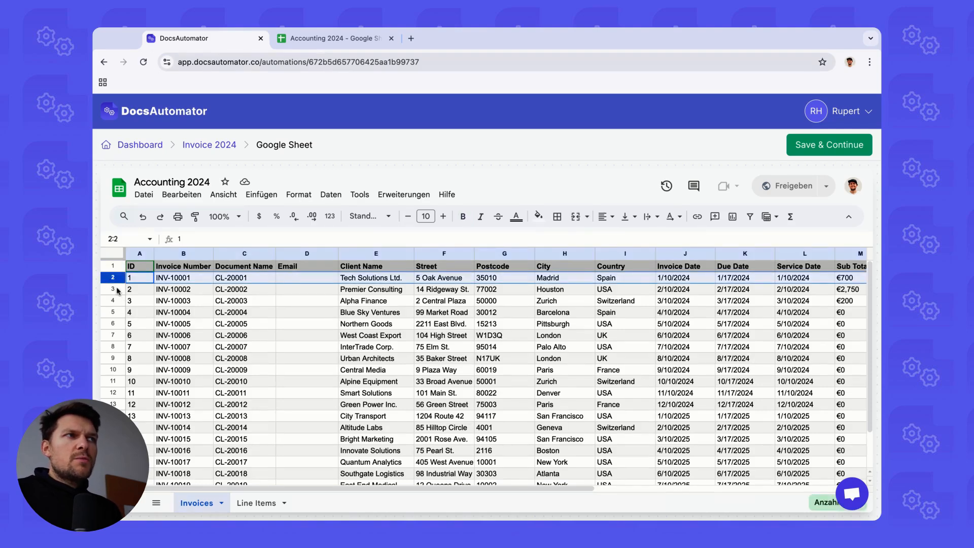
left_click(116, 291)
left_click(114, 279)
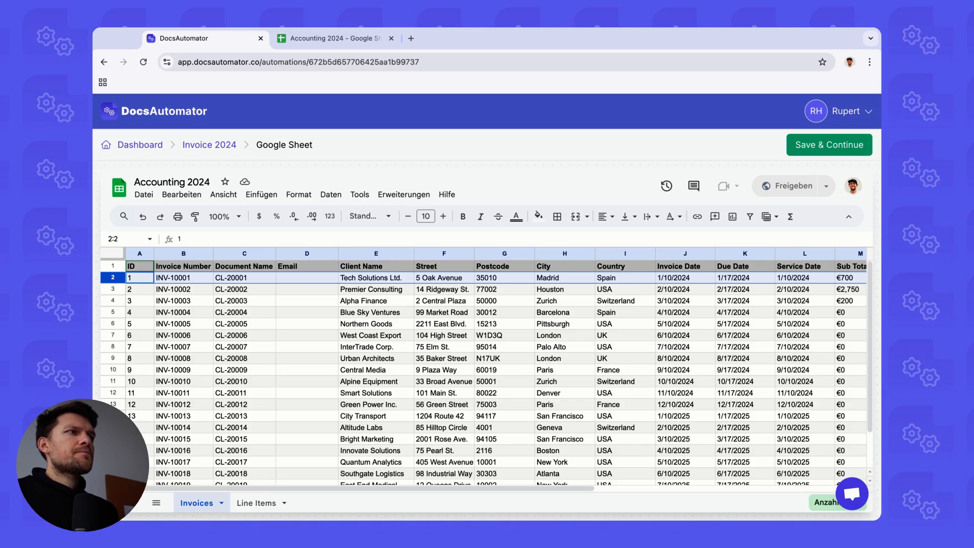
left_click(114, 289)
left_click(115, 301)
left_click(244, 312)
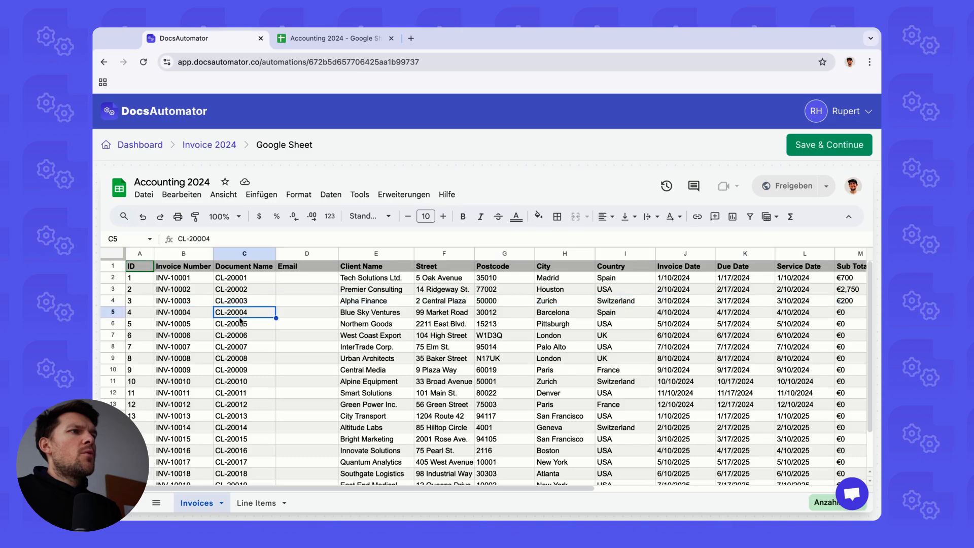
scroll(231, 345, "down", 2)
scroll(231, 343, "up", 2)
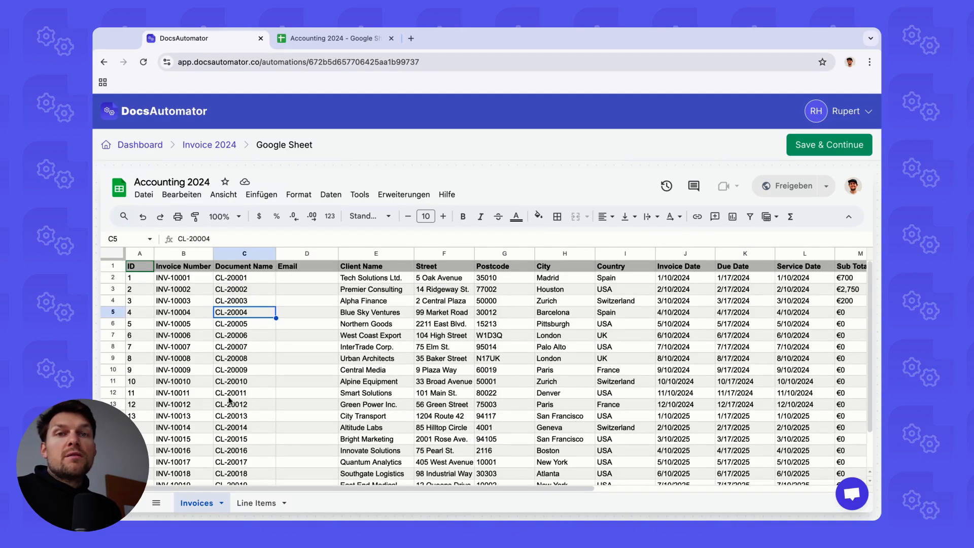
Compare the Invoices and Line Items sheets, then look at the first invoice number on the Invoices sheet.
left_click(260, 503)
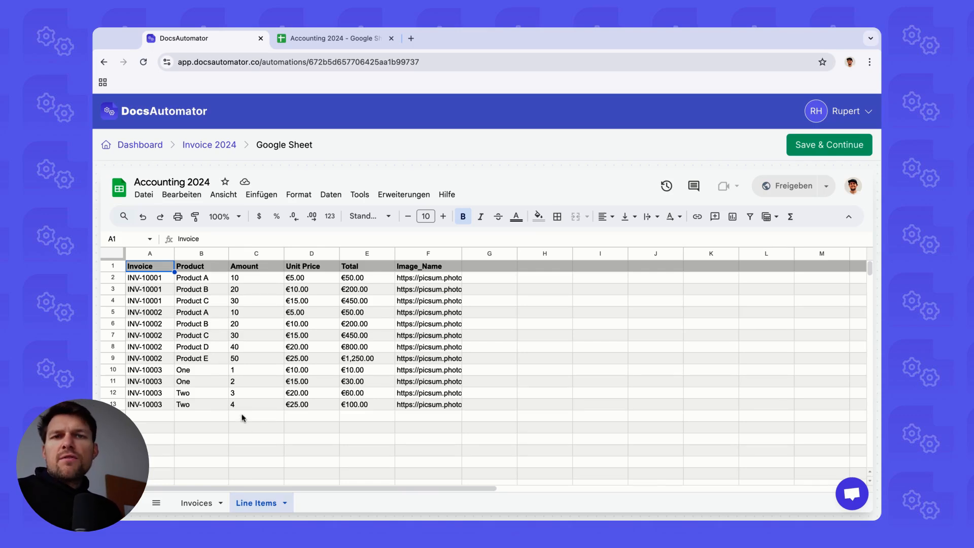
left_click(198, 503)
left_click(208, 505)
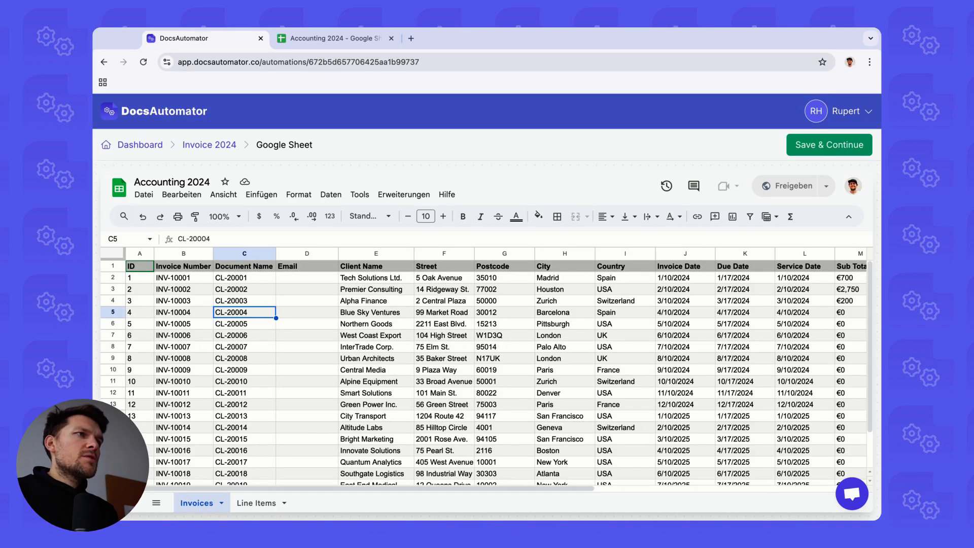
left_click(274, 503)
left_click(196, 503)
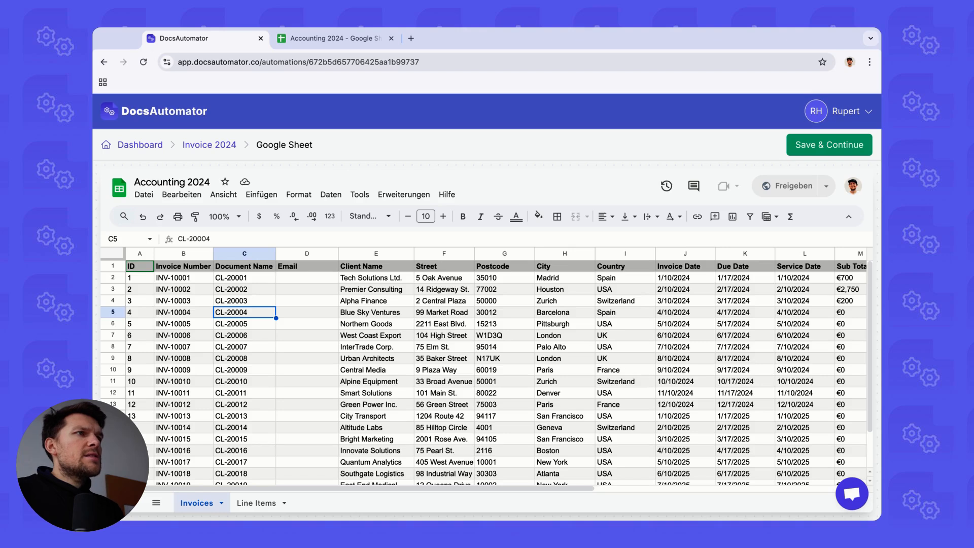
left_click(181, 278)
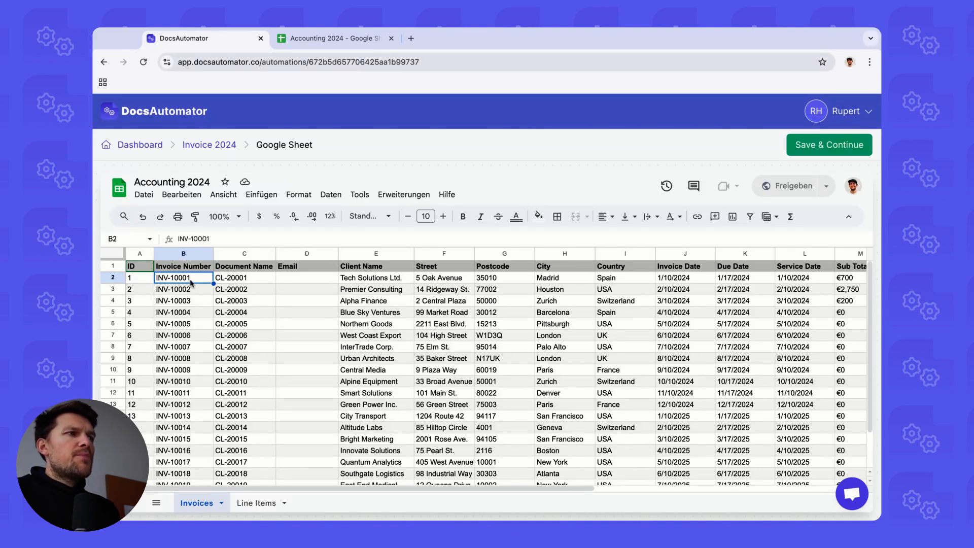
Examine how the Invoice column of the Line Items sheet links the first product rows to their invoice number.
left_click(256, 502)
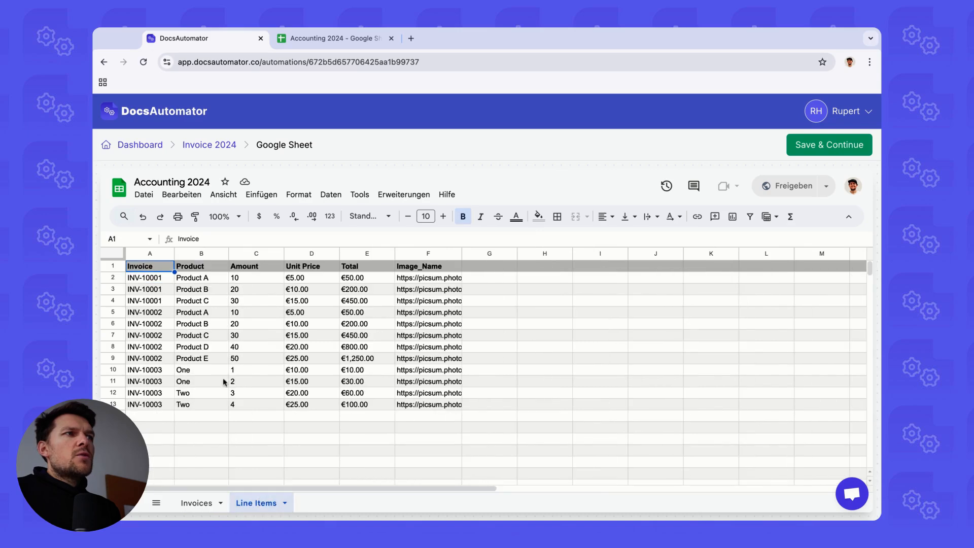
left_click(160, 279)
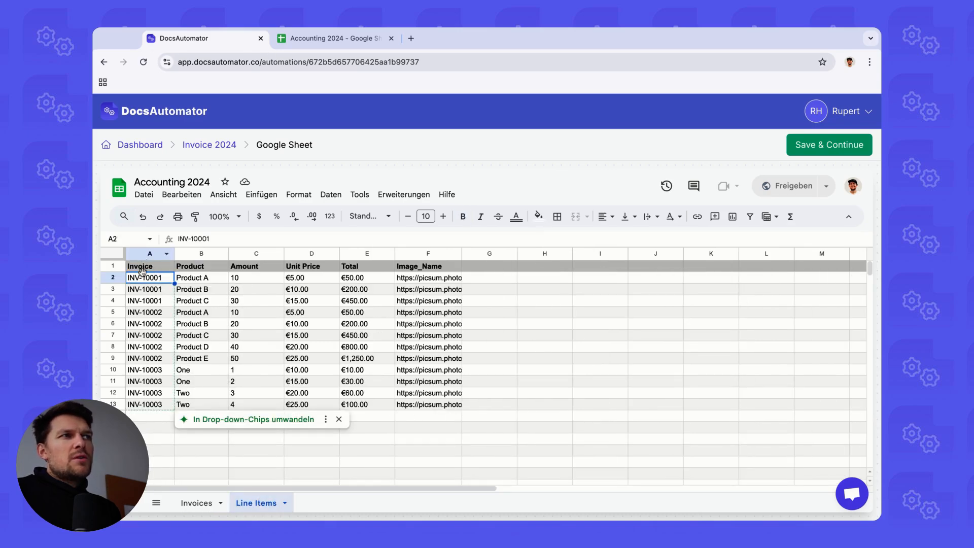
left_click(143, 268)
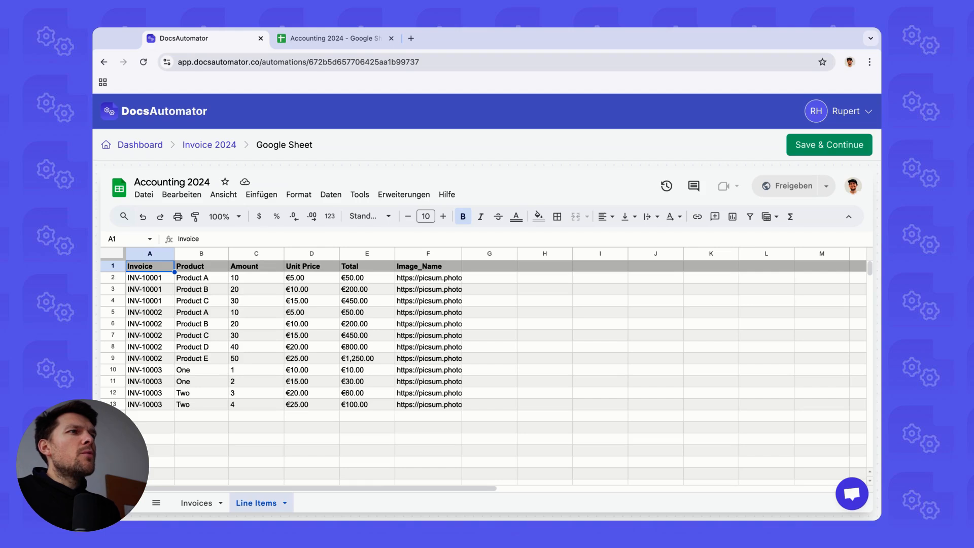
left_click(156, 278)
key("Down")
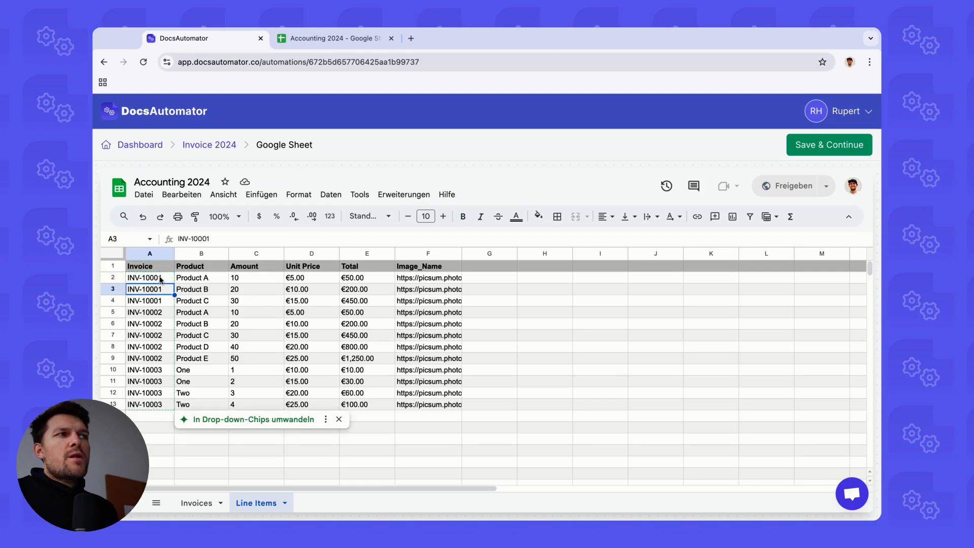
key("Down")
key("Up")
key("Up")
key("Down")
key("Down")
key("Up")
key("Up")
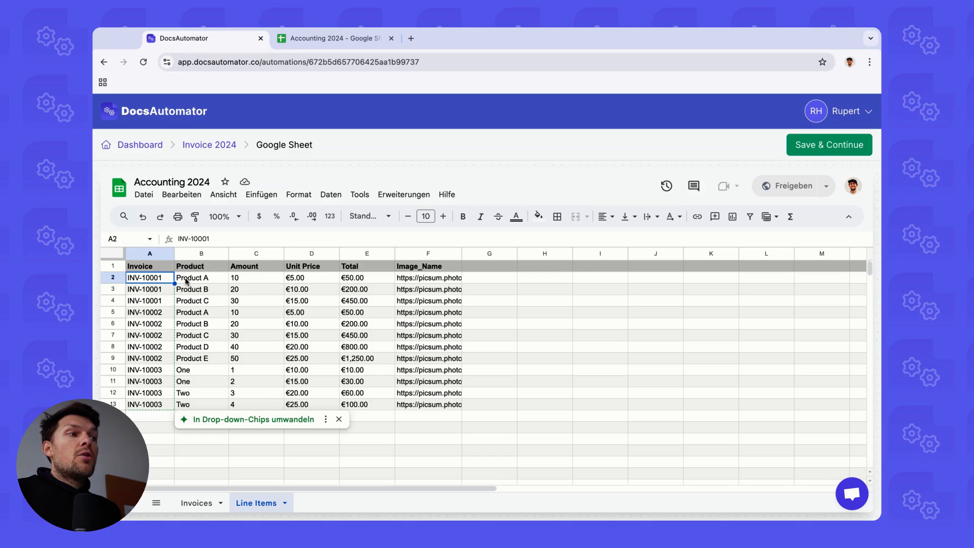
Save the spreadsheet to return to the data mapping and set Invoices as the primary sheet.
left_click(197, 502)
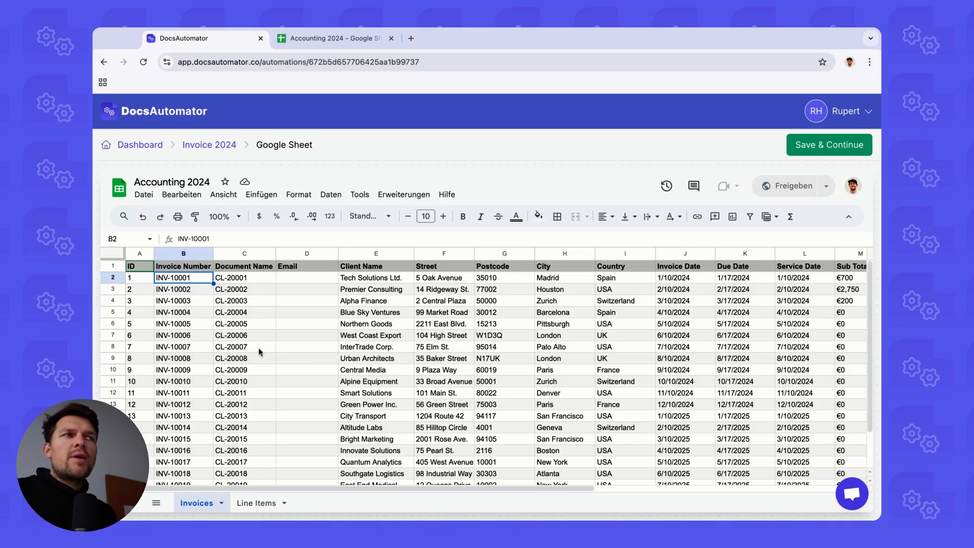
left_click(857, 148)
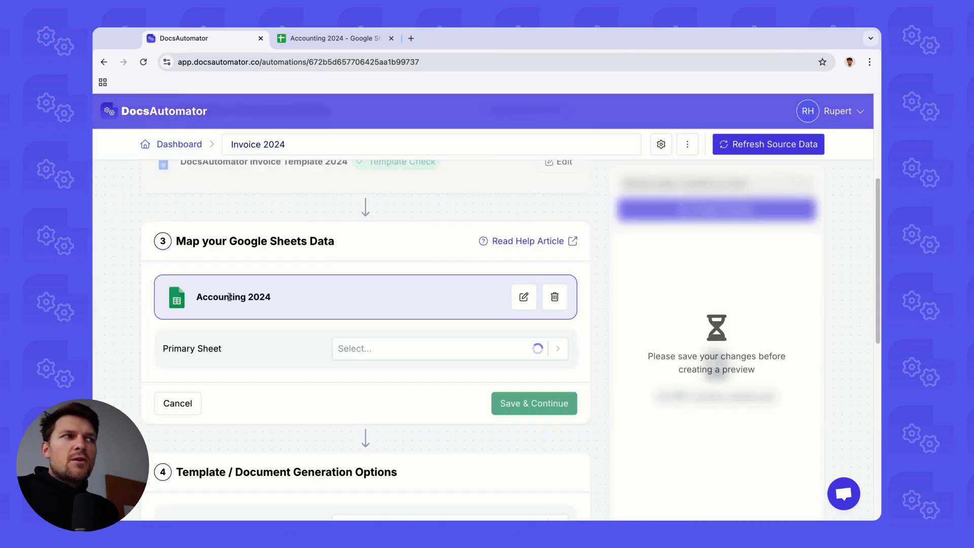
scroll(261, 342, "down", 2)
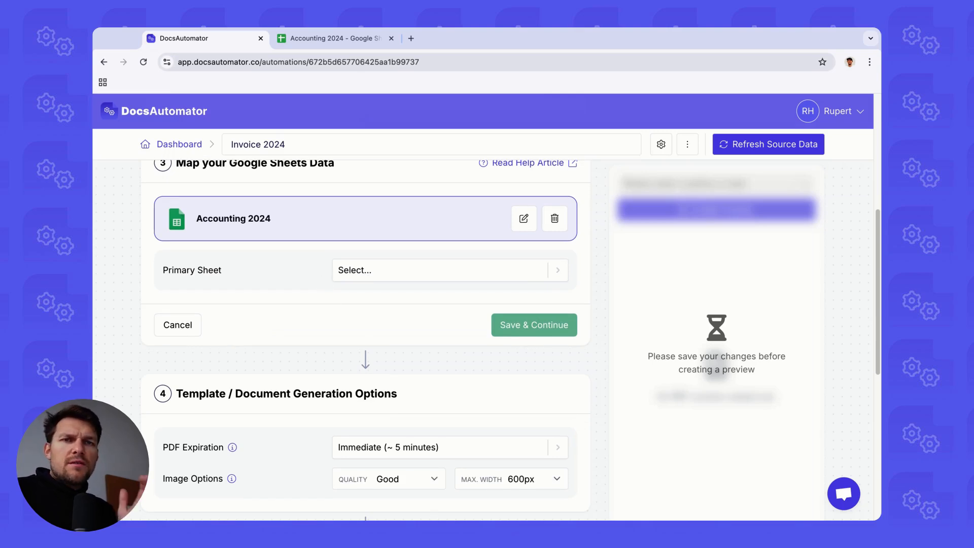
left_click(361, 270)
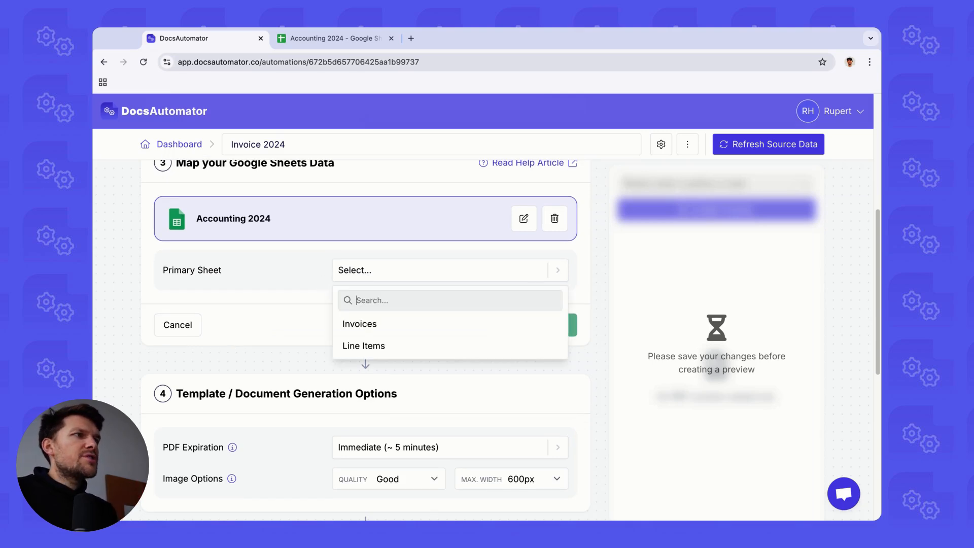
left_click(362, 323)
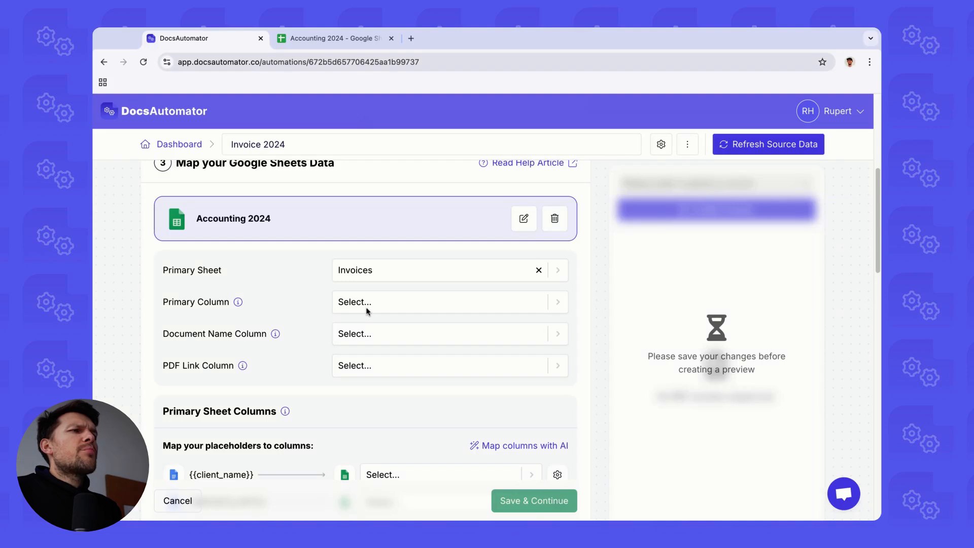
Set the primary column to Invoice Number, filtering the column choices by invoi.
scroll(367, 306, "down", 1)
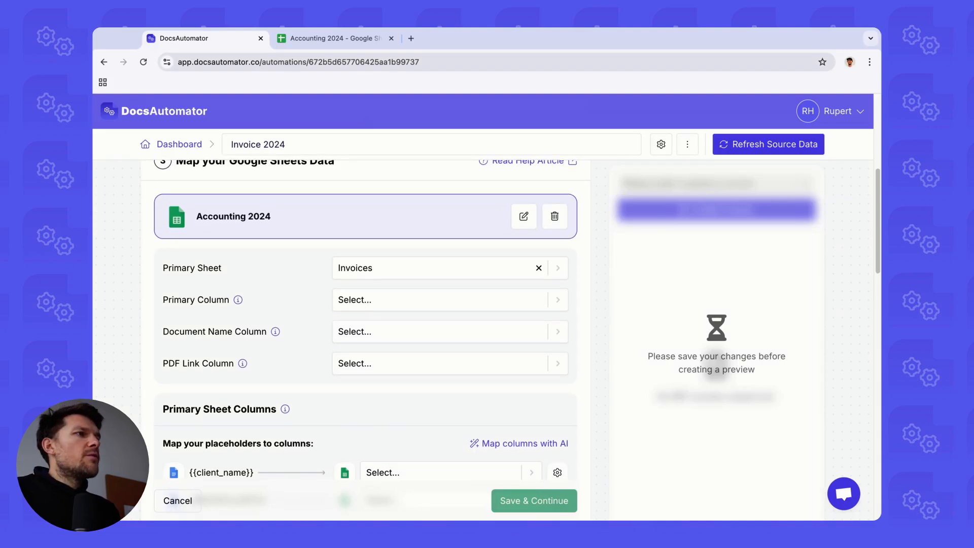
left_click(380, 305)
type("invoi")
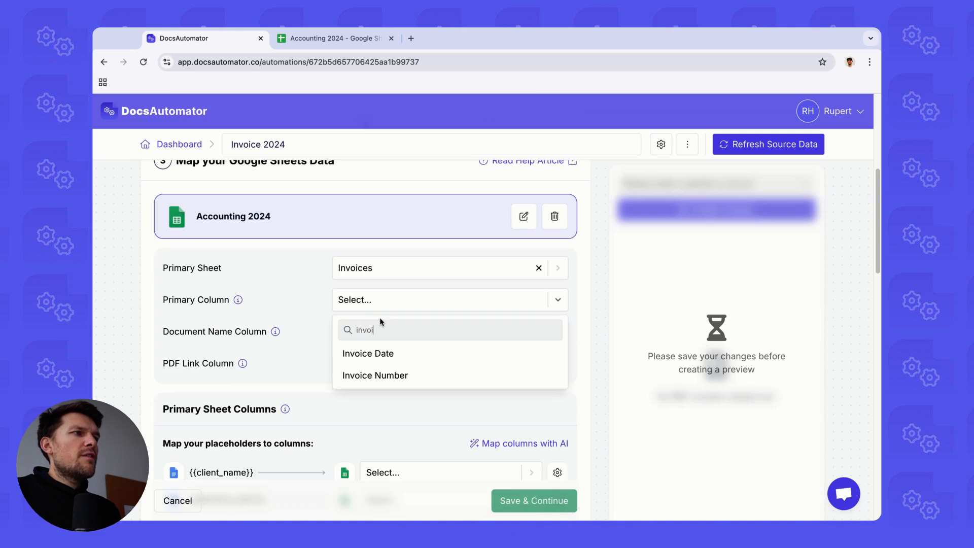
left_click(381, 377)
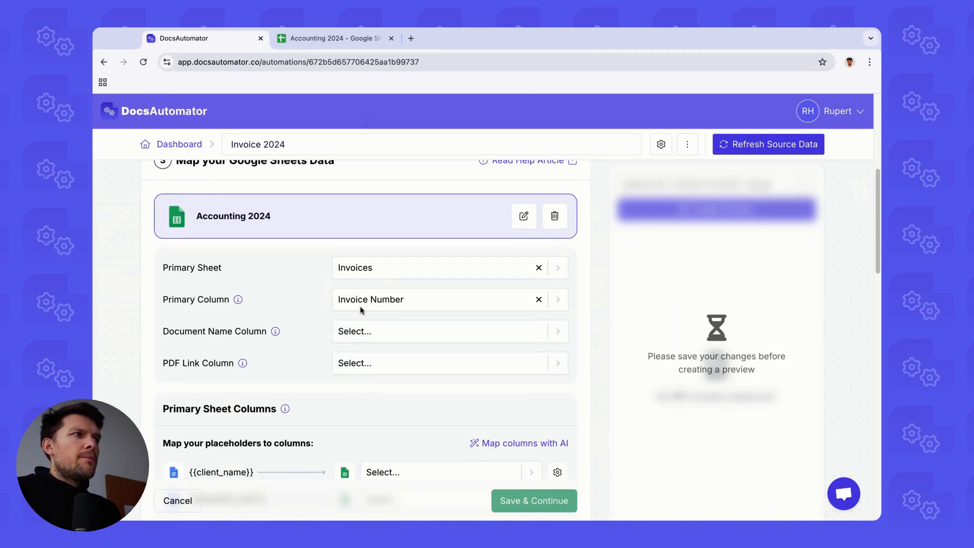
scroll(361, 309, "down", 1)
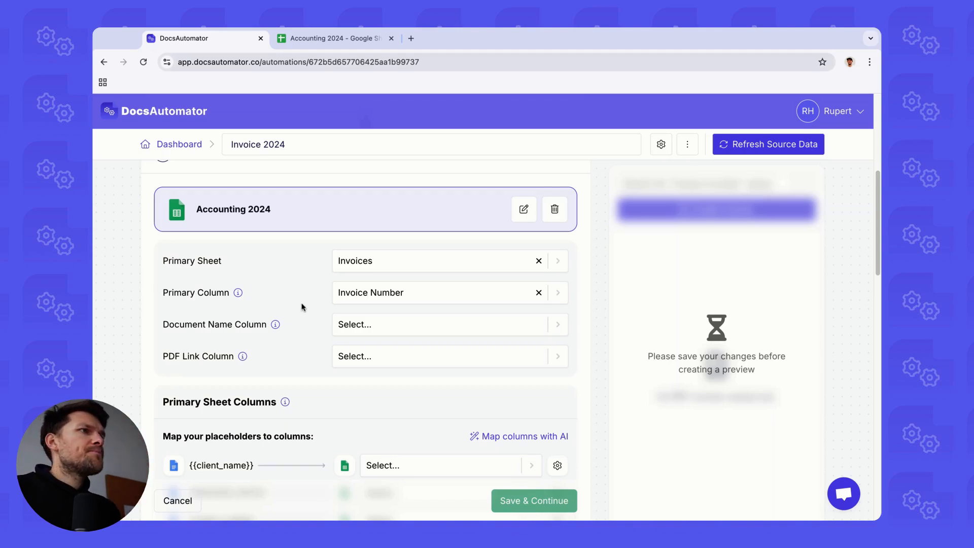
Set the document name column to Document Name, filtering the column choices by doc.
scroll(300, 306, "down", 1)
scroll(215, 315, "down", 1)
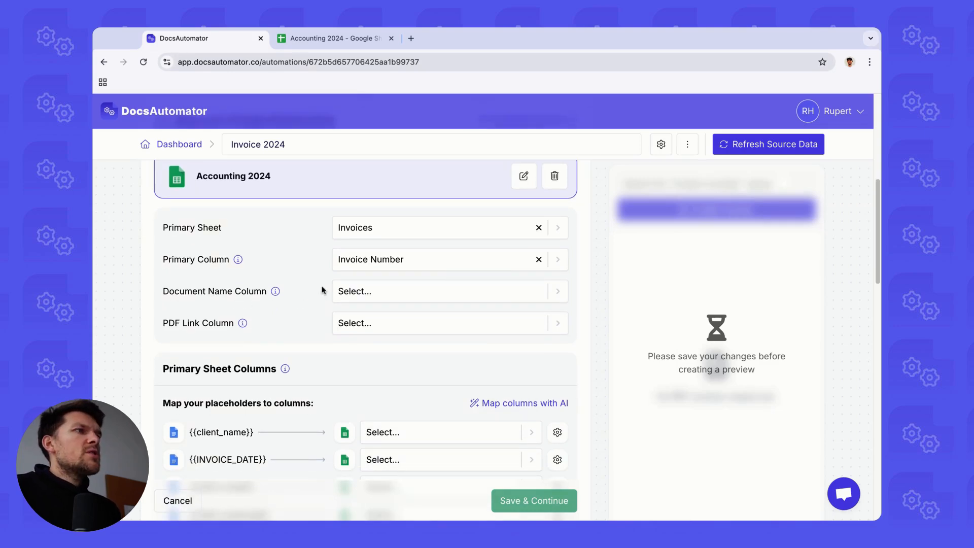
scroll(311, 290, "down", 1)
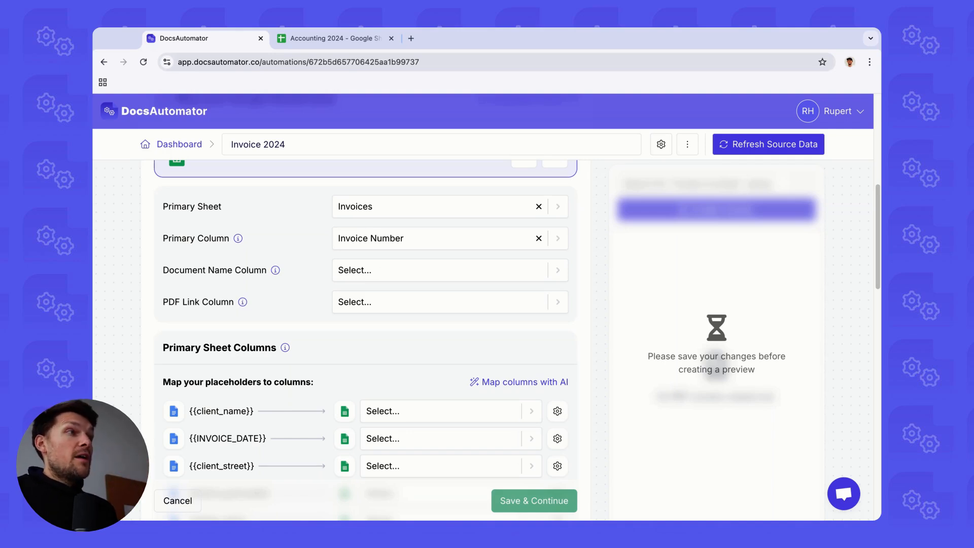
left_click(391, 270)
type("doc")
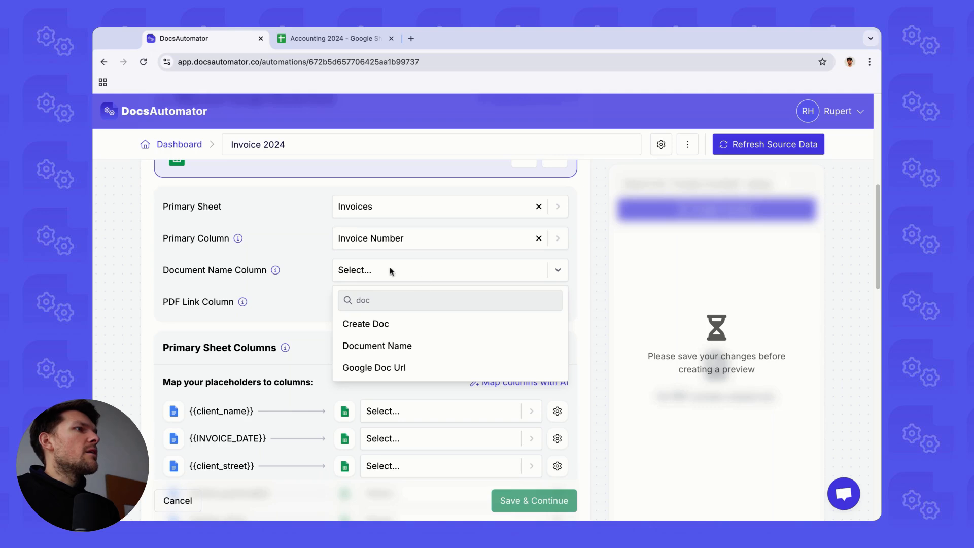
left_click(427, 345)
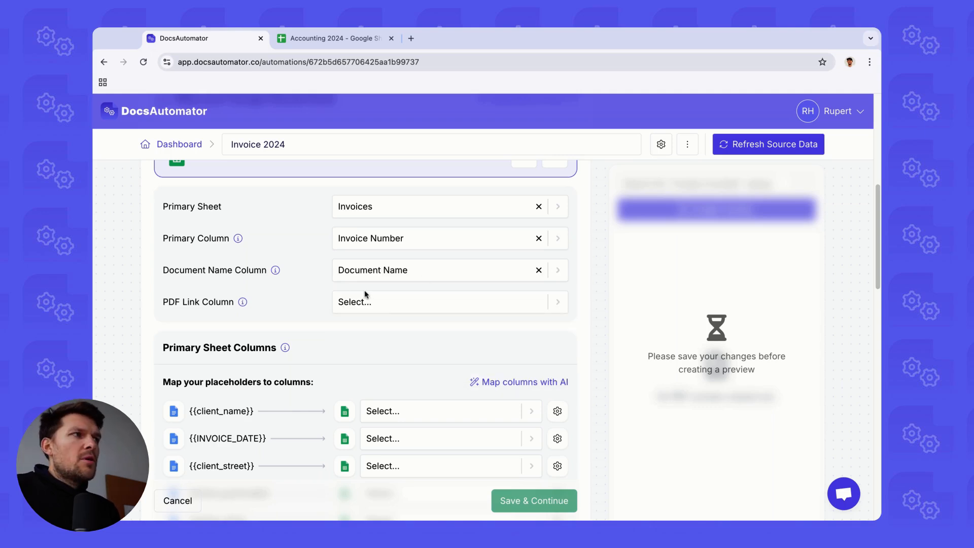
left_click(373, 274)
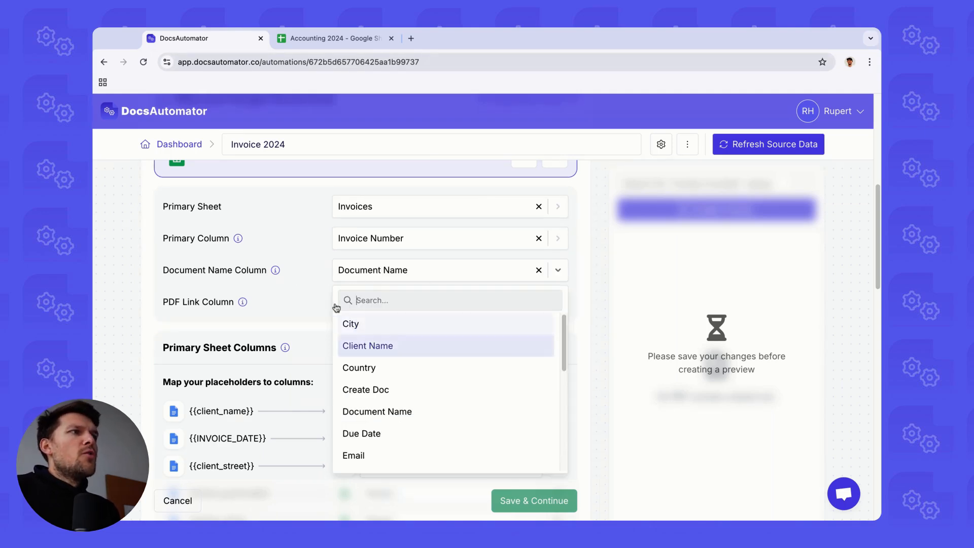
left_click(312, 274)
Open the Accounting 2024 spreadsheet for editing and look at the Document Name heading and its first entry on the Invoices sheet.
scroll(342, 276, "down", 1)
scroll(511, 230, "up", 4)
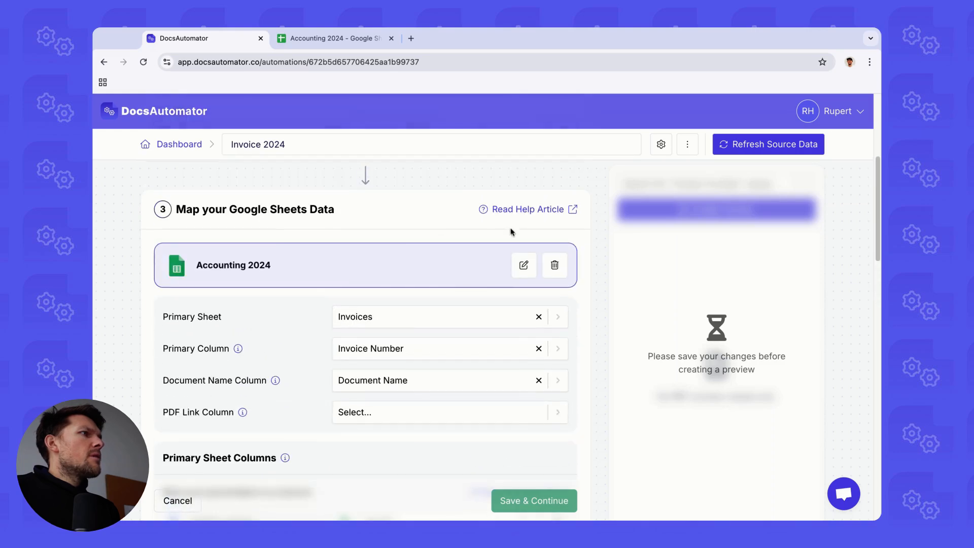
left_click(523, 261)
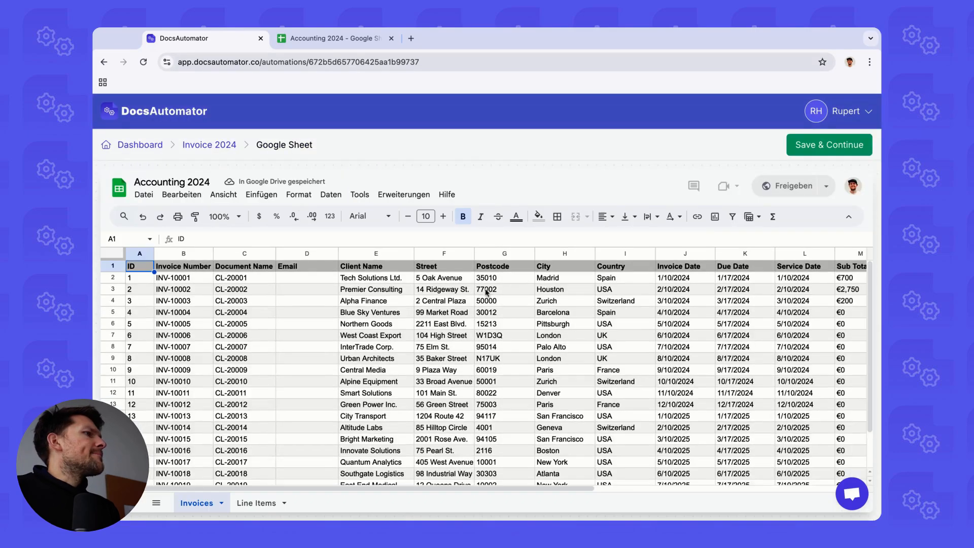
scroll(489, 310, "right", 2)
scroll(477, 312, "left", 2)
left_click(268, 267)
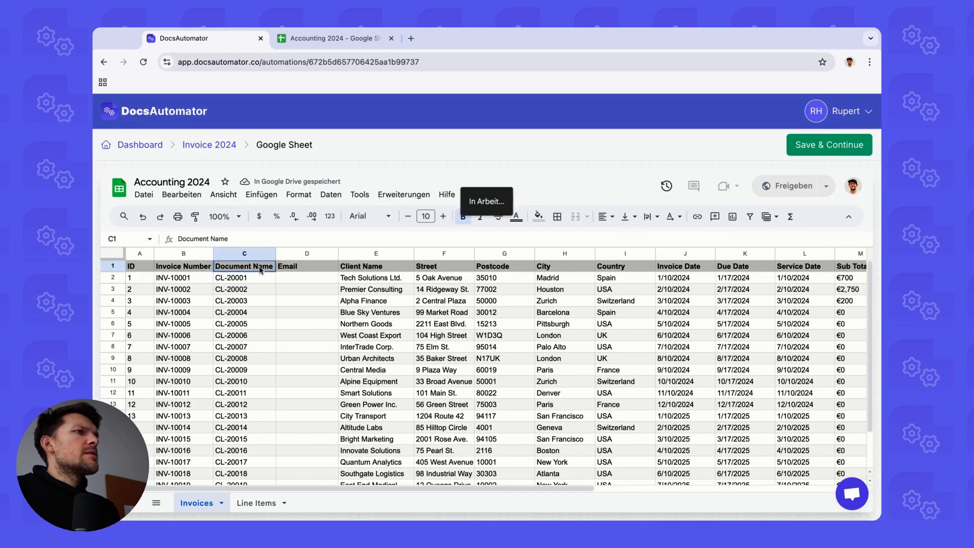
left_click(238, 280)
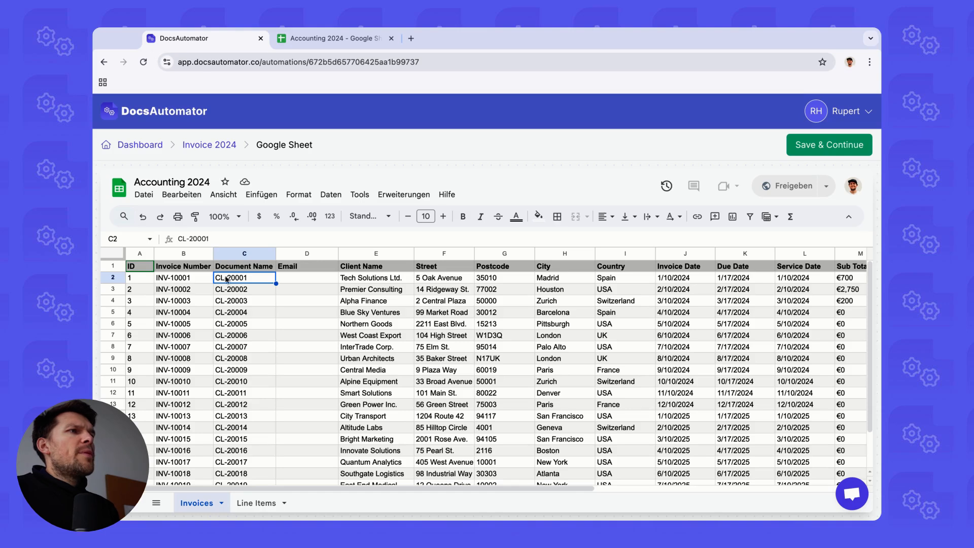
Examine the entries of the Document Name column row by row, returning to the first invoice's document name.
left_click(265, 292)
left_click(269, 297)
key("Down")
key("Up")
key("Up")
key("Up")
key("Down")
key("Down")
key("Down")
key("Down")
key("Down")
key("Down")
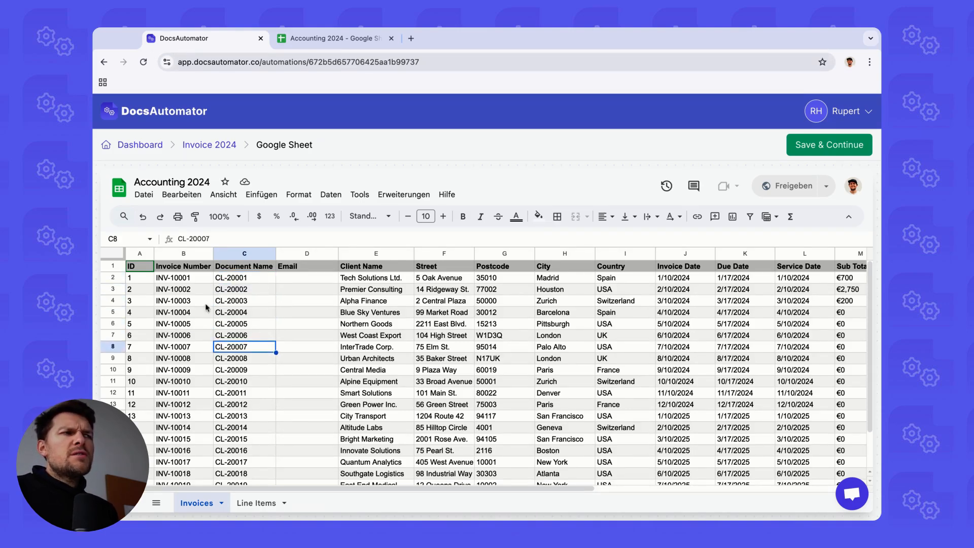
left_click(229, 278)
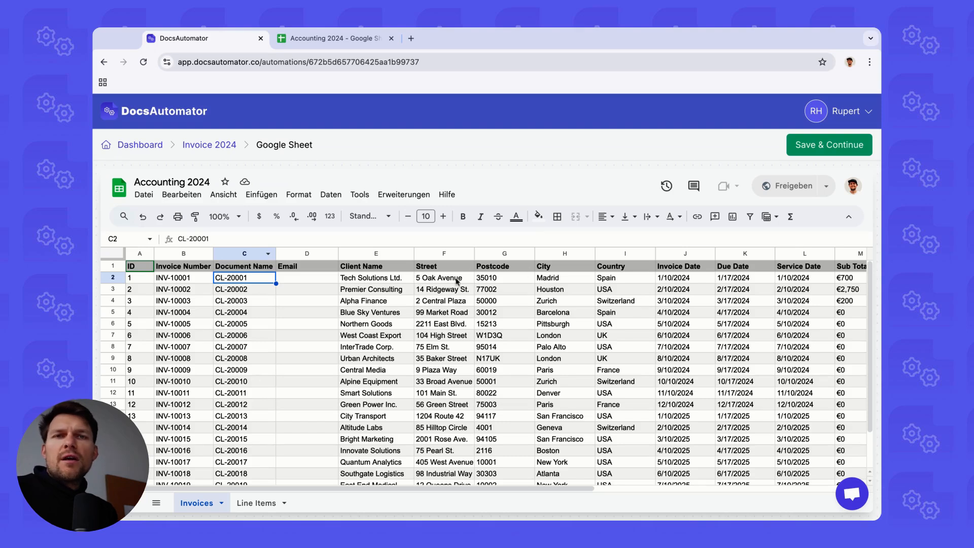
key("Down")
key("Down")
key("Down")
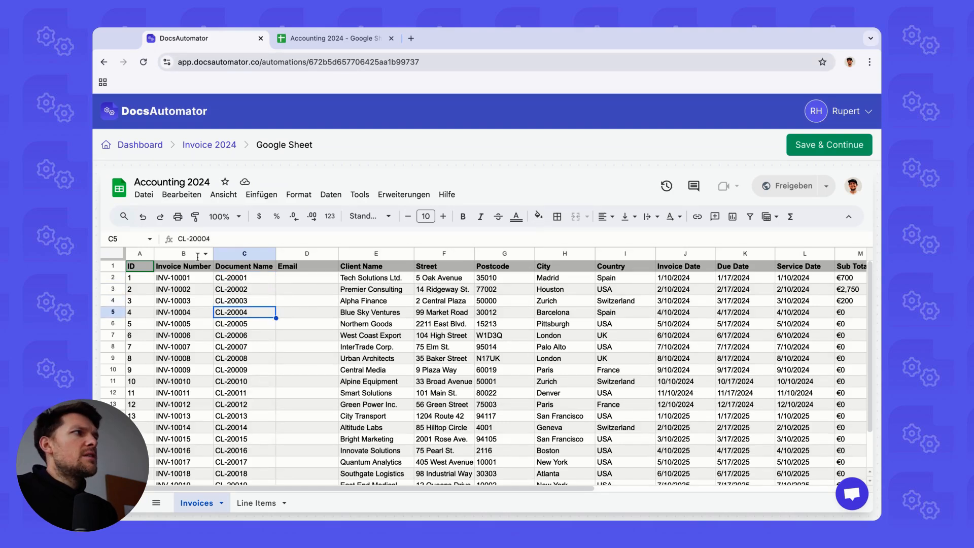
left_click(233, 280)
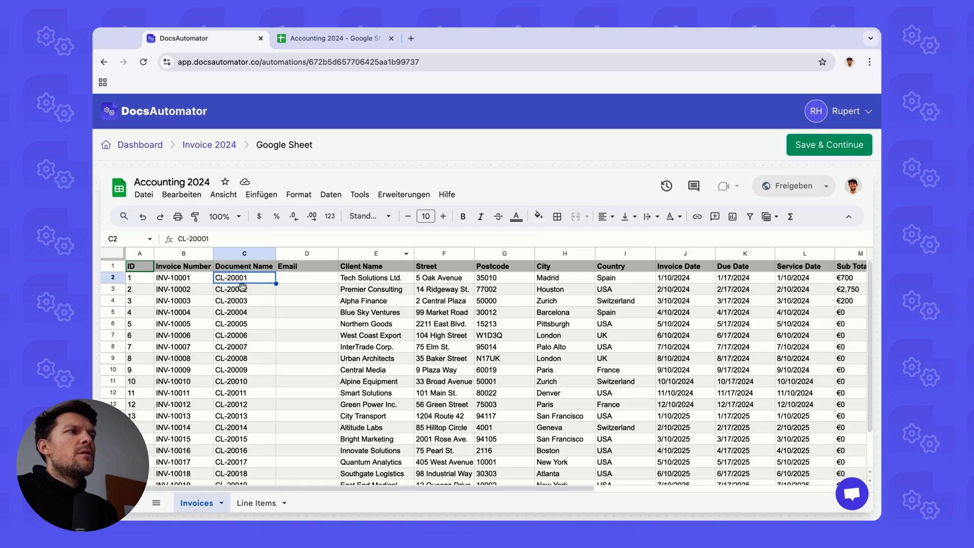
Save the spreadsheet to return to the data mapping and set the PDF link column to PDF, filtering the choices by pdf.
left_click(828, 145)
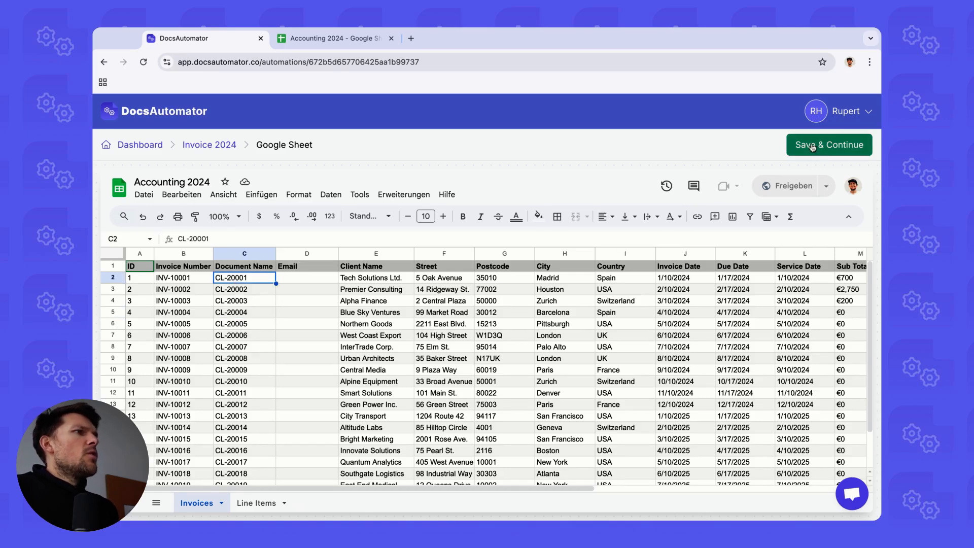
scroll(318, 341, "down", 1)
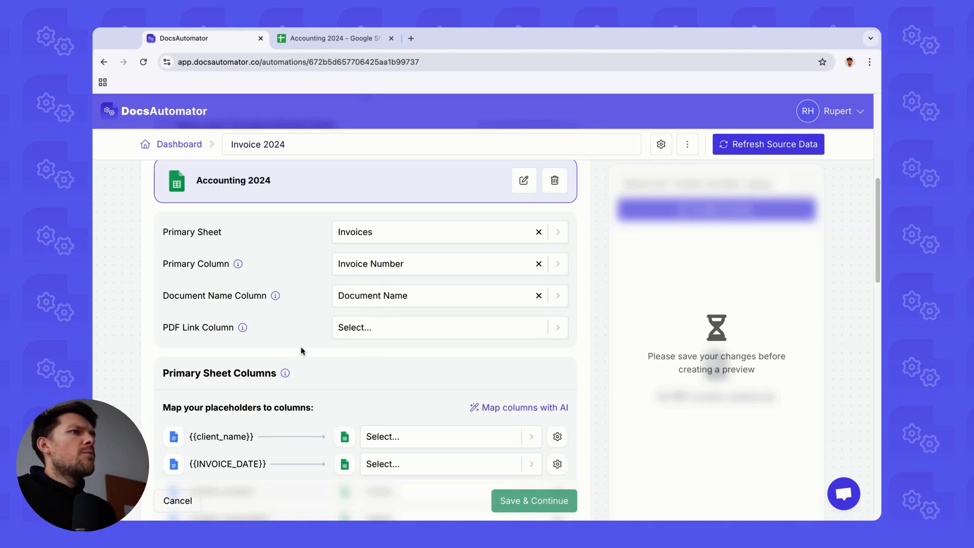
scroll(274, 339, "down", 1)
left_click_drag(197, 308, 173, 311)
left_click(175, 311)
scroll(188, 316, "down", 1)
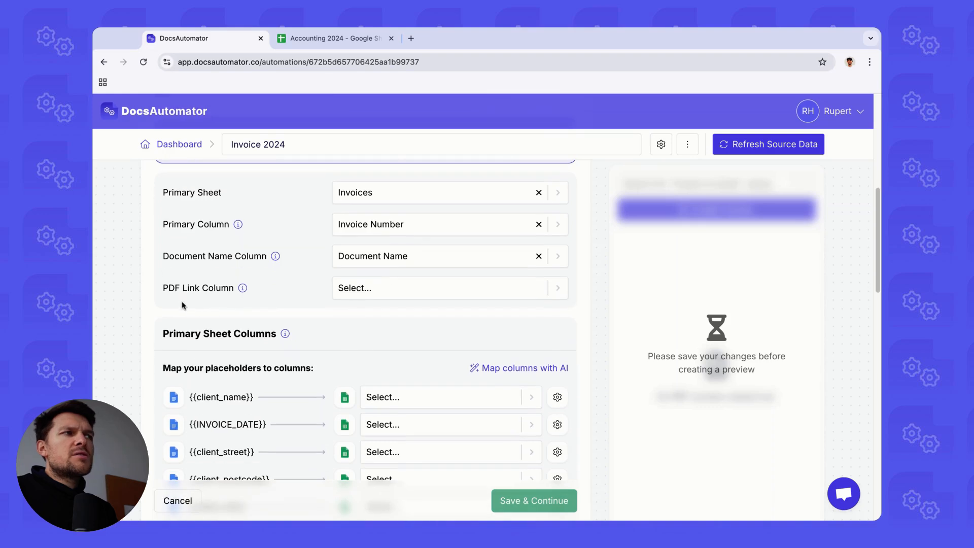
left_click(384, 296)
type("pdf")
left_click(377, 341)
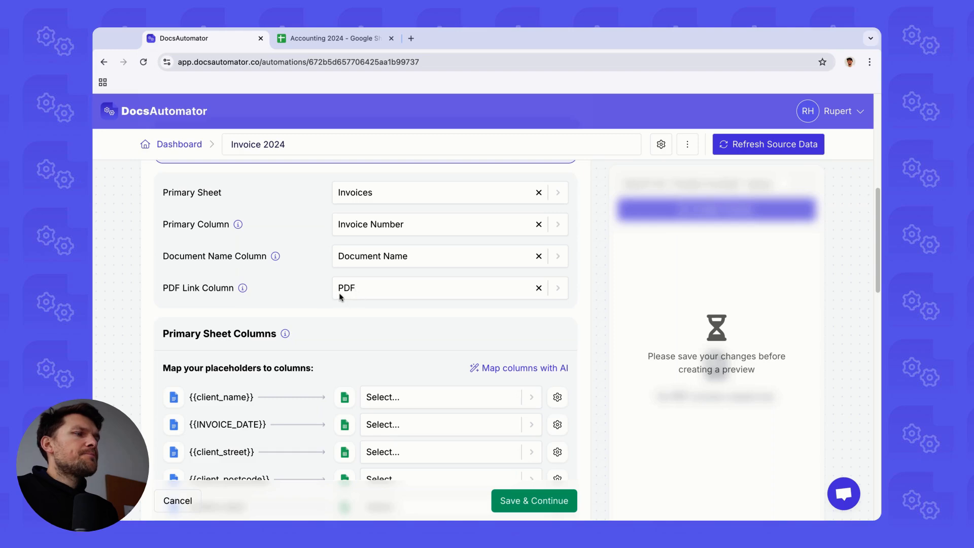
Review the Primary Sheet Columns placeholders from {{client_name}} to {{instructions}} and the Line Item Table 1 section below them.
scroll(334, 307, "down", 1)
scroll(336, 308, "down", 1)
scroll(263, 269, "up", 4)
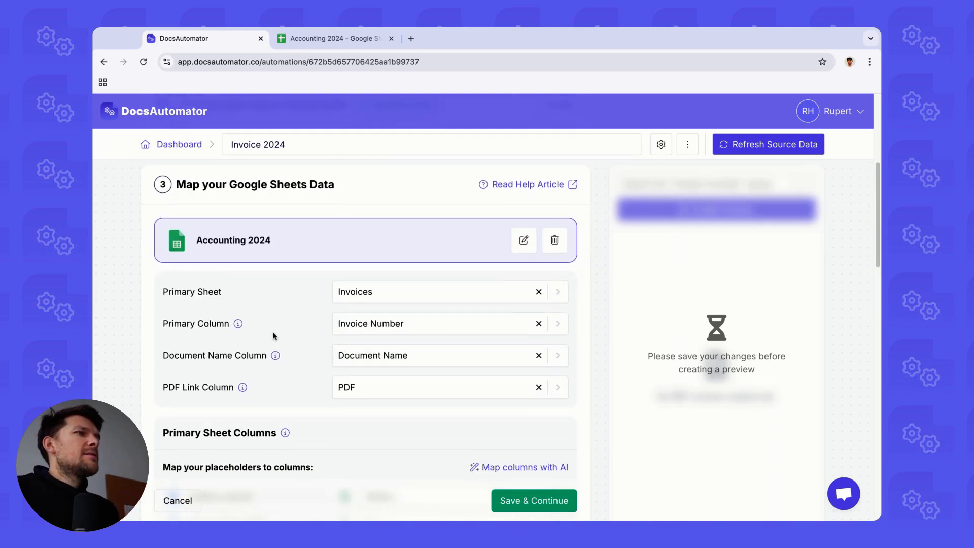
scroll(271, 330, "down", 3)
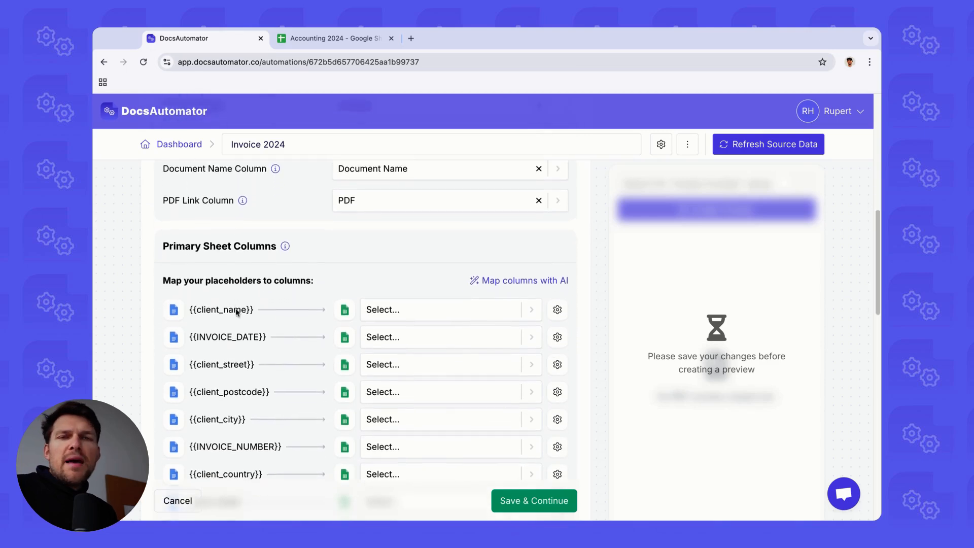
scroll(249, 304, "down", 1)
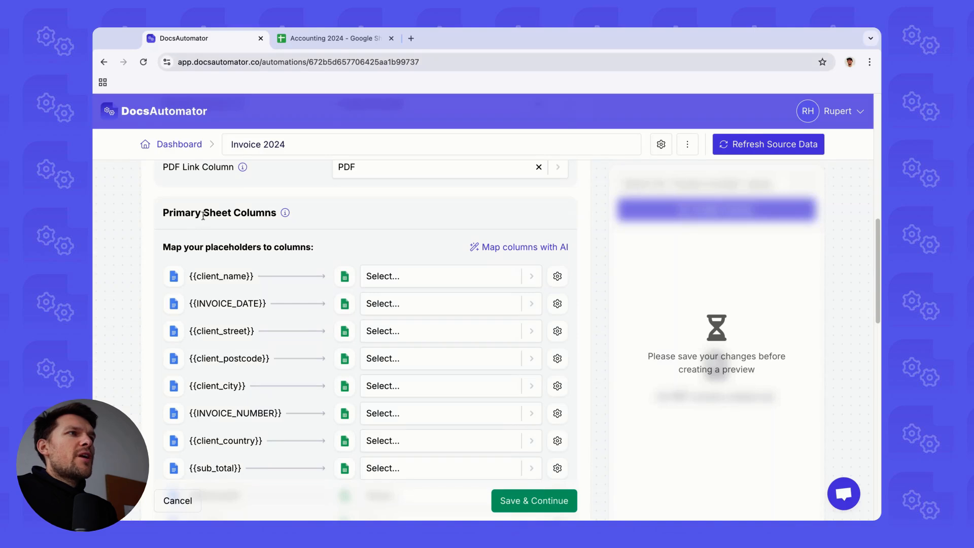
scroll(223, 229, "down", 1)
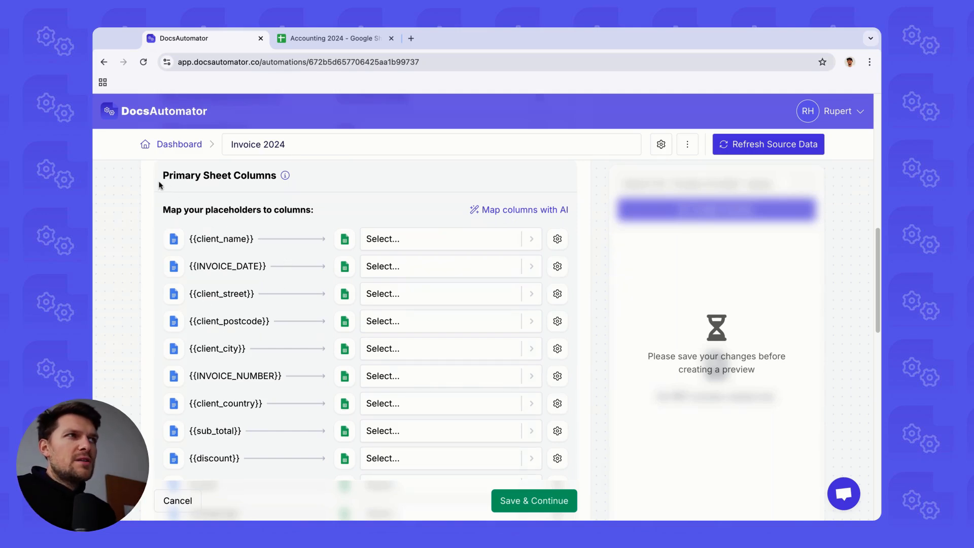
left_click_drag(162, 176, 271, 175)
left_click(272, 176)
scroll(271, 175, "down", 6)
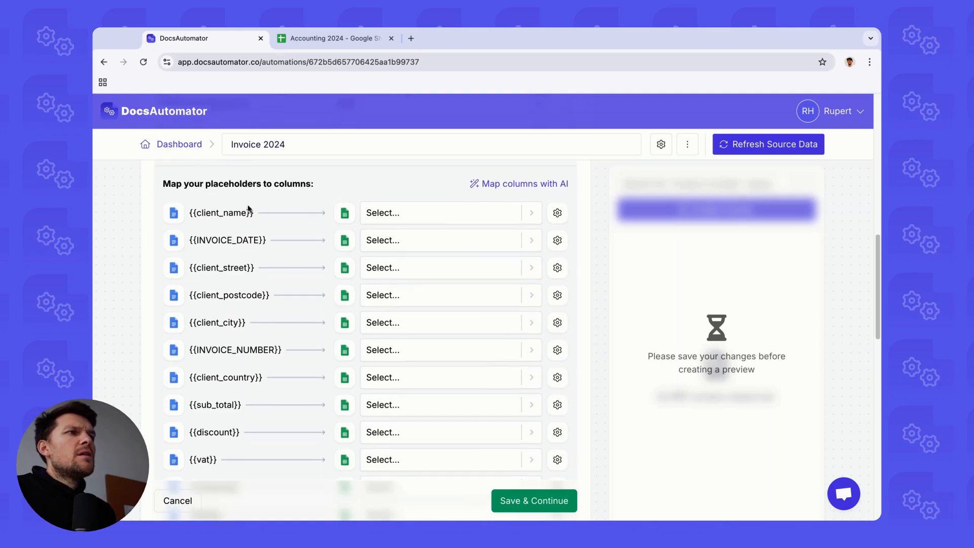
left_click_drag(230, 306, 162, 310)
left_click(213, 308)
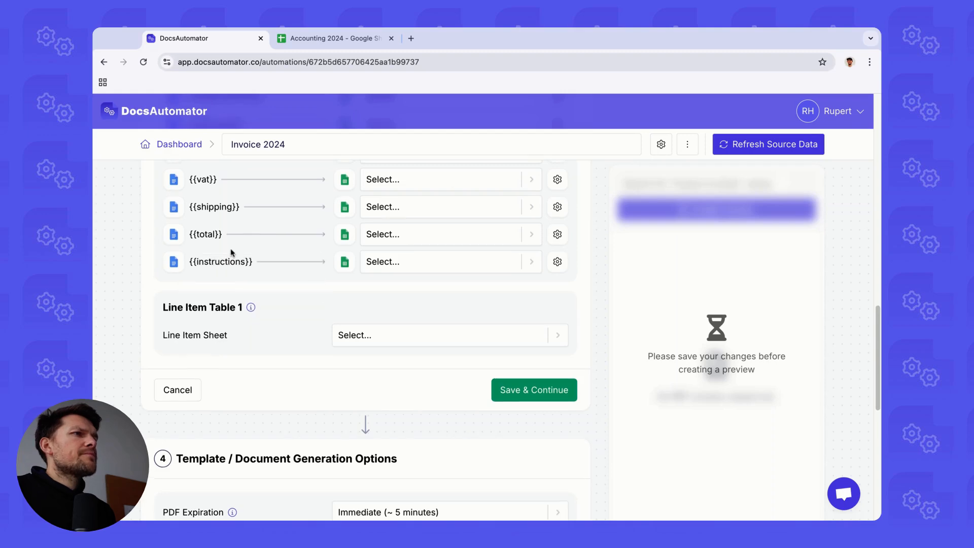
scroll(231, 254, "up", 8)
scroll(229, 264, "down", 2)
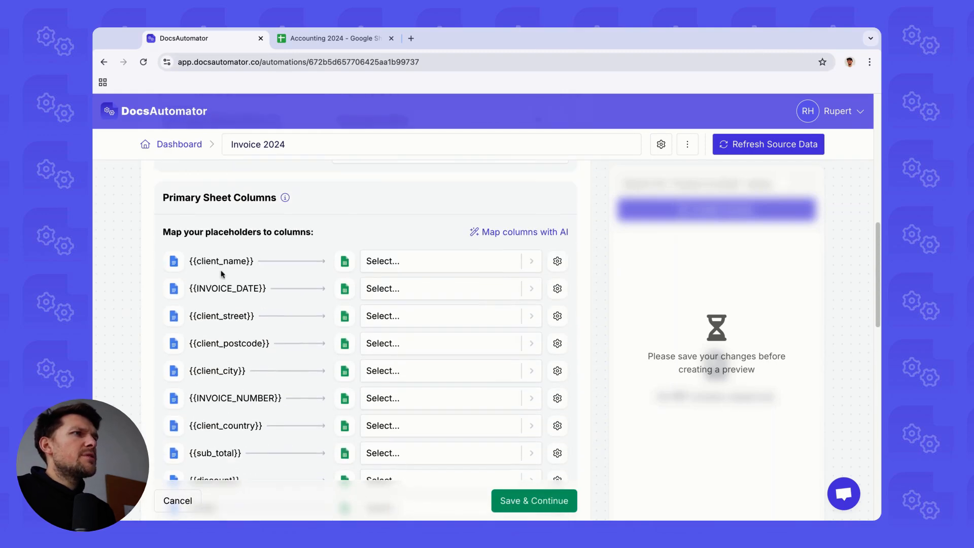
scroll(227, 229, "down", 2)
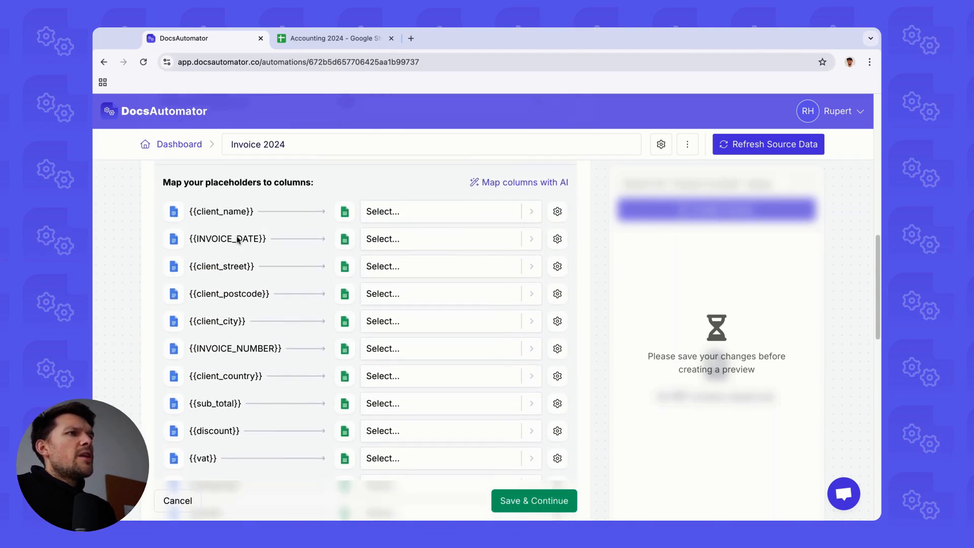
left_click_drag(223, 211, 228, 332)
left_click(228, 331)
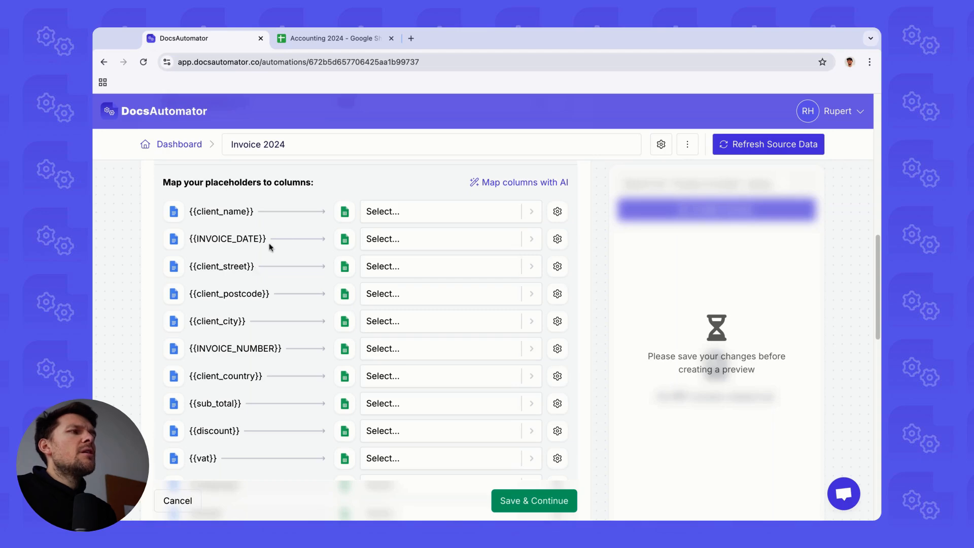
Look through the sheet columns offered for the {{client_name}} placeholder, leaving it unmapped.
left_click(391, 217)
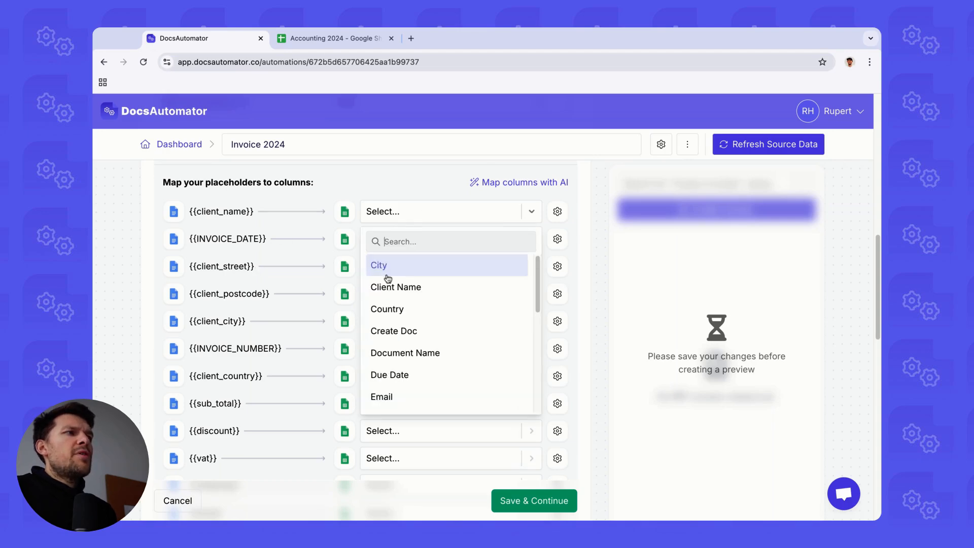
scroll(387, 279, "down", 3)
scroll(381, 296, "up", 8)
scroll(396, 323, "down", 4)
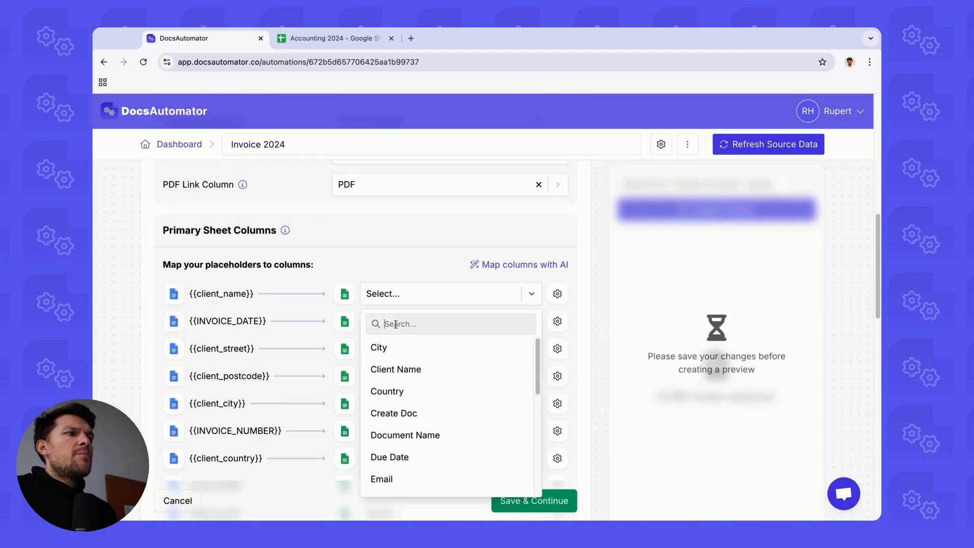
scroll(402, 374, "down", 2)
scroll(401, 365, "up", 2)
left_click(398, 281)
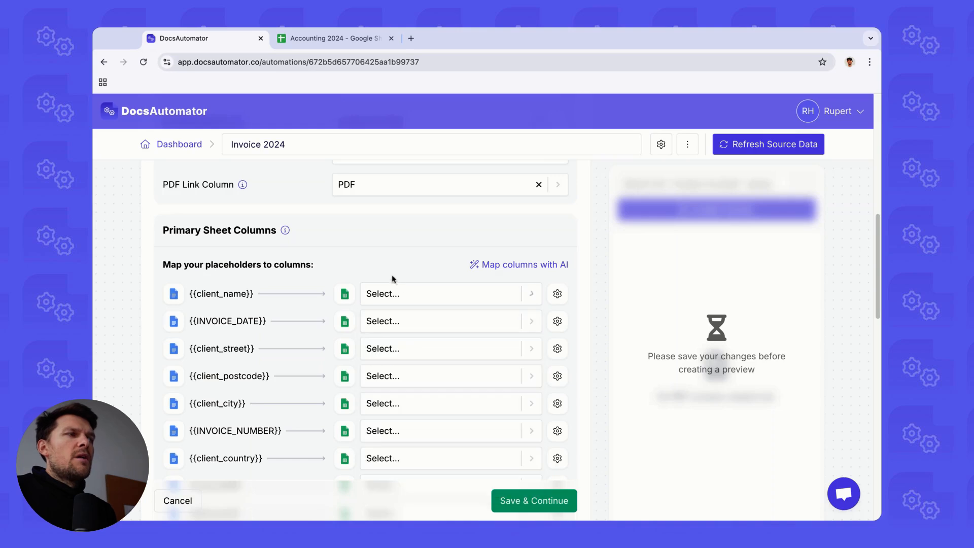
Map the primary sheet placeholders to the Invoices columns automatically with AI.
scroll(398, 254, "down", 2)
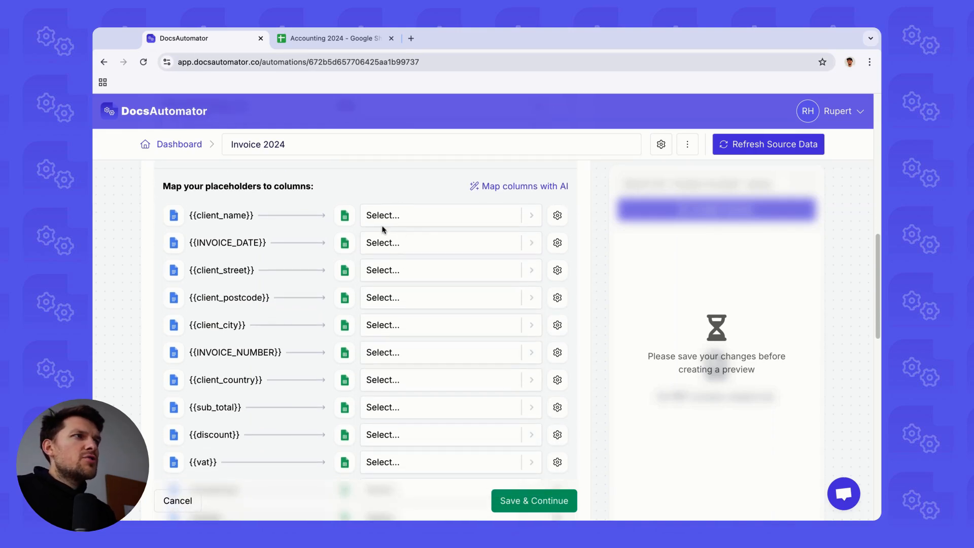
scroll(396, 227, "up", 4)
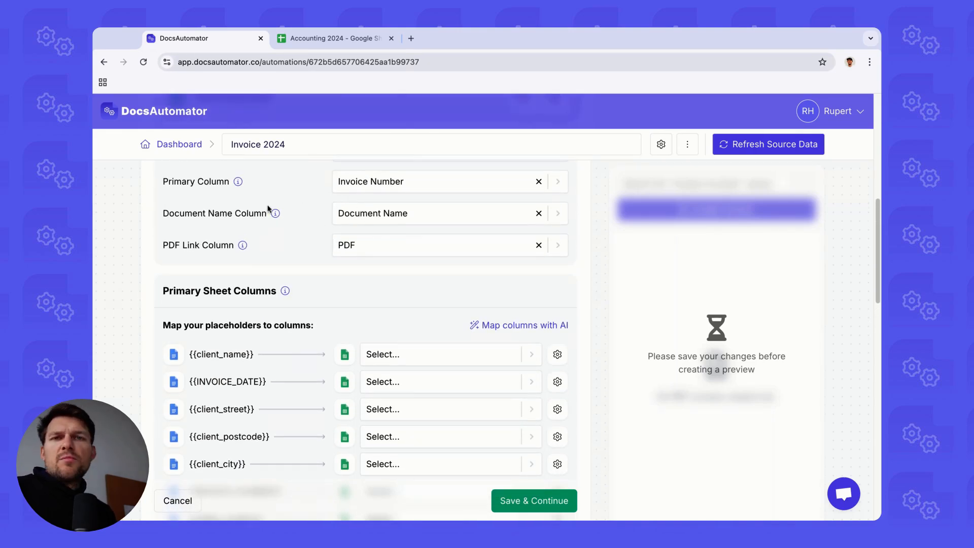
scroll(327, 220, "down", 3)
scroll(343, 235, "down", 1)
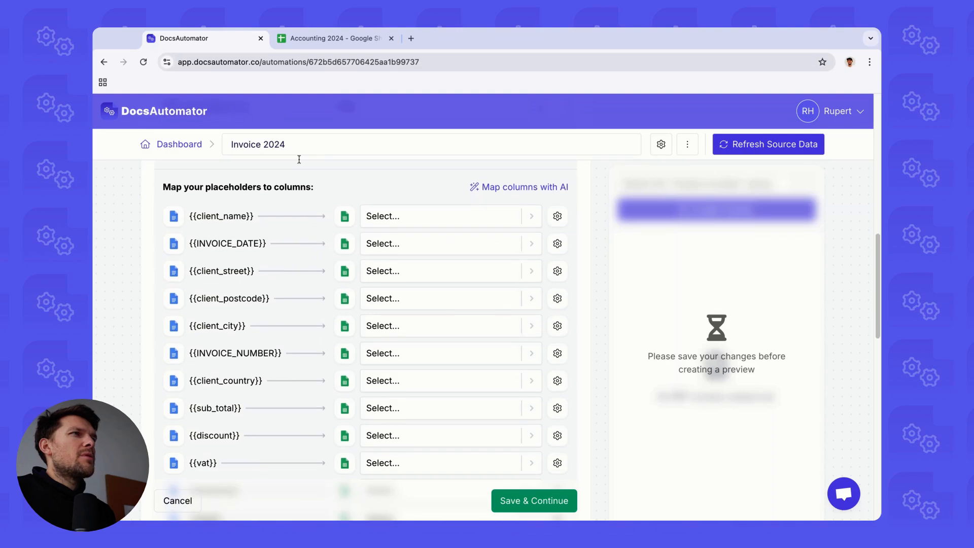
scroll(361, 187, "down", 1)
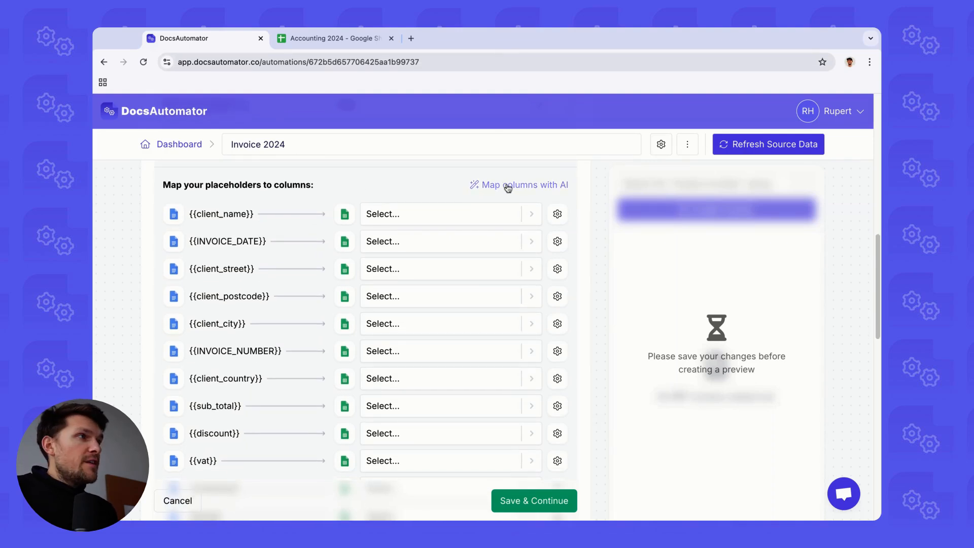
left_click(525, 185)
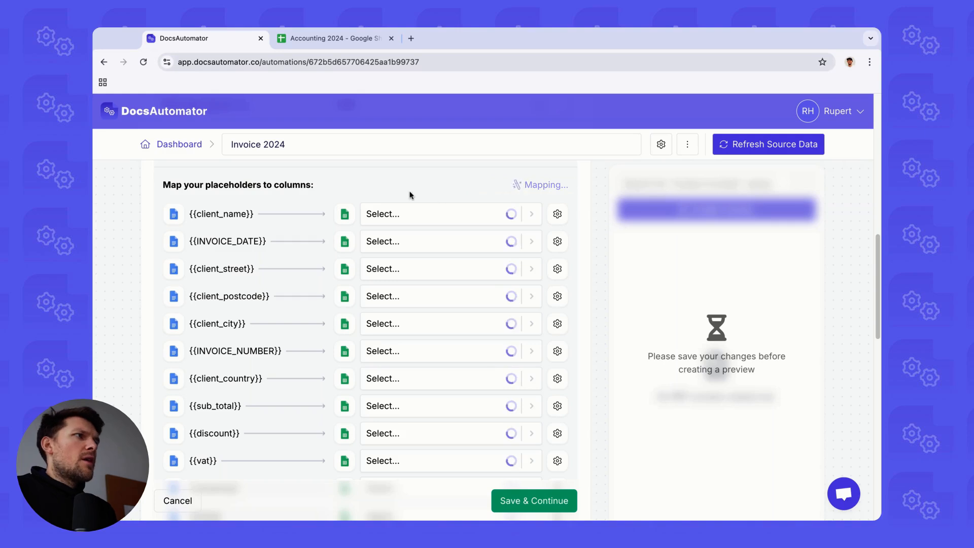
scroll(404, 203, "down", 1)
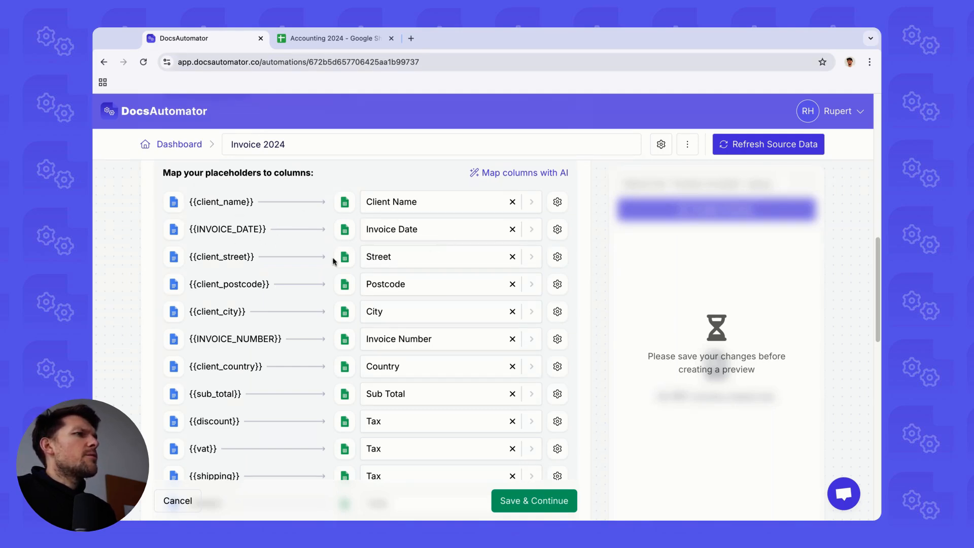
Clear the column mappings of the {{discount}}, {{shipping}} and {{instructions}} placeholders in the primary sheet mapping.
scroll(354, 279, "down", 1)
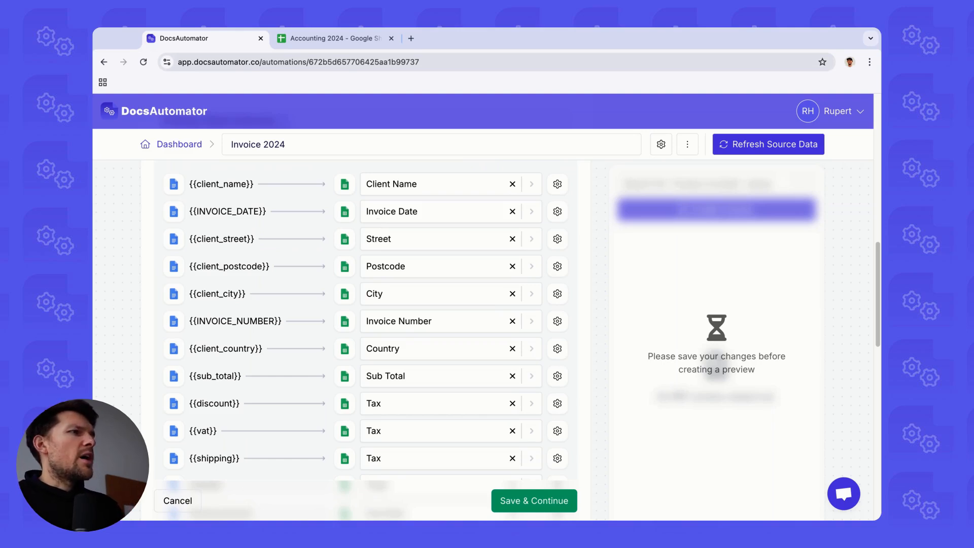
scroll(345, 284, "down", 2)
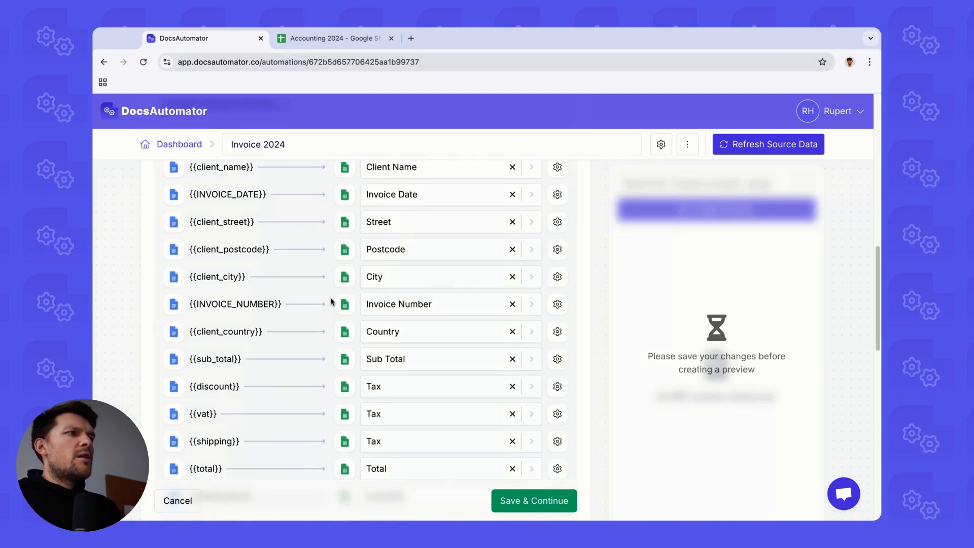
scroll(363, 321, "down", 3)
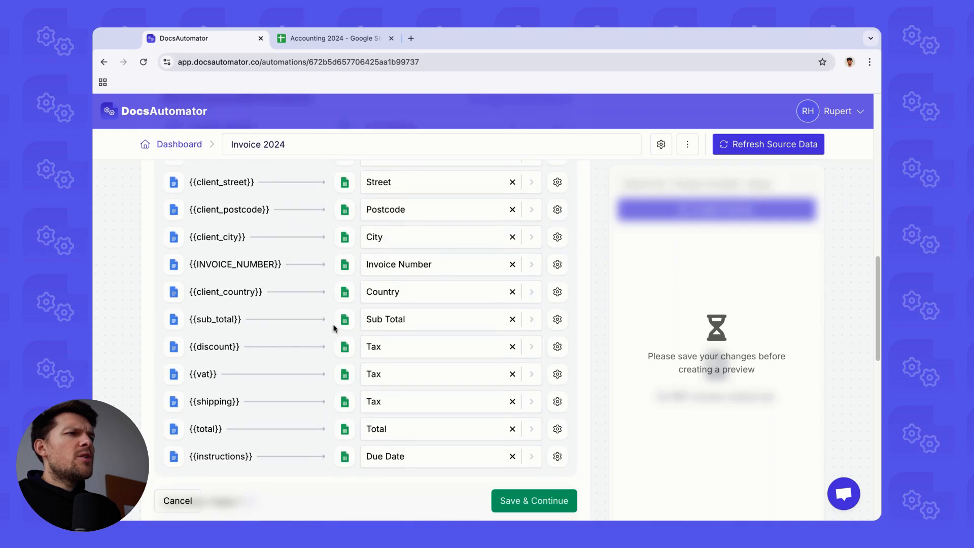
double_click(226, 330)
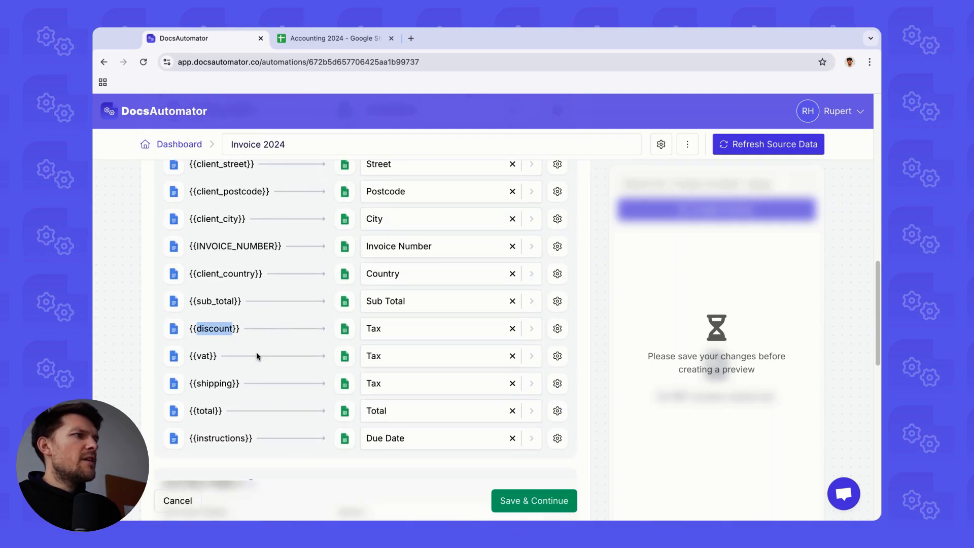
left_click(513, 329)
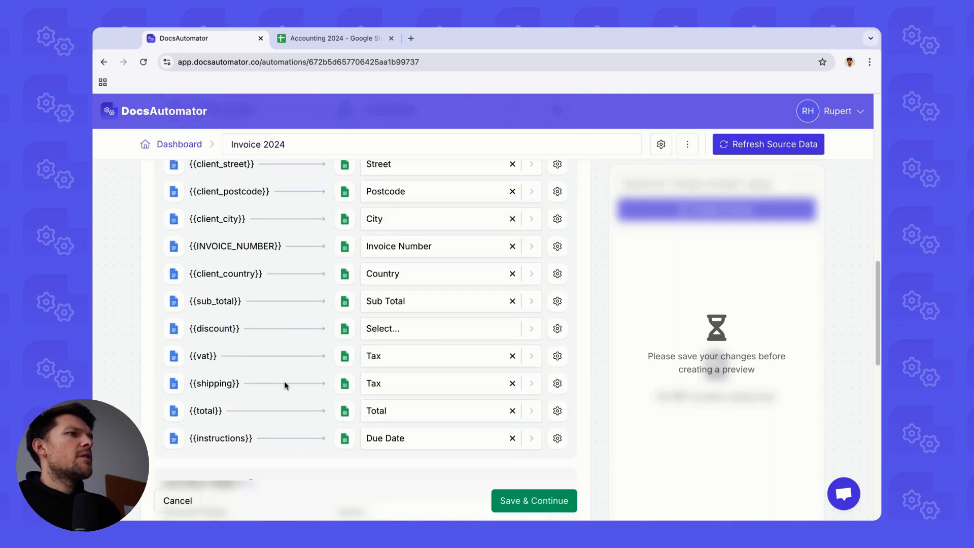
double_click(212, 385)
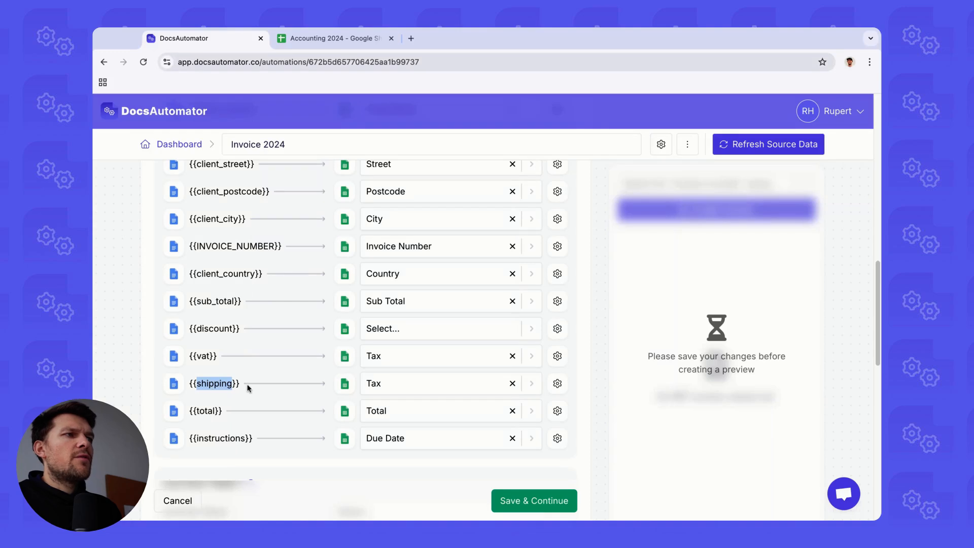
left_click(513, 384)
scroll(285, 410, "down", 1)
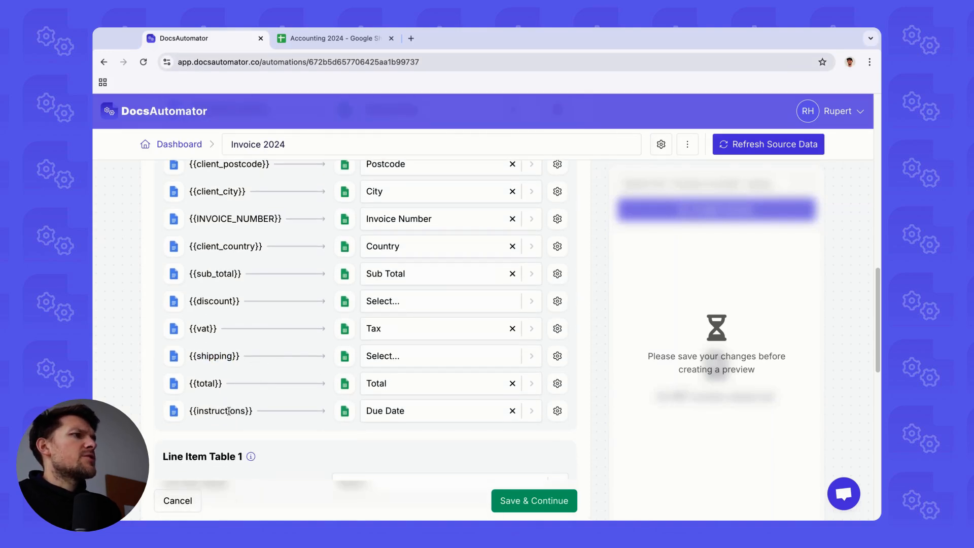
left_click(513, 410)
scroll(288, 392, "down", 1)
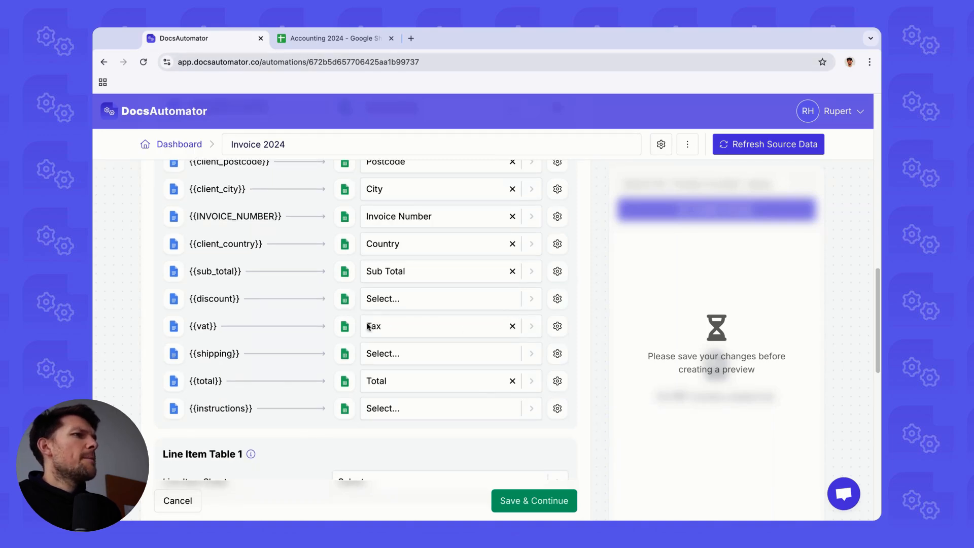
Set the Line Item Table 1 sheet to Line Items and its primary column to Invoice.
scroll(257, 287, "up", 3)
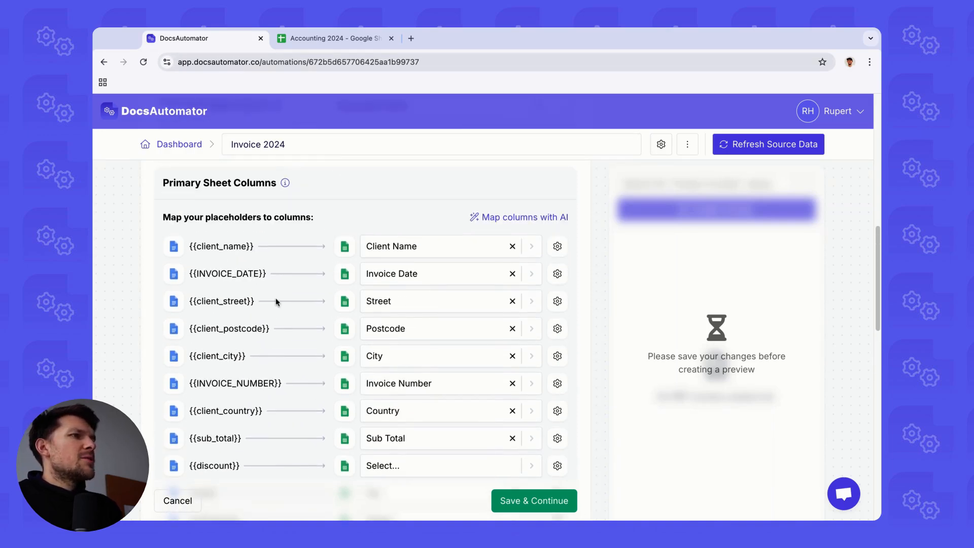
scroll(275, 299, "down", 5)
scroll(268, 312, "down", 2)
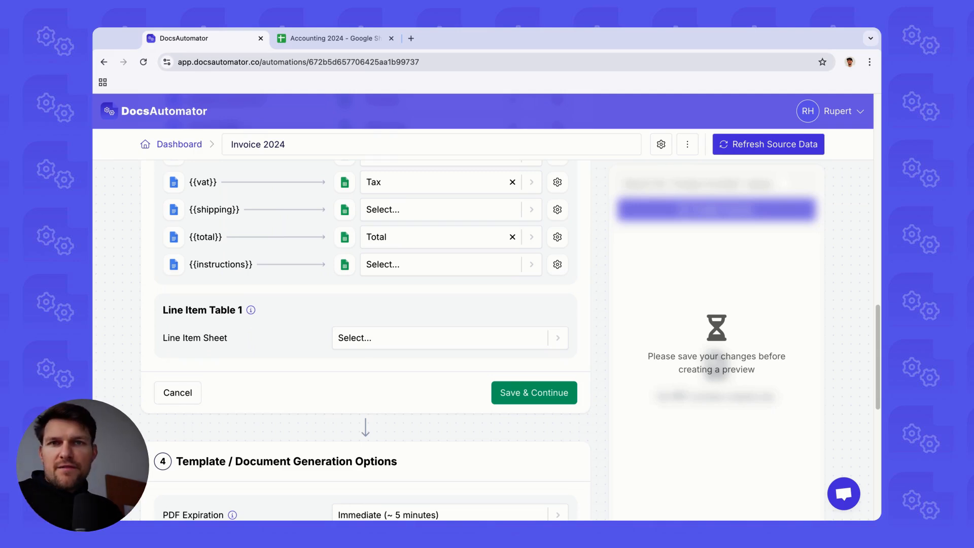
left_click(379, 342)
left_click(367, 392)
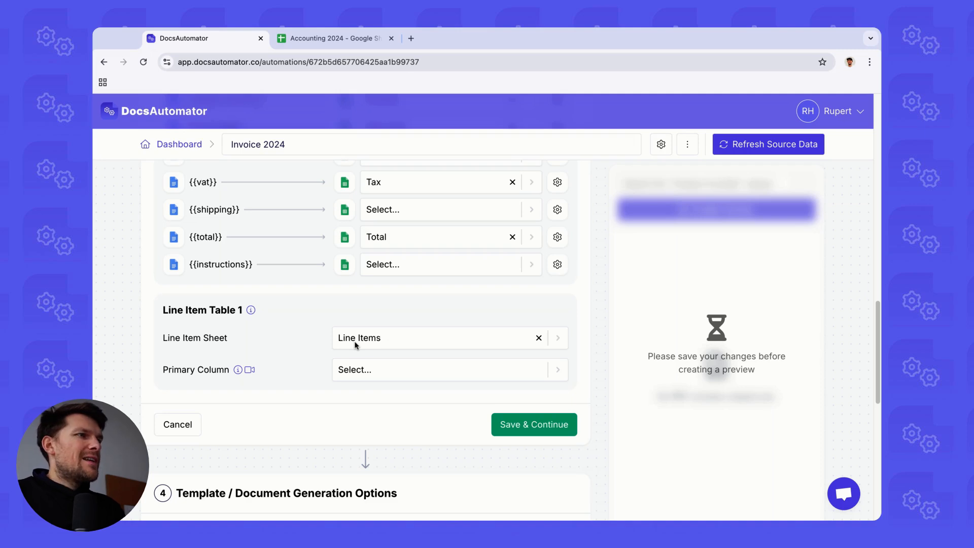
scroll(335, 359, "down", 1)
scroll(334, 359, "down", 1)
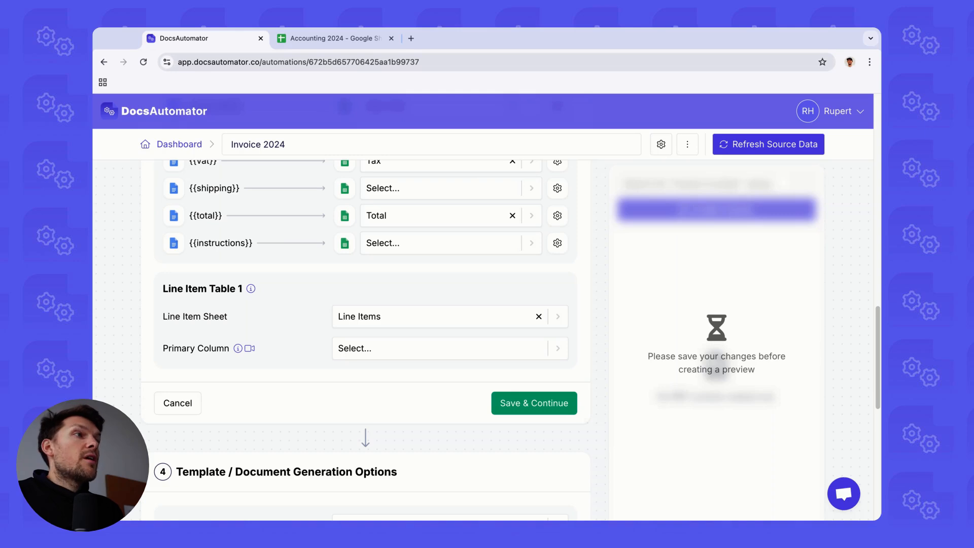
left_click(368, 350)
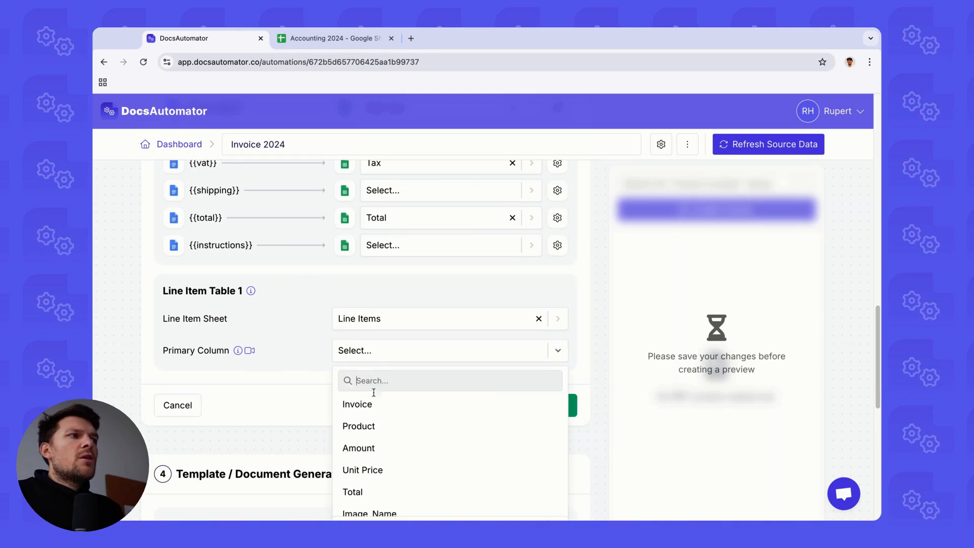
left_click(373, 403)
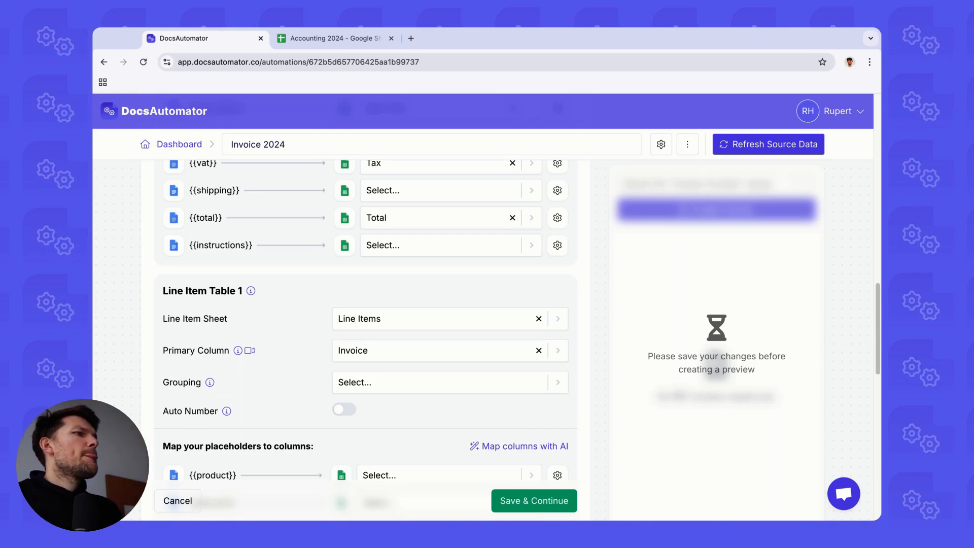
Review the Grouping and Auto Number options and the placeholder list of Line Item Table 1.
scroll(355, 378, "down", 1)
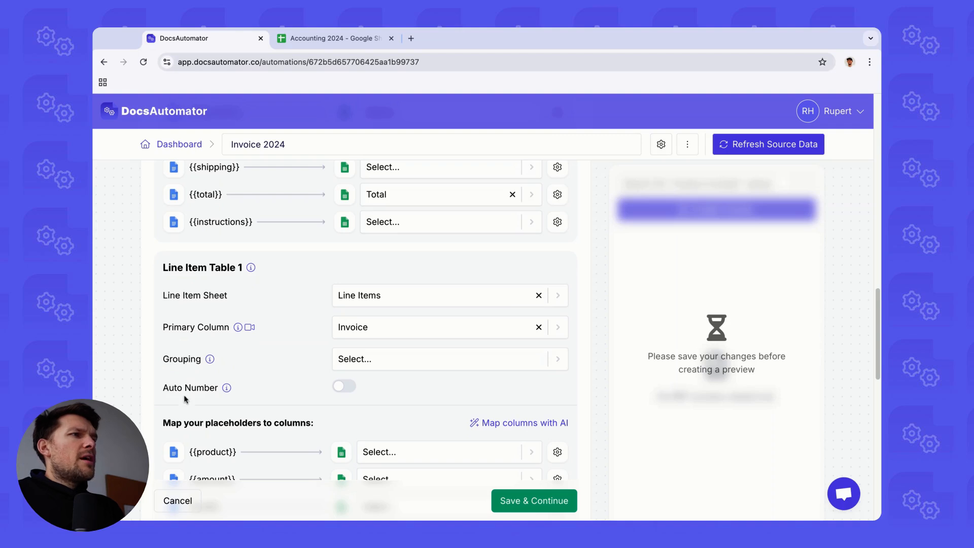
scroll(254, 375, "down", 1)
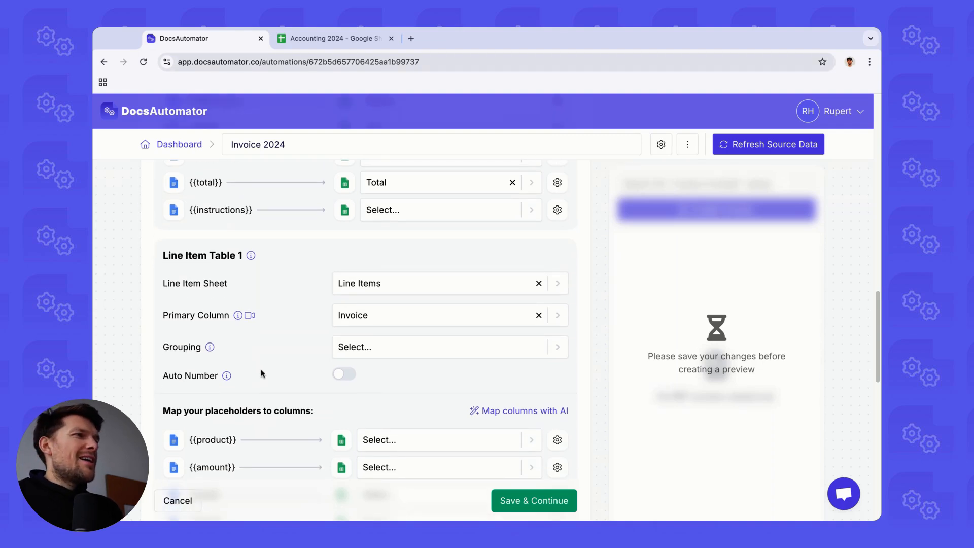
scroll(261, 374, "down", 1)
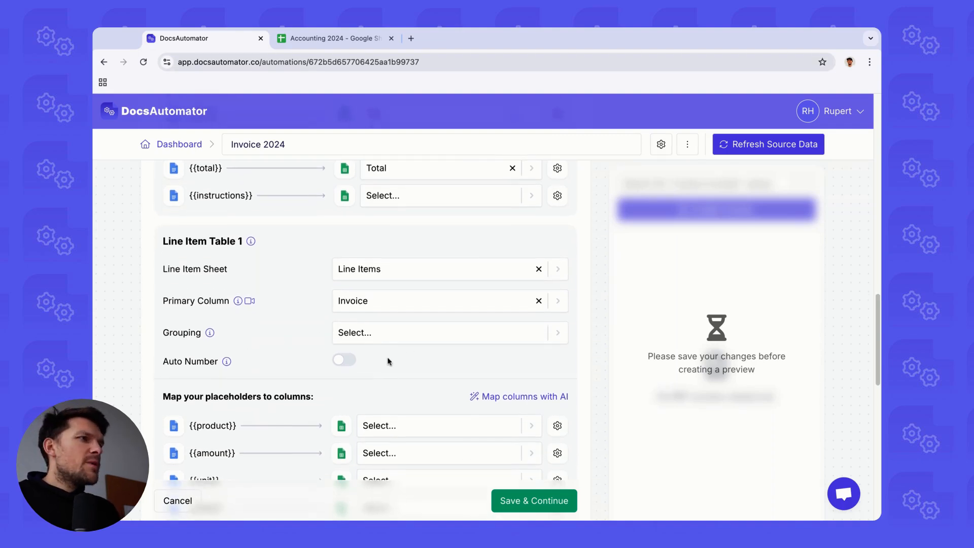
scroll(388, 361, "down", 1)
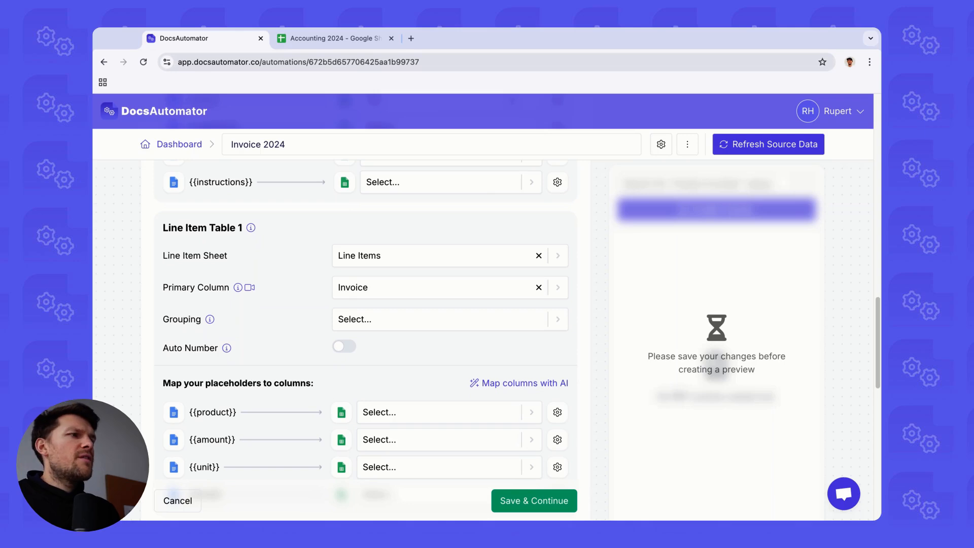
scroll(250, 364, "down", 1)
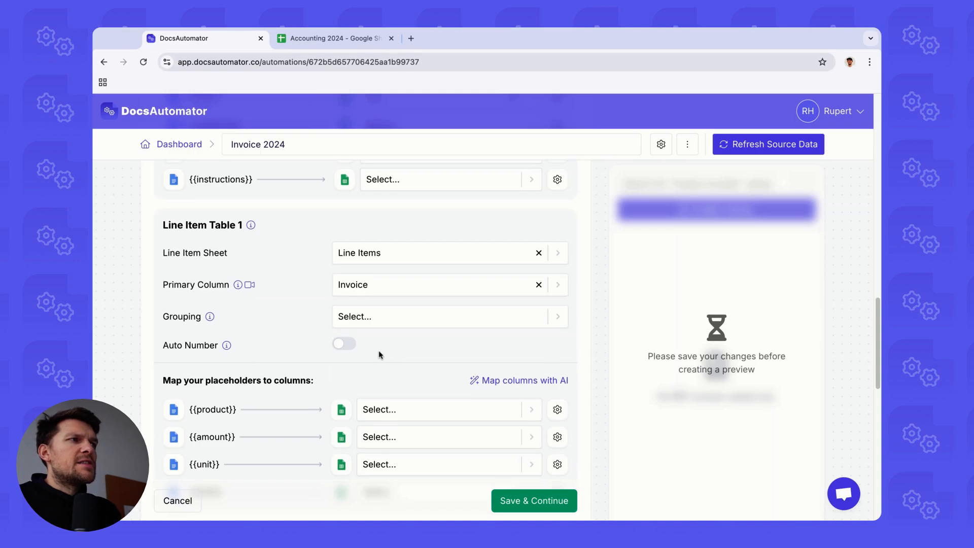
scroll(365, 350, "down", 2)
scroll(345, 320, "down", 1)
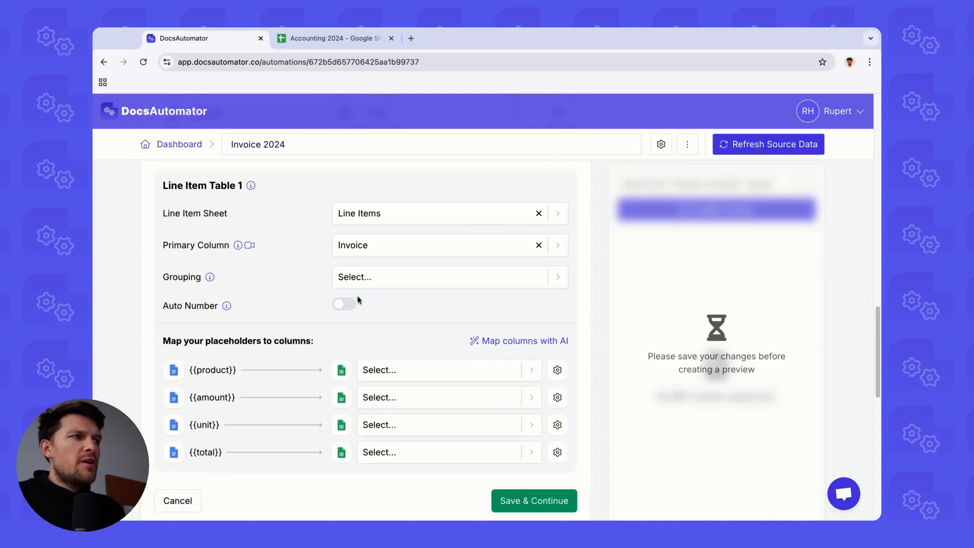
scroll(365, 300, "down", 2)
scroll(374, 297, "down", 1)
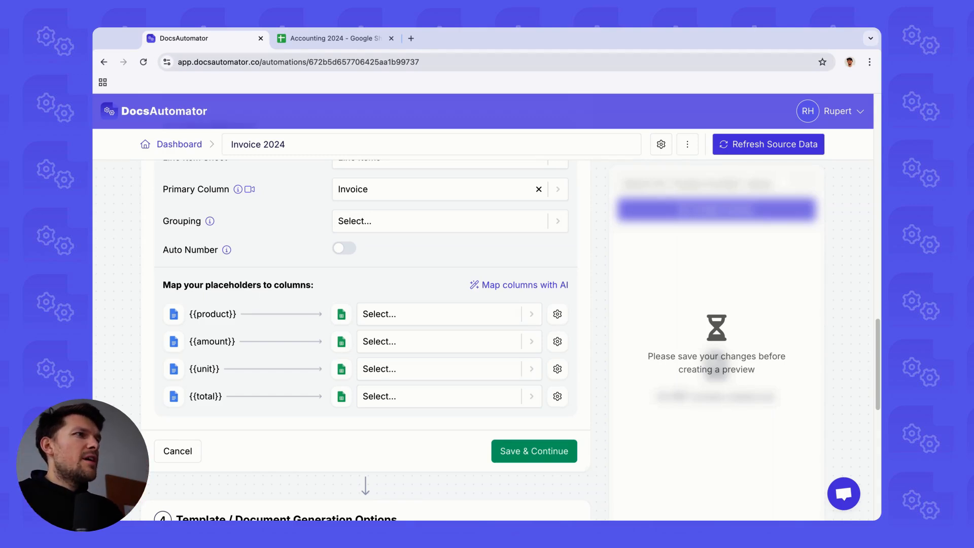
Map the line item placeholders to the Line Items columns automatically with AI and save the data mapping.
scroll(295, 269, "up", 2)
scroll(346, 269, "down", 2)
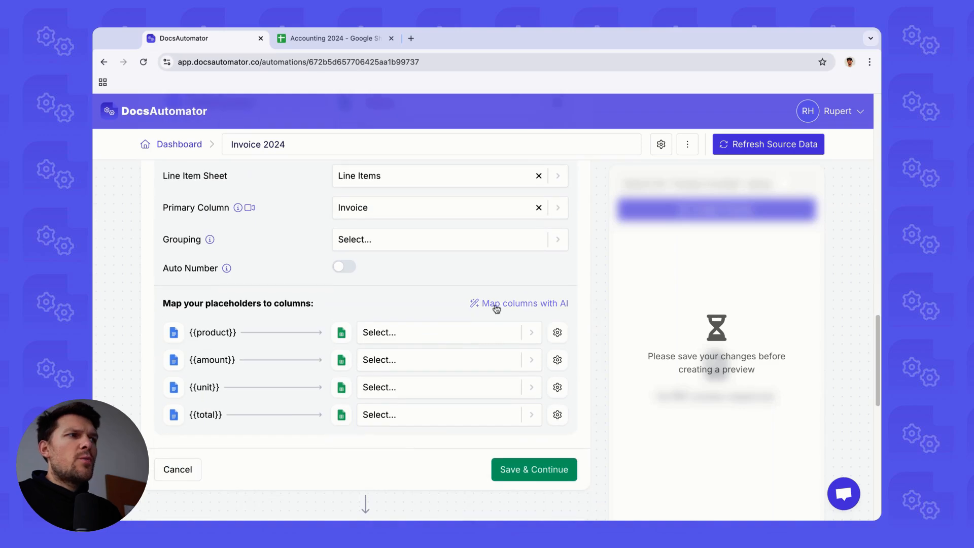
left_click(495, 304)
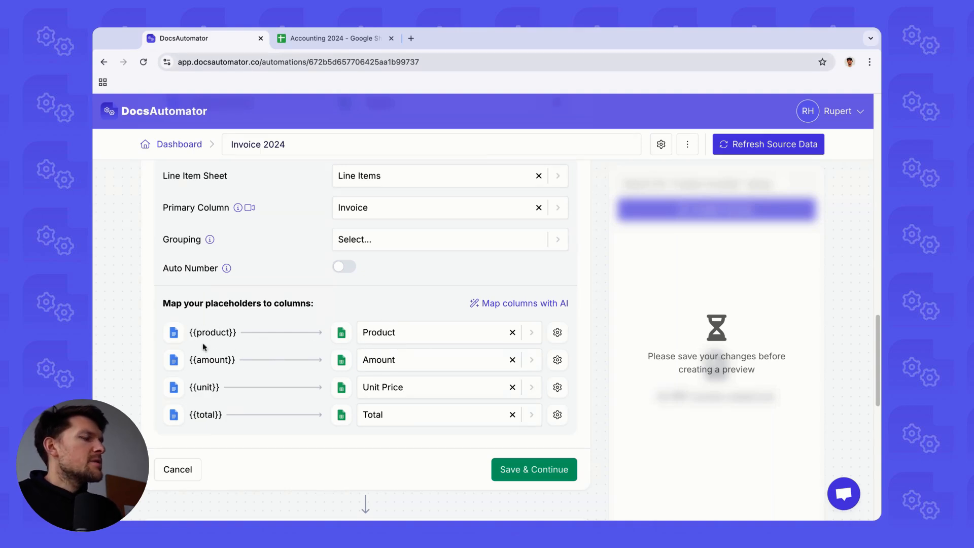
scroll(250, 339, "up", 1)
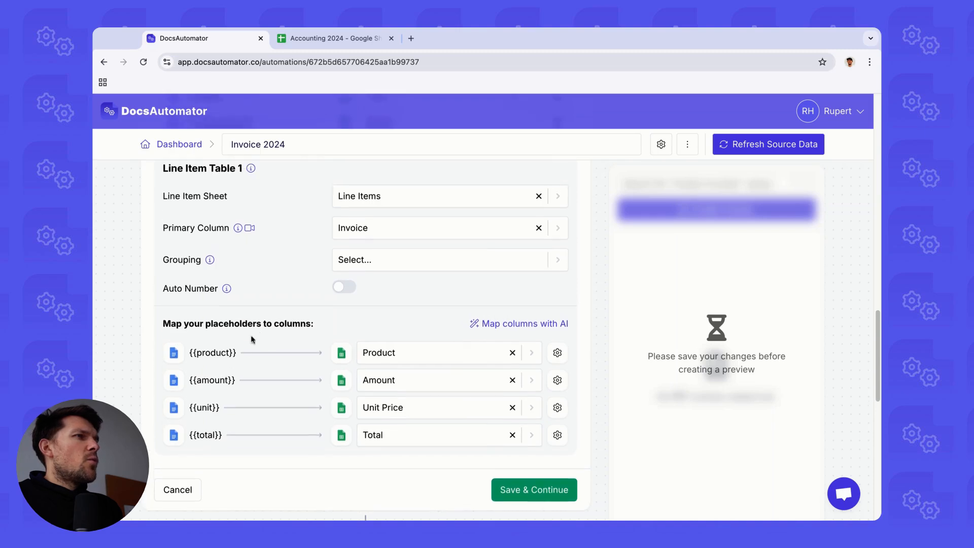
scroll(249, 335, "down", 3)
scroll(238, 304, "up", 1)
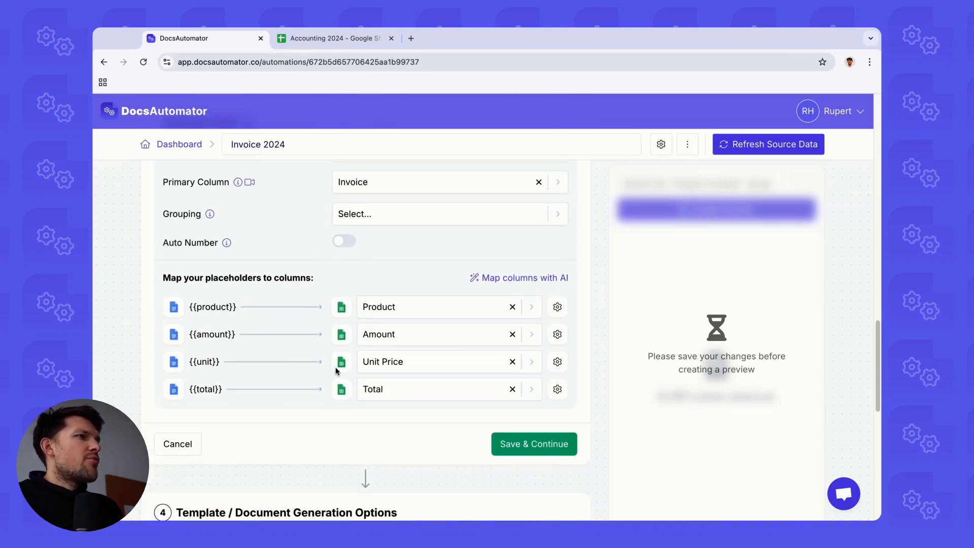
left_click(516, 444)
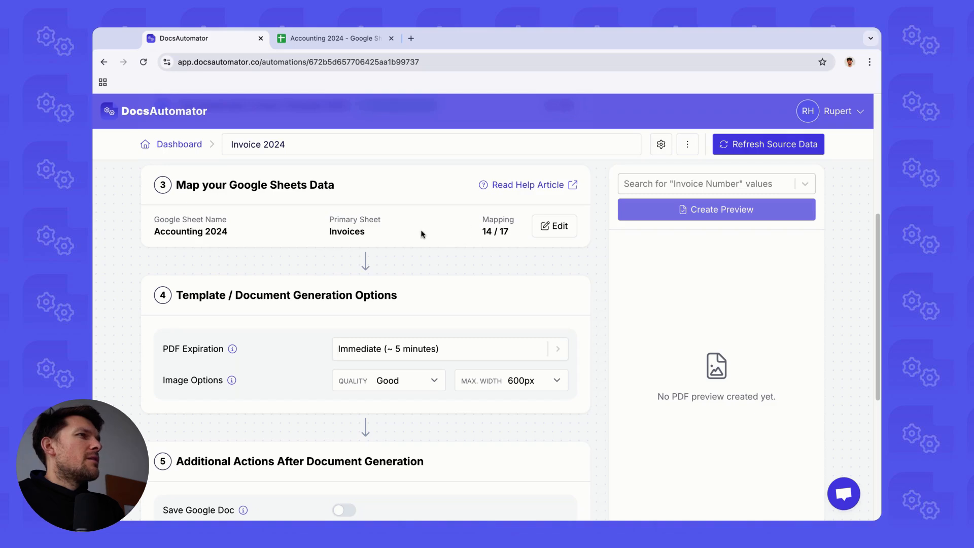
Reopen the saved data mapping to check the unmapped {{discount}}, {{shipping}} and {{instructions}} placeholders, and leave it without changes.
left_click_drag(486, 232, 509, 232)
left_click(509, 232)
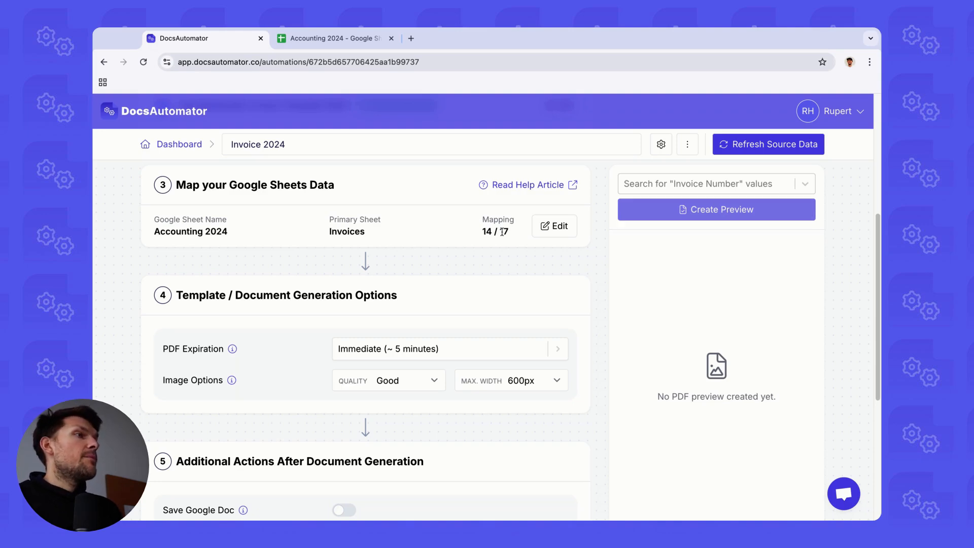
left_click(550, 227)
scroll(401, 310, "down", 8)
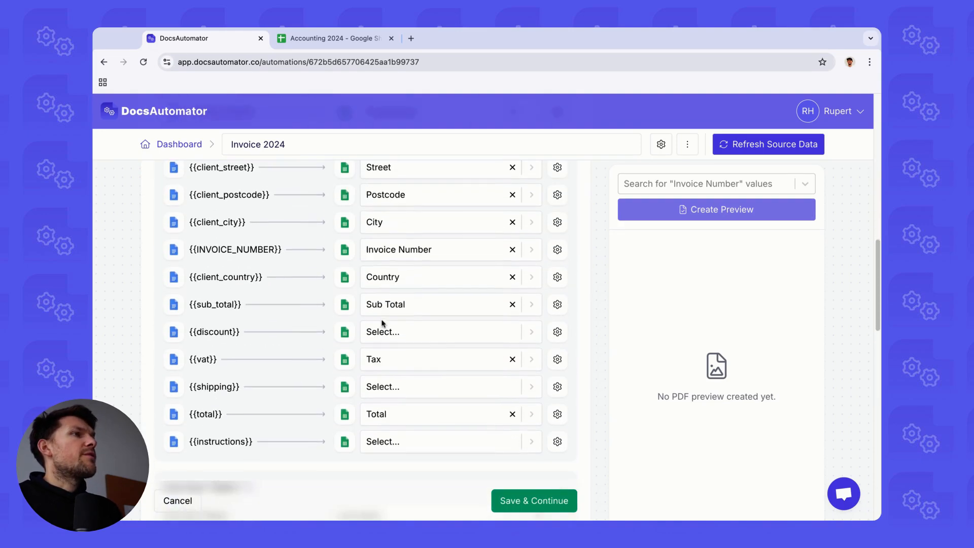
scroll(355, 325, "down", 3)
double_click(208, 262)
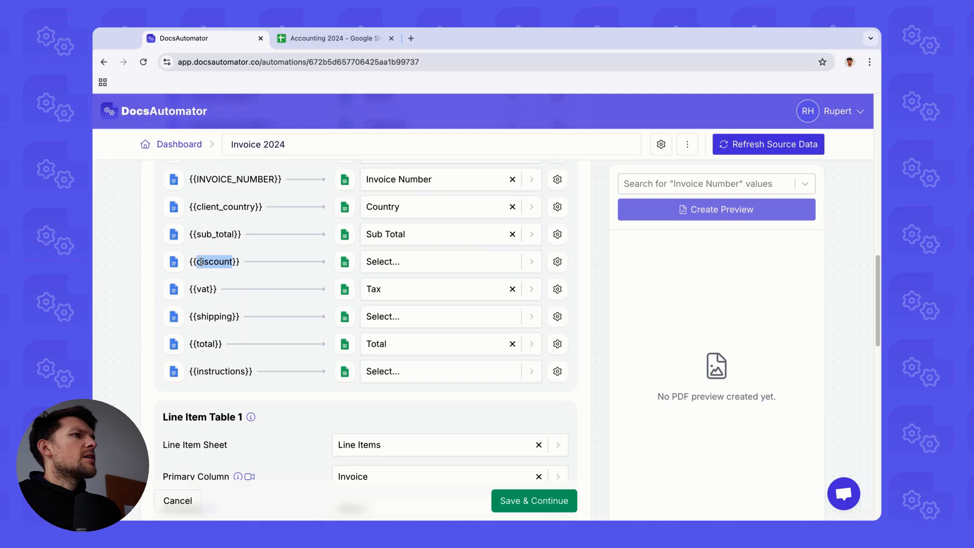
double_click(219, 318)
left_click(204, 371)
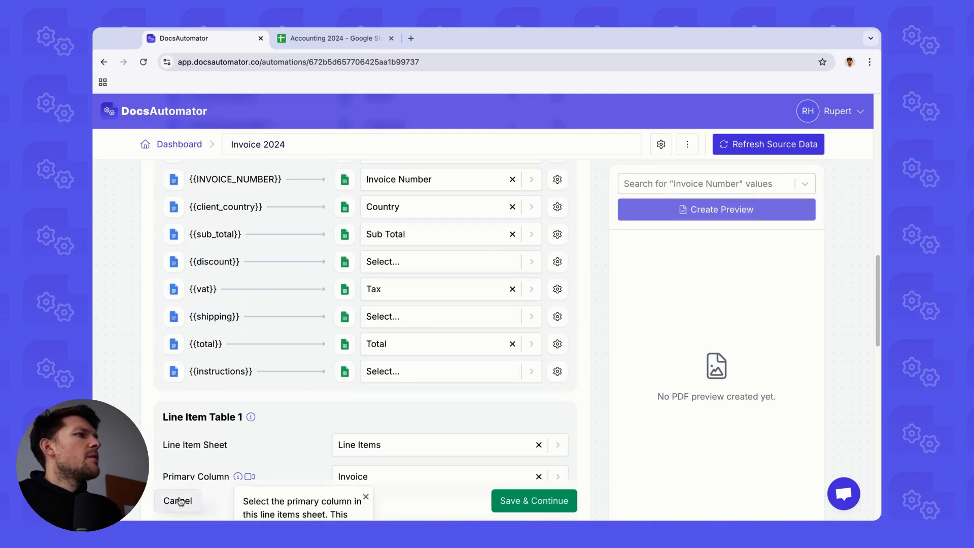
scroll(445, 428, "down", 10)
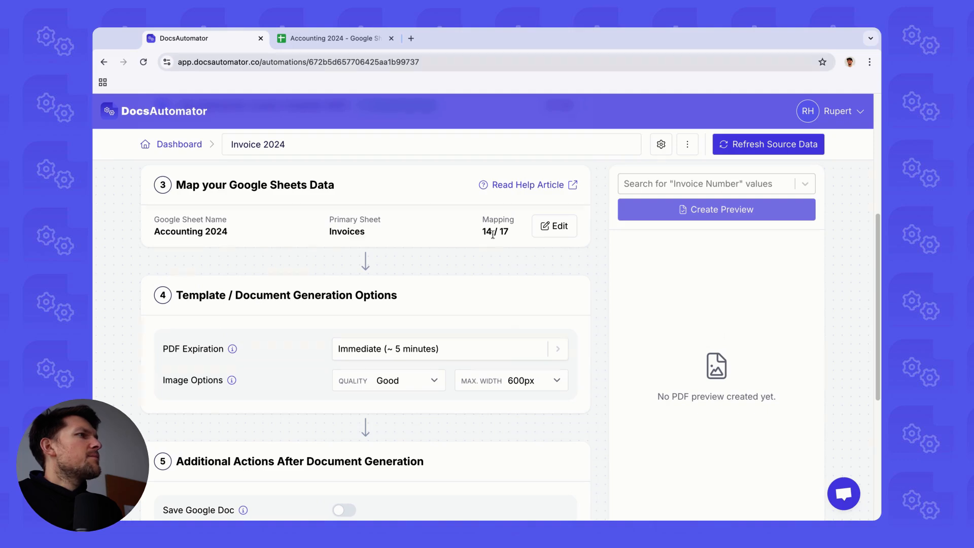
Select invoice INV-10001 as the sample record and create its preview.
scroll(457, 203, "up", 1)
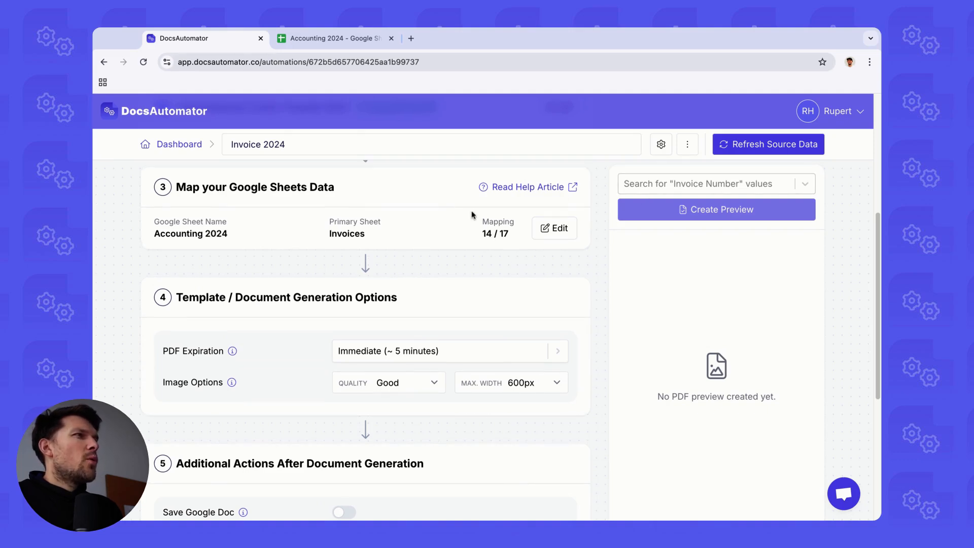
scroll(526, 203, "down", 1)
scroll(527, 201, "up", 1)
left_click(659, 190)
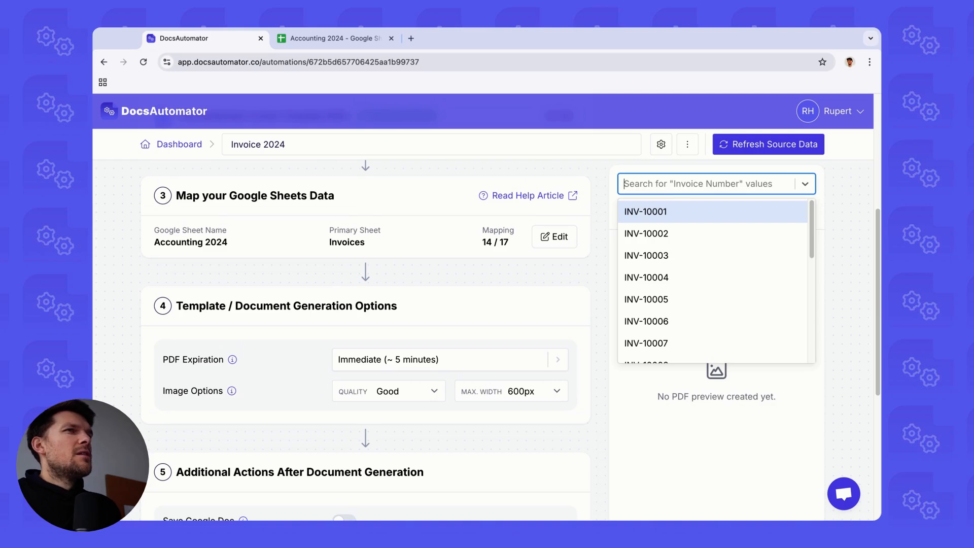
scroll(669, 213, "down", 5)
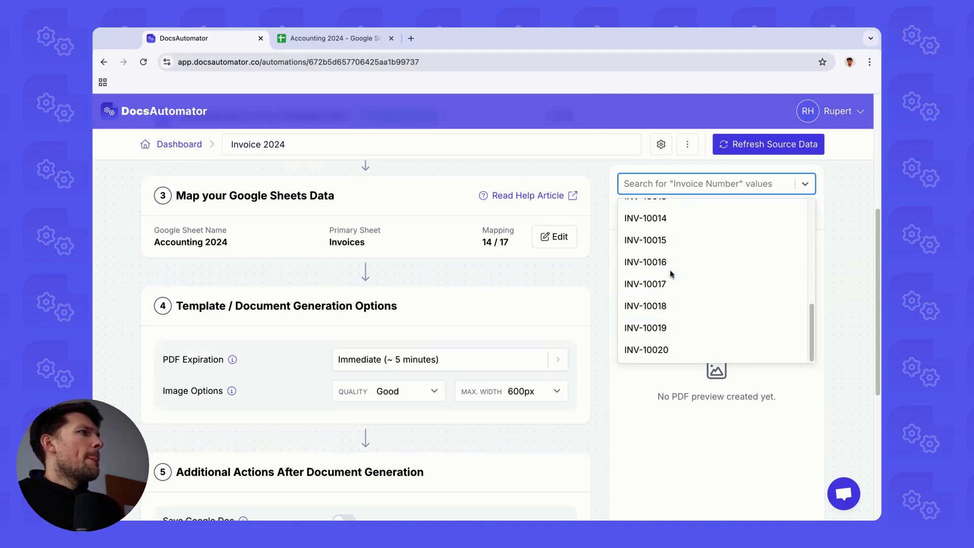
scroll(666, 267, "up", 5)
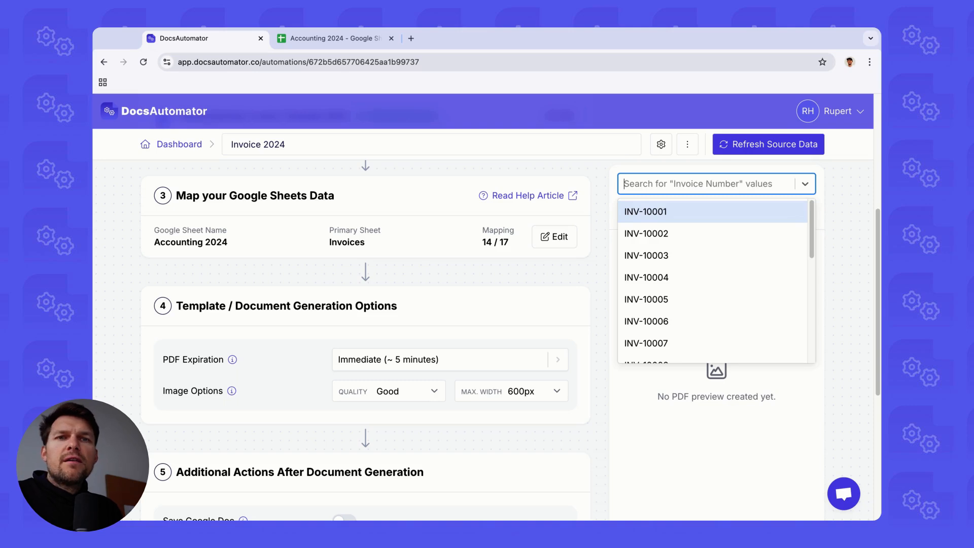
left_click(668, 212)
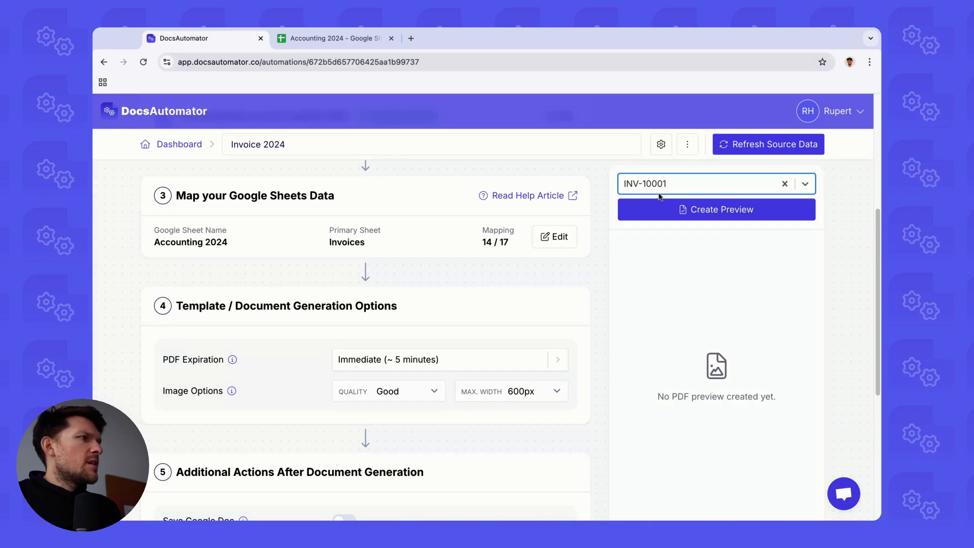
left_click(662, 211)
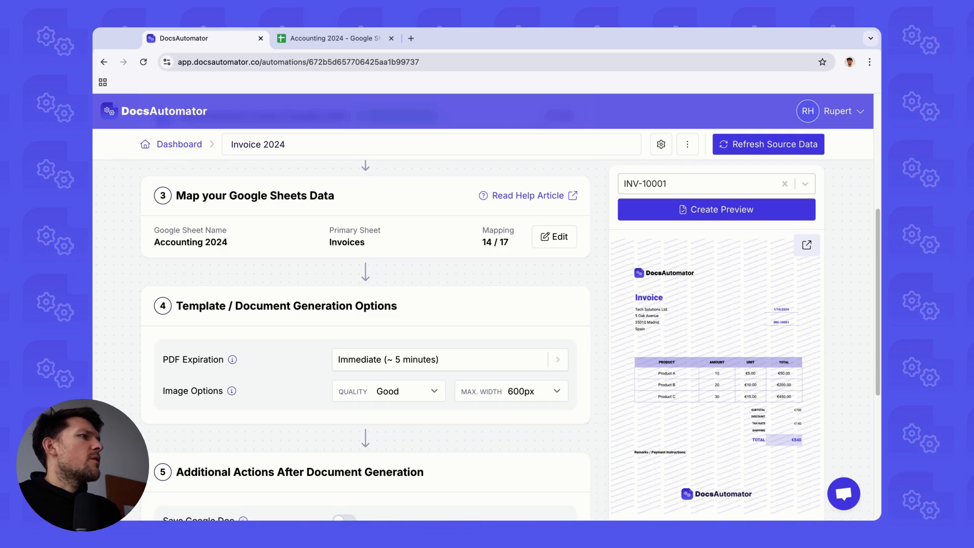
Open the invoice preview PDF at full size, examine its address, line items, totals and remarks, and close it.
scroll(721, 293, "down", 1)
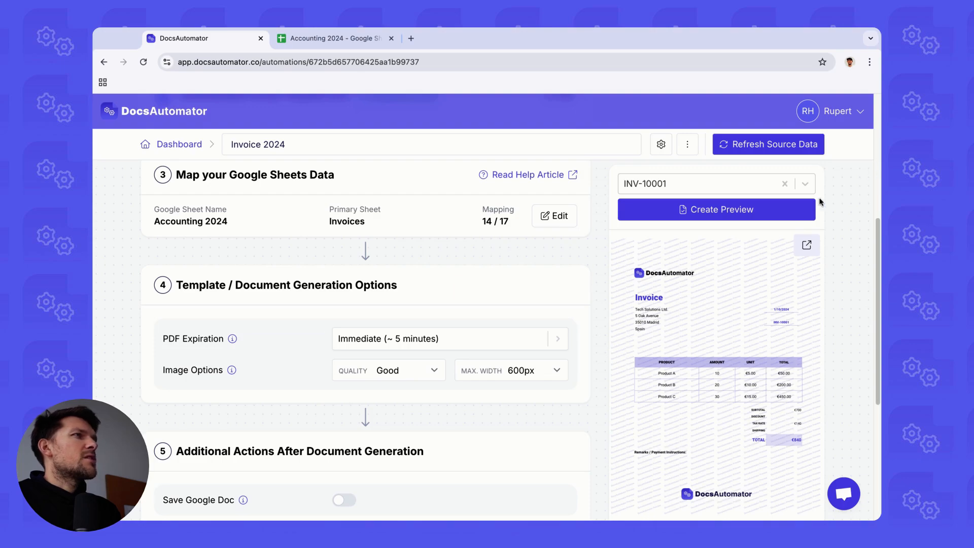
left_click(806, 245)
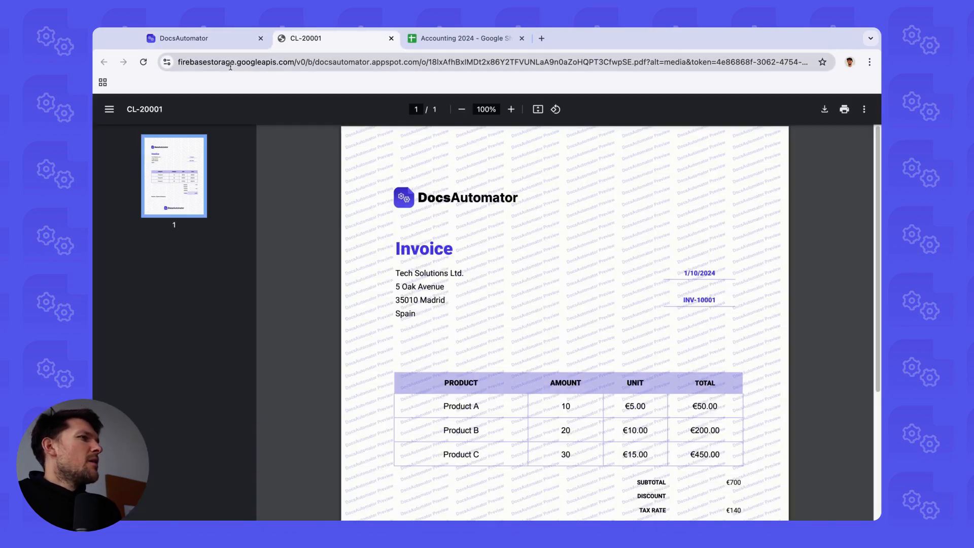
scroll(549, 238, "down", 5)
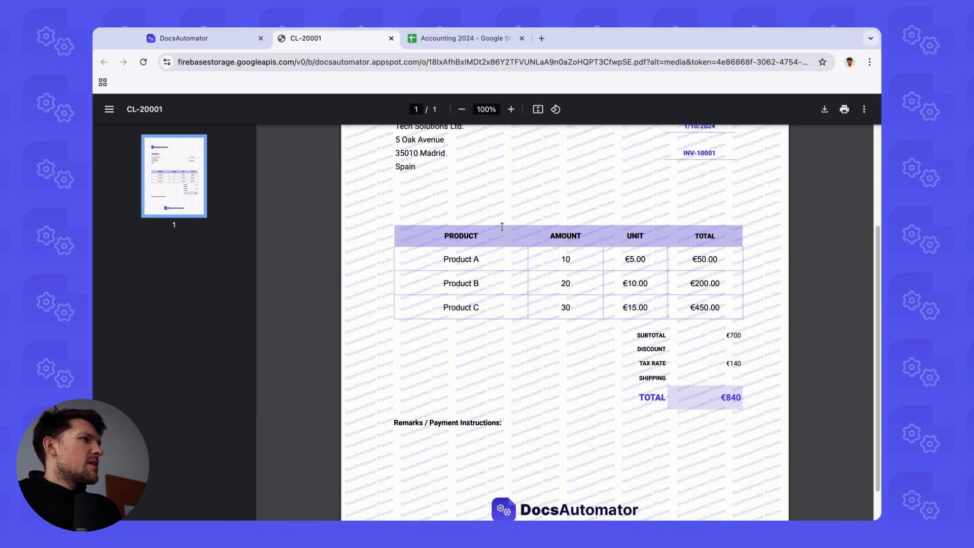
scroll(485, 234, "up", 5)
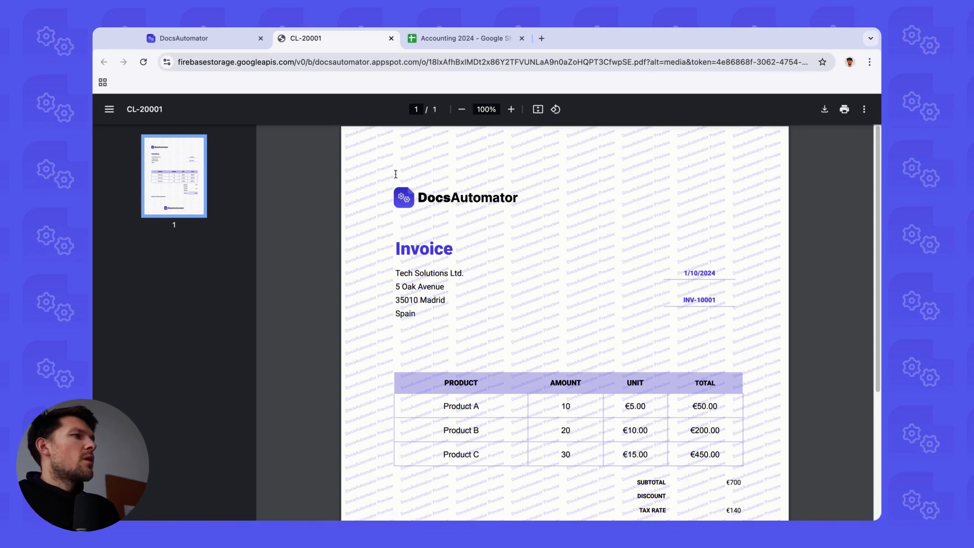
scroll(500, 282, "down", 1)
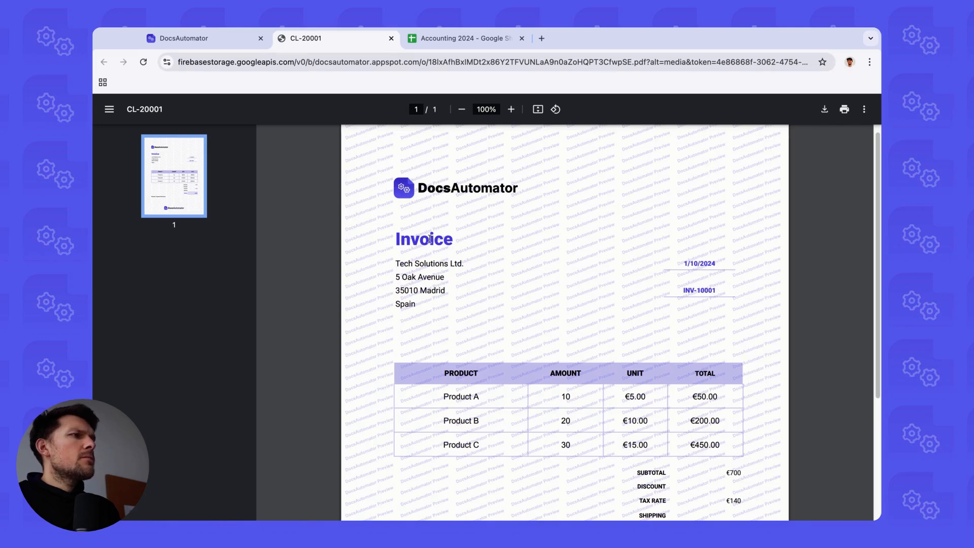
scroll(426, 257, "down", 5)
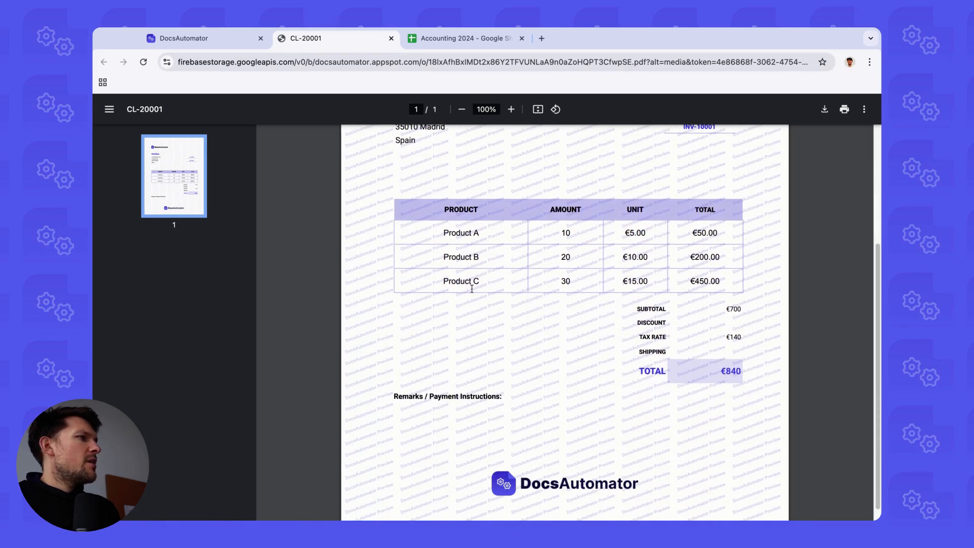
scroll(496, 320, "up", 3)
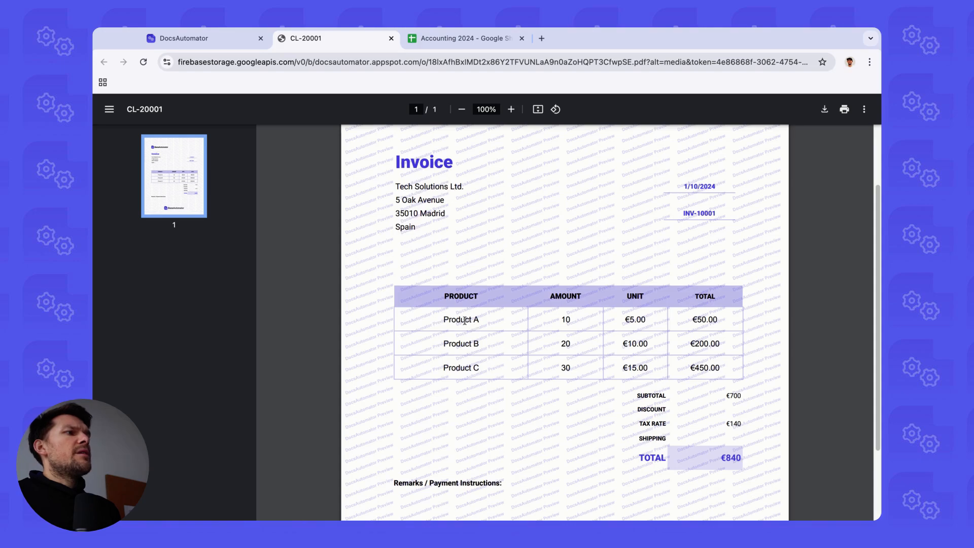
left_click_drag(464, 321, 463, 341)
left_click(464, 345)
scroll(524, 348, "up", 2)
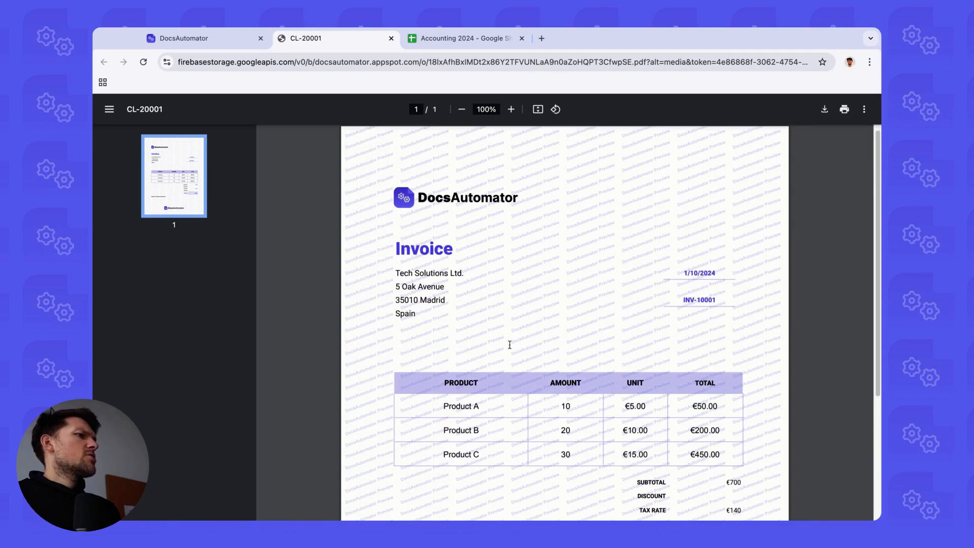
scroll(509, 341, "down", 4)
scroll(509, 341, "up", 4)
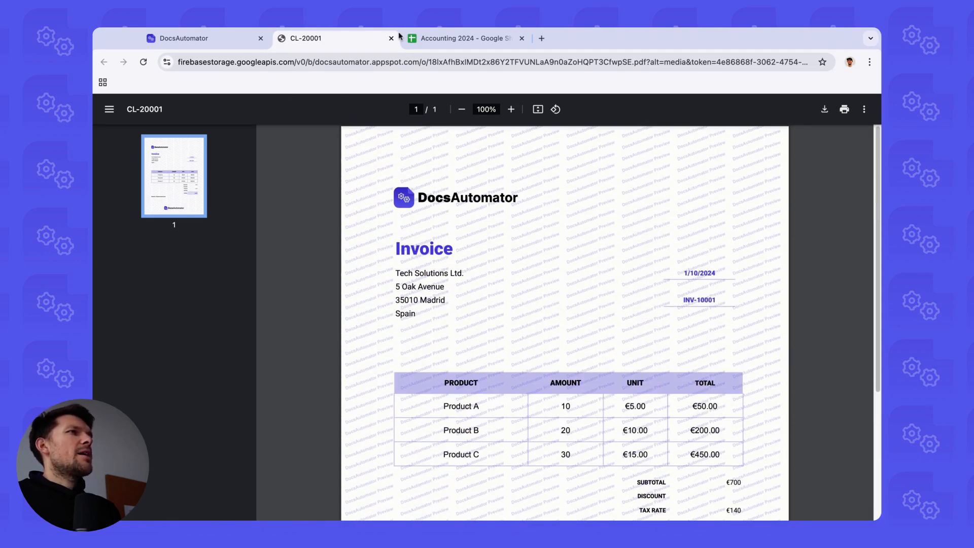
left_click(392, 38)
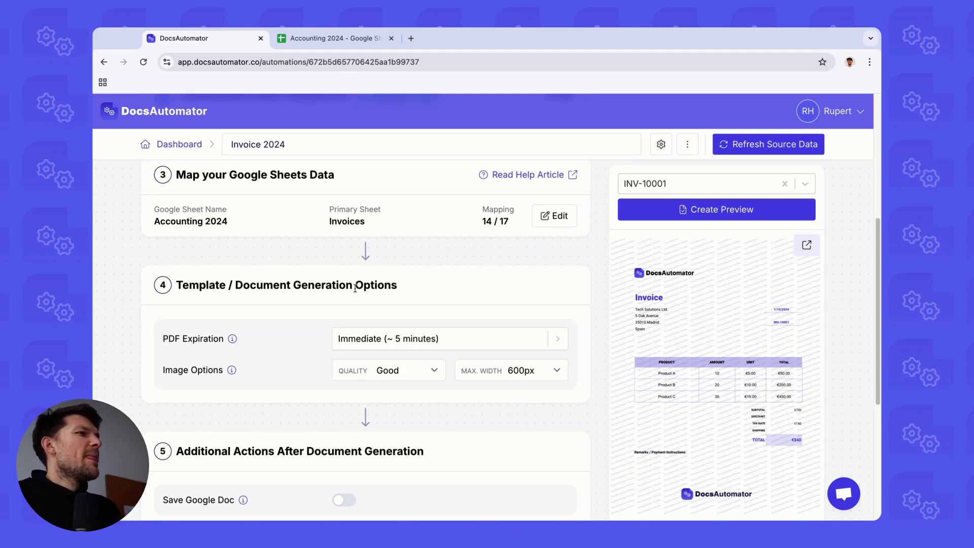
Compare the Apps Script and Webhook (Sheets Formula) options for document creation, and copy the webhook HYPERLINK formula.
scroll(355, 288, "down", 5)
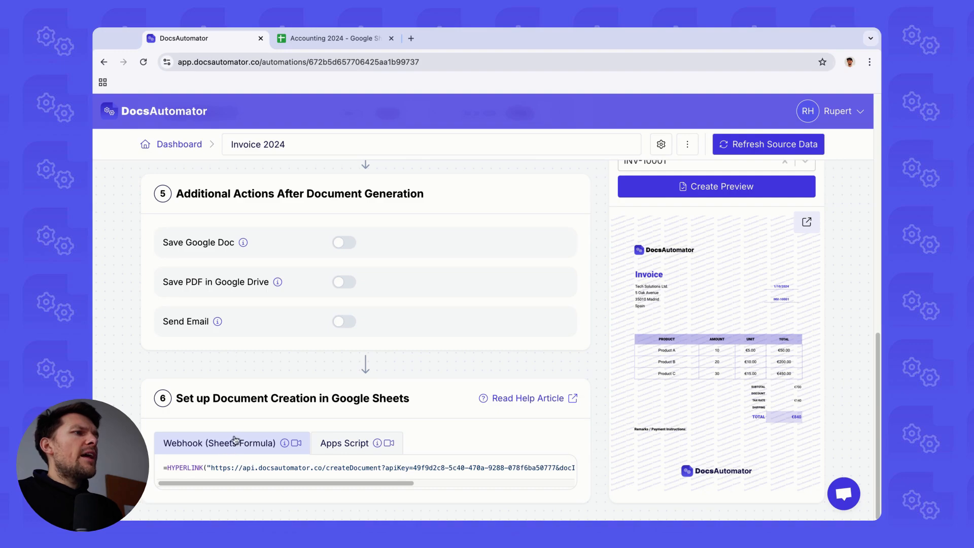
left_click(348, 444)
scroll(329, 447, "down", 4)
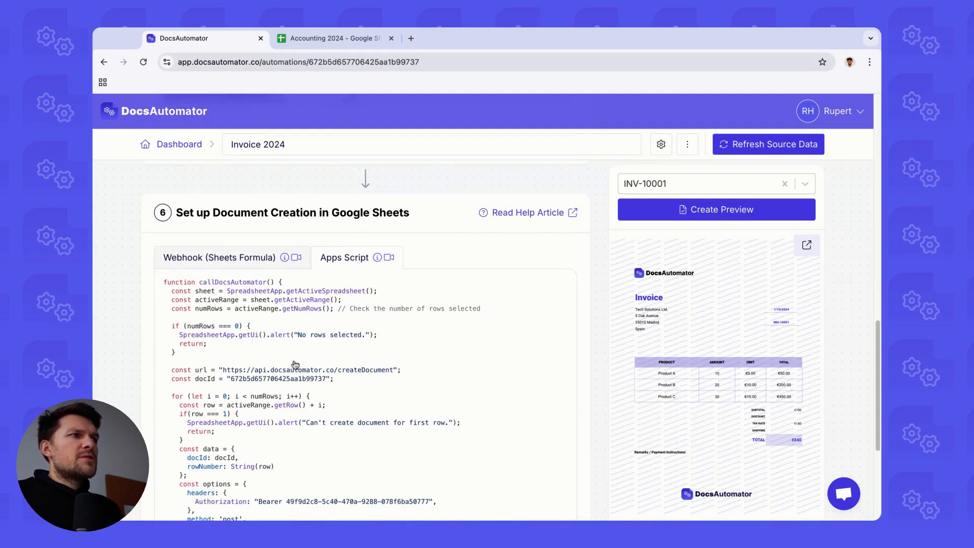
scroll(254, 320, "up", 1)
left_click(218, 280)
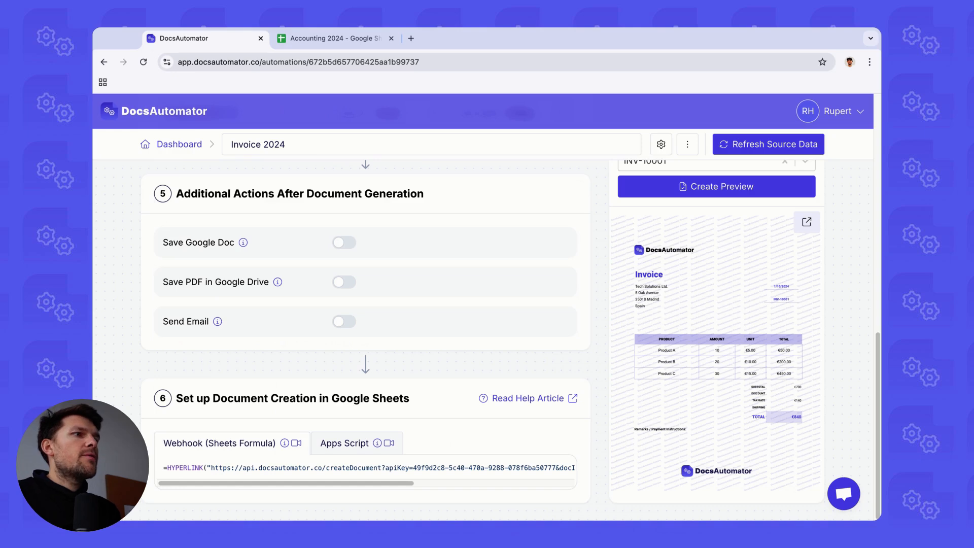
left_click(260, 470)
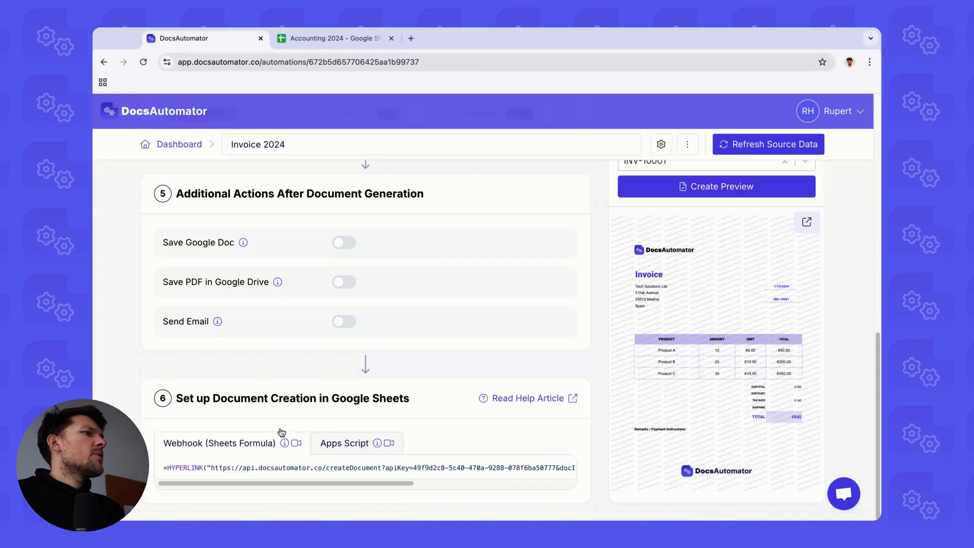
Reopen the data mapping and open the embedded Accounting 2024 spreadsheet at the PDF and Create Doc columns of the Invoices sheet.
scroll(401, 335, "up", 6)
scroll(416, 320, "up", 3)
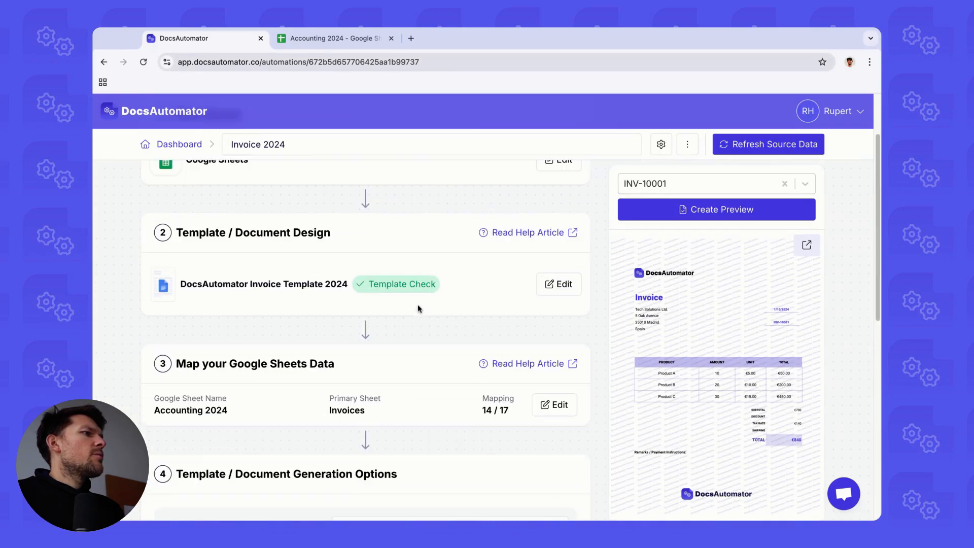
left_click(556, 401)
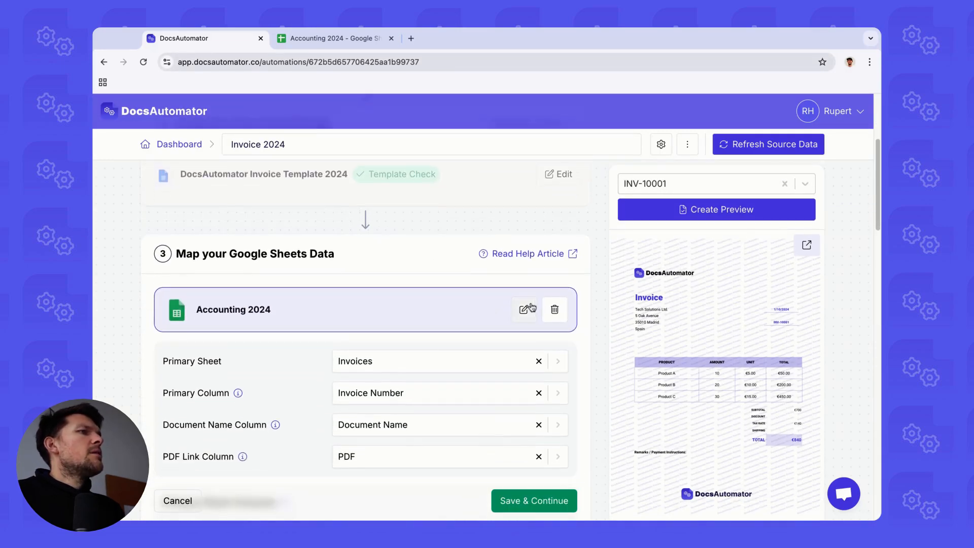
left_click(525, 310)
scroll(559, 356, "right", 10)
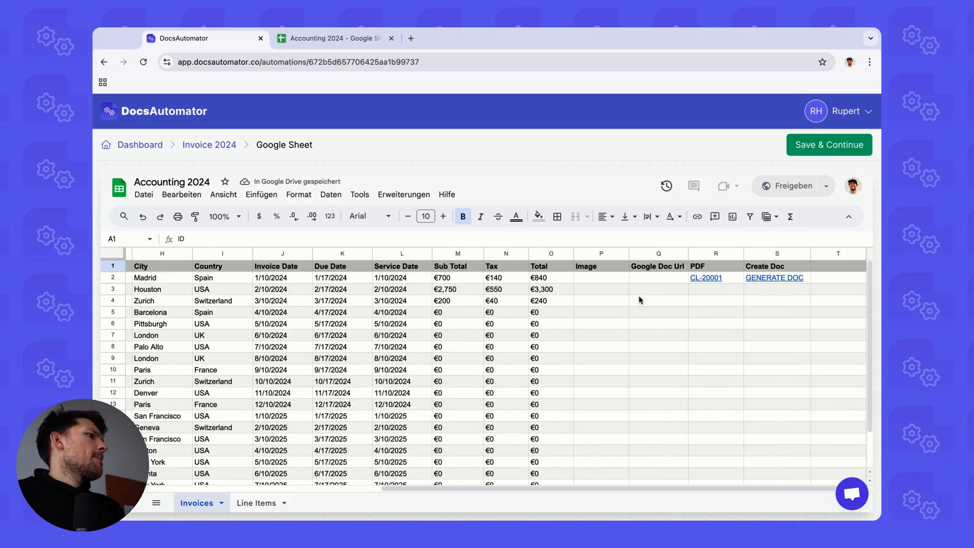
Clear the existing Create Doc and PDF links in row 2 of the Invoices sheet.
left_click(767, 293)
key("Up")
key("BackSpace")
key("Left")
key("BackSpace")
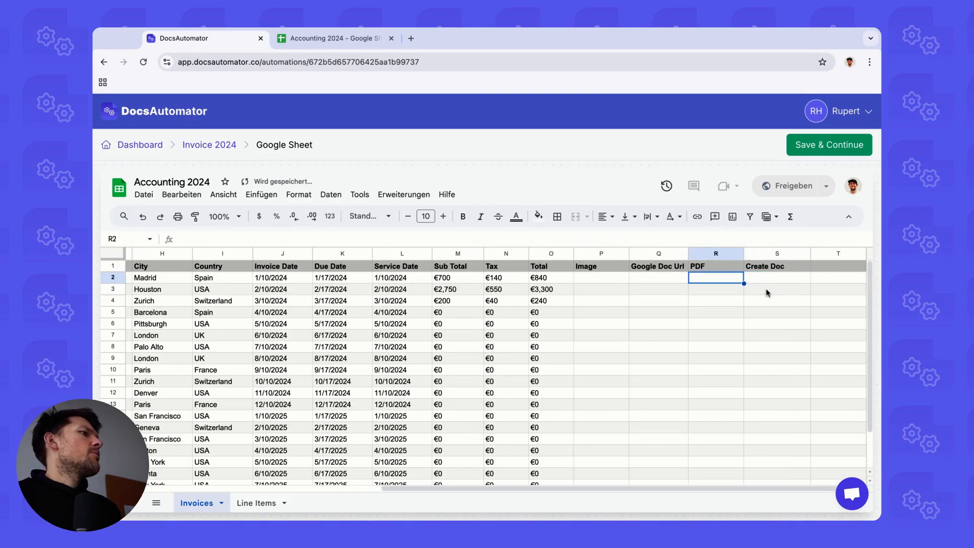
Paste the webhook formula with its API key into Create Doc cell S2 and fill it down to S21.
key("Right")
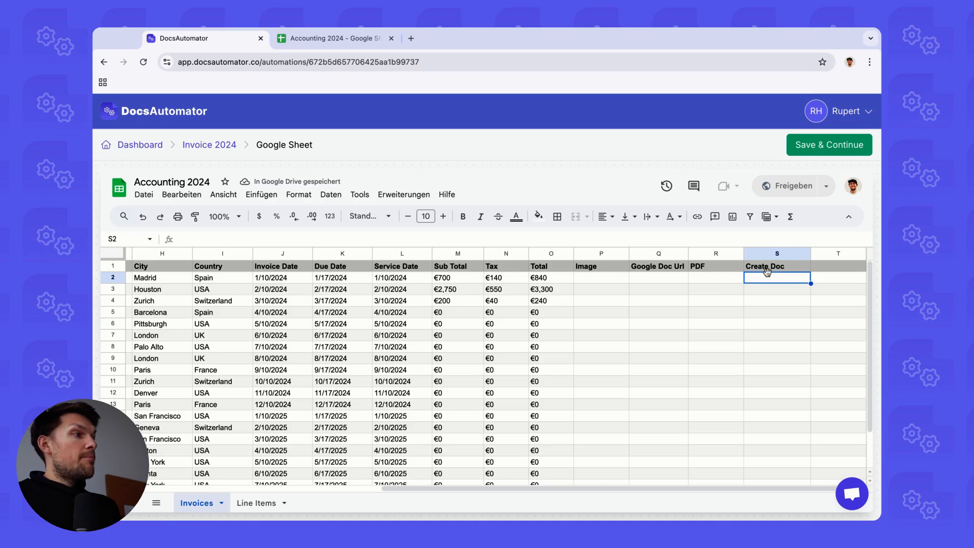
key("ctrl+v")
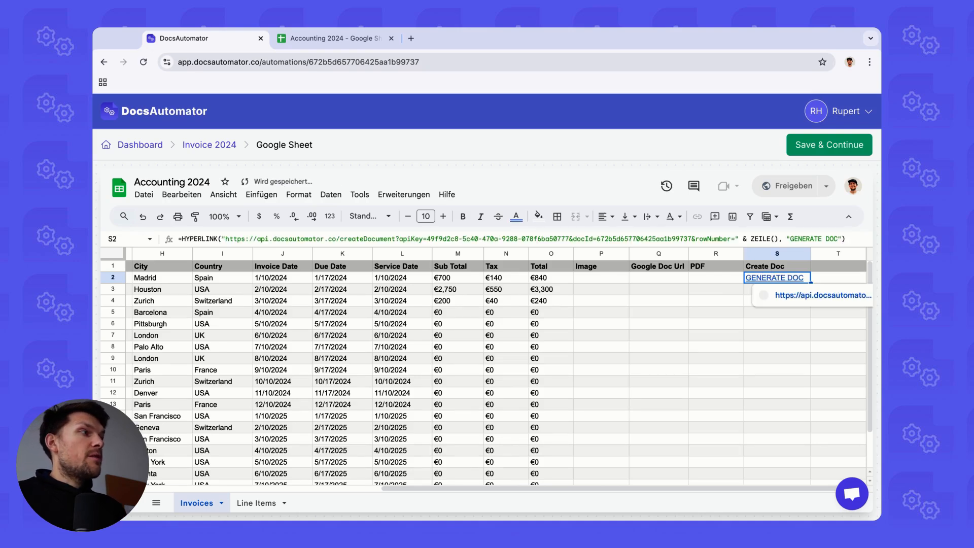
left_click(736, 301)
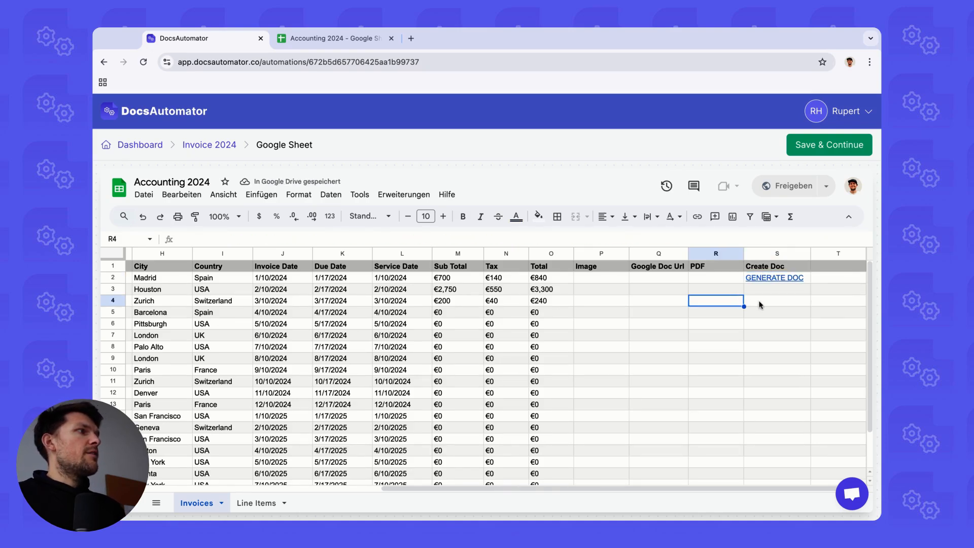
left_click(808, 280)
left_click_drag(811, 283, 811, 457)
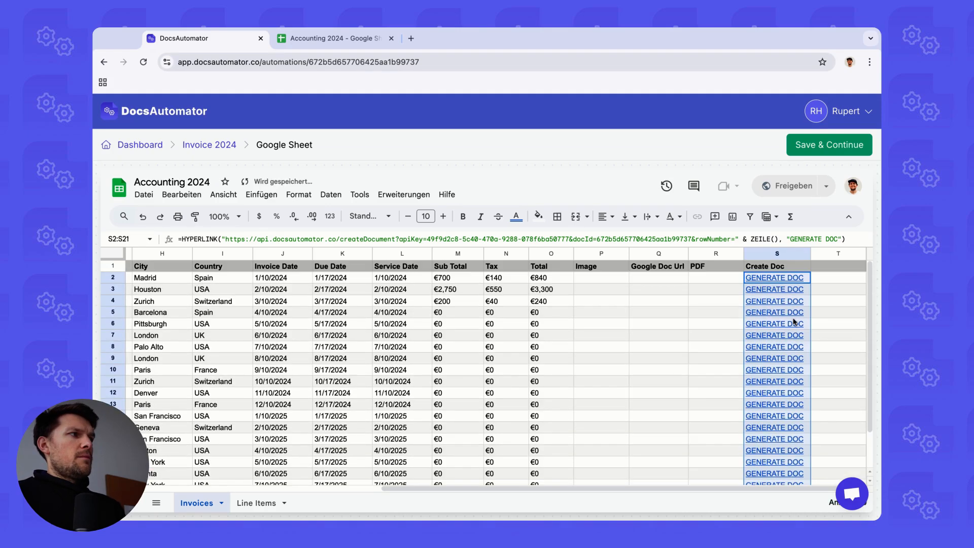
left_click(721, 290)
scroll(761, 431, "down", 2)
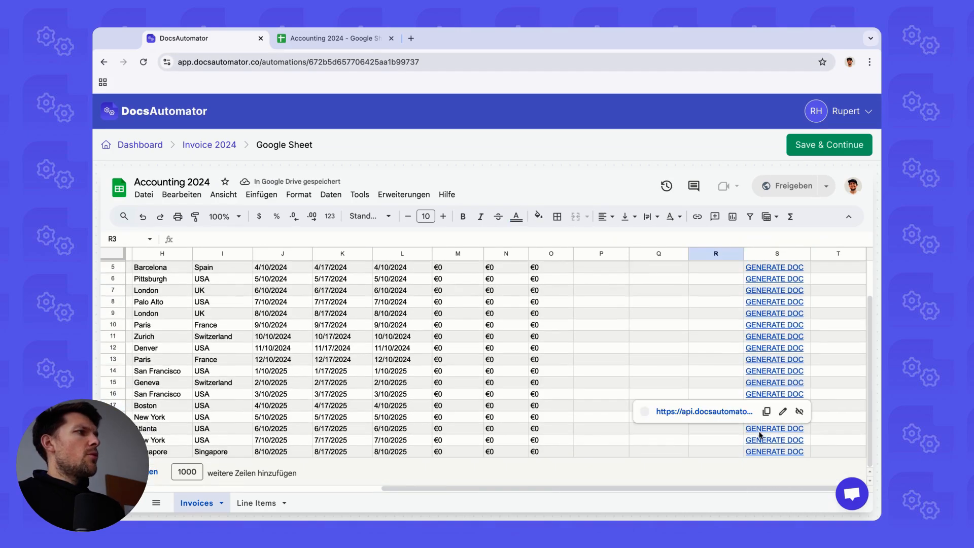
scroll(770, 360, "up", 2)
Generate the invoice document for row 2 by following its GENERATE DOC link in the Create Doc column.
left_click(716, 280)
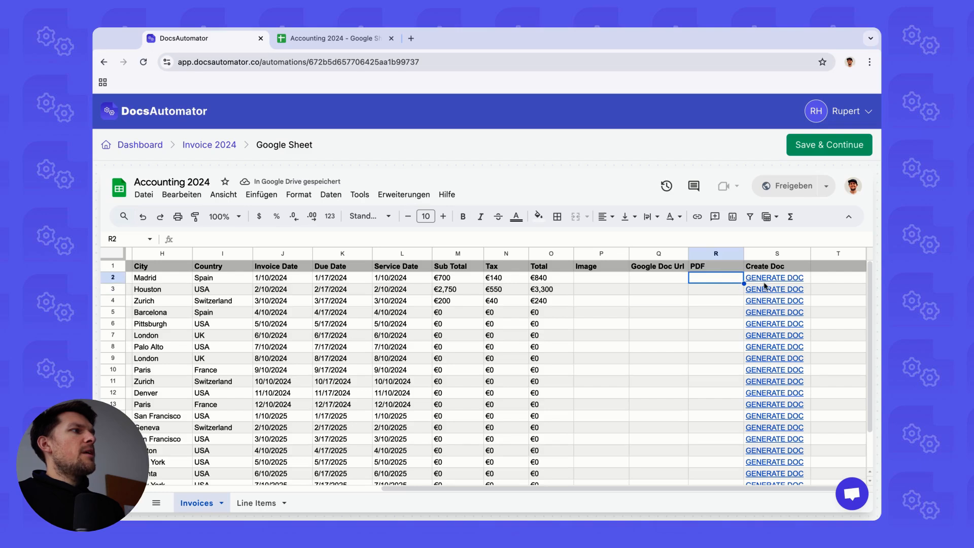
left_click(767, 282)
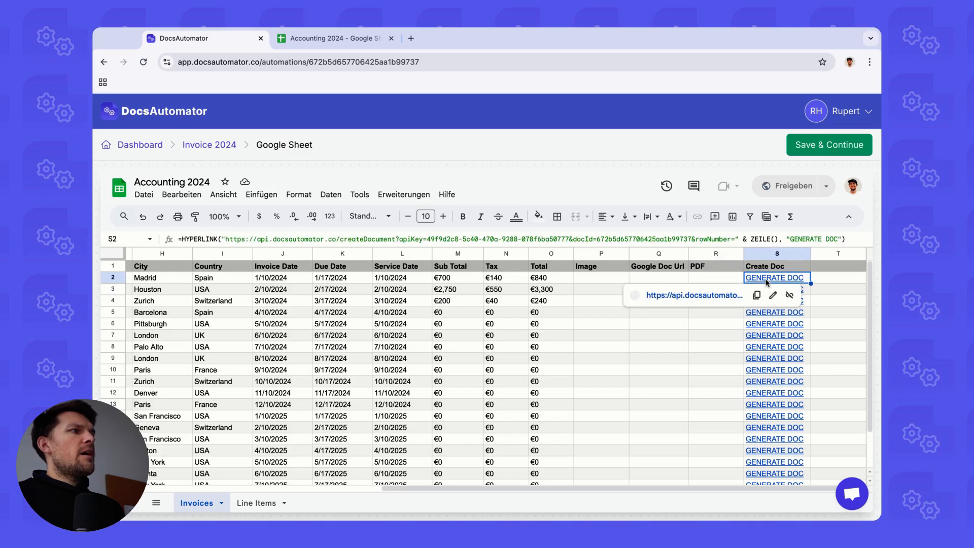
left_click(663, 296)
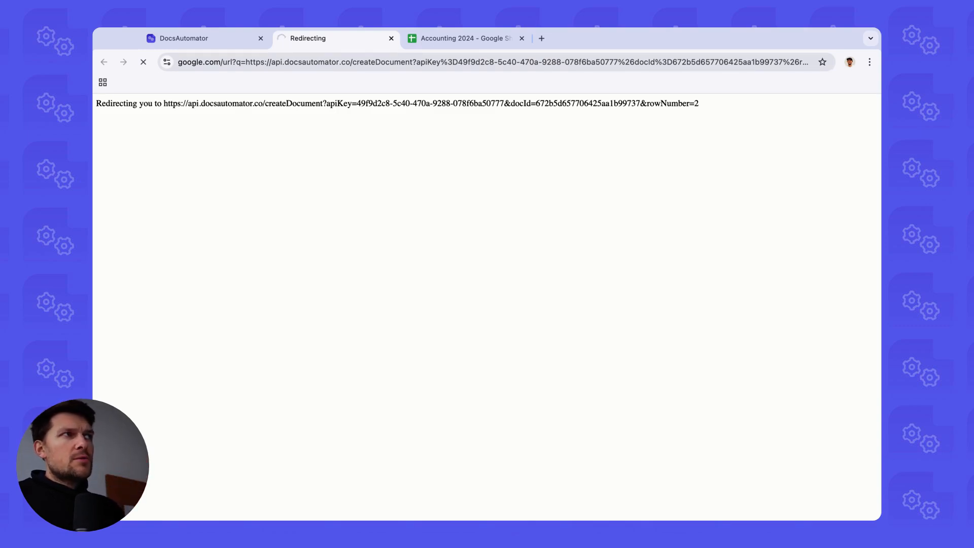
Return to the embedded spreadsheet and open the generated invoice PDF linked in the PDF column of row 2.
left_click(202, 38)
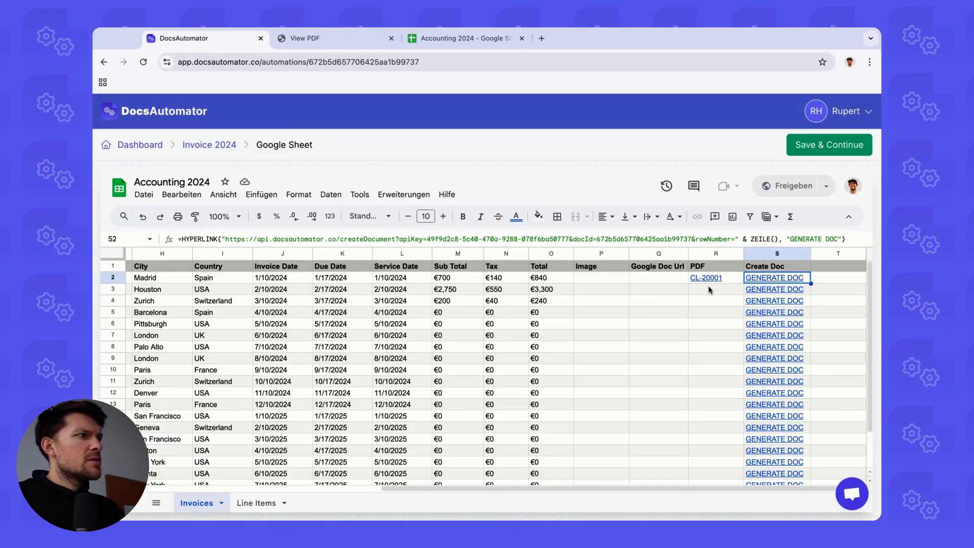
left_click(720, 279)
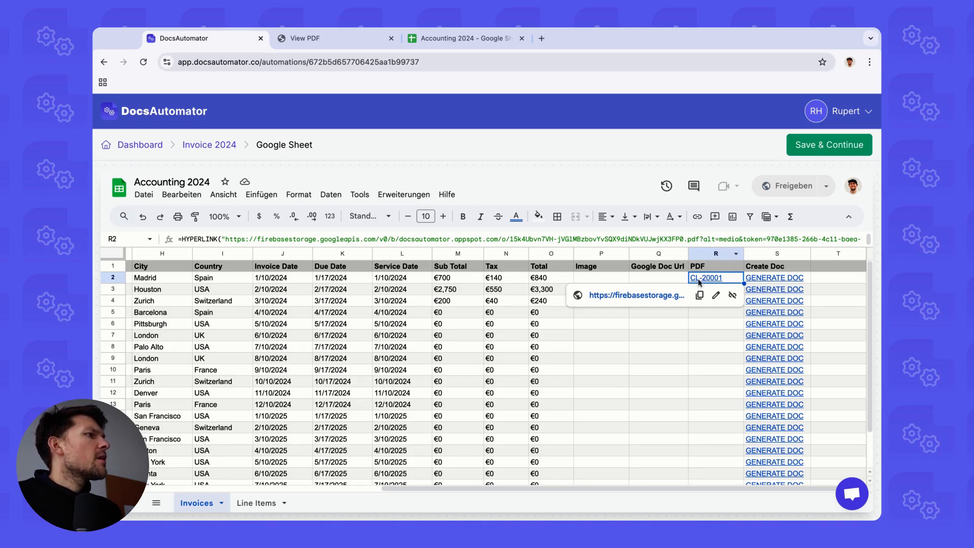
left_click(644, 297)
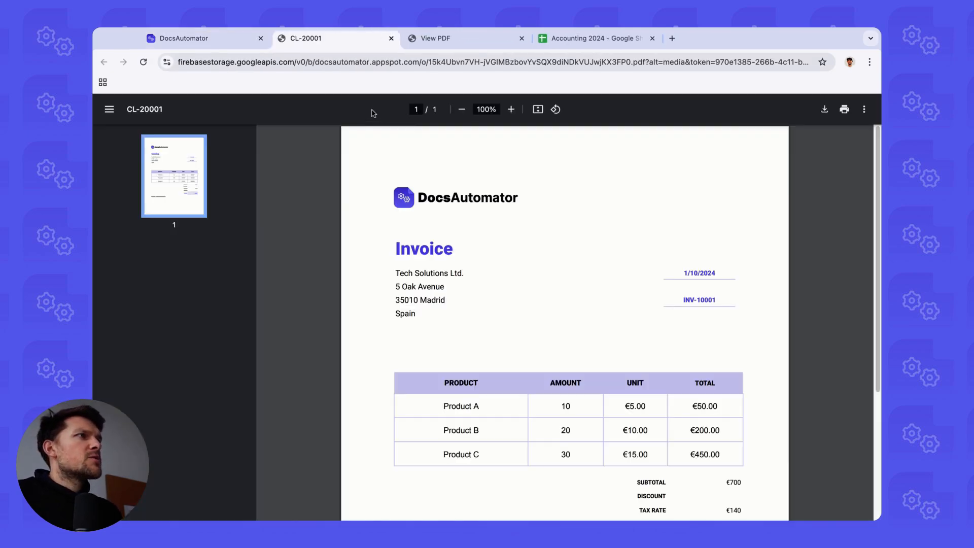
Compare the generated row 2 invoice PDF with the webhook's View PDF page and look through the invoice.
left_click(436, 38)
left_click(307, 41)
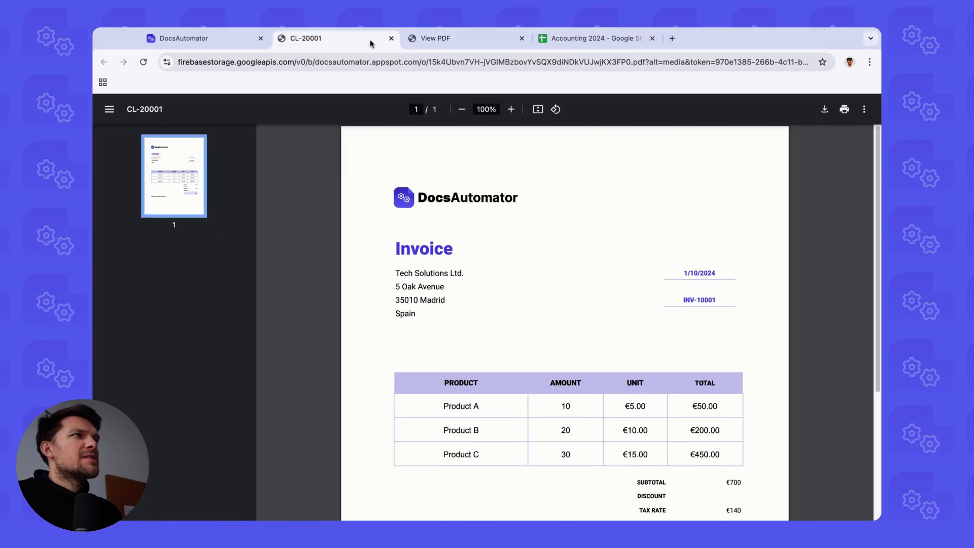
left_click(431, 39)
left_click(316, 43)
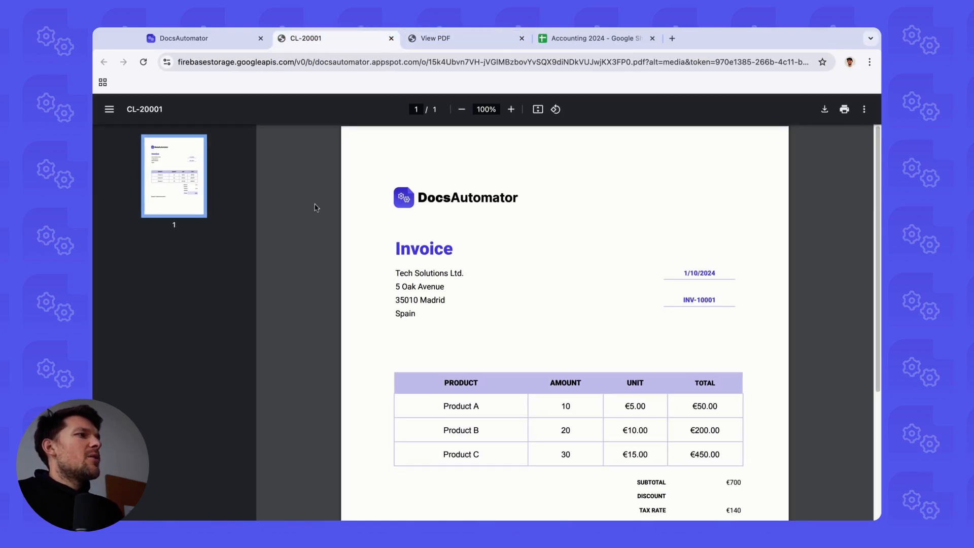
scroll(520, 257, "down", 4)
scroll(527, 254, "up", 4)
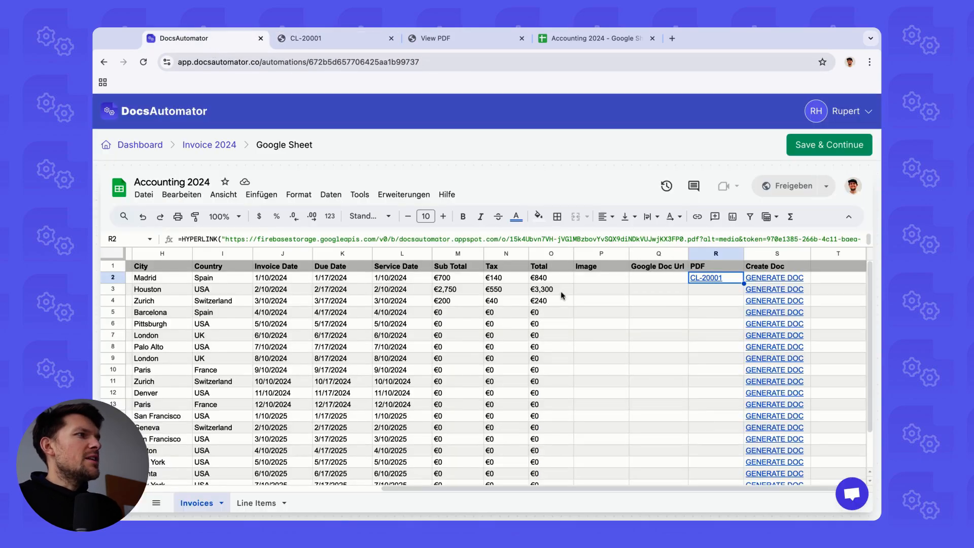
Generate the invoice document for row 10 by following its GENERATE DOC link, and return to the embedded spreadsheet.
left_click(680, 293)
left_click(765, 374)
left_click(690, 387)
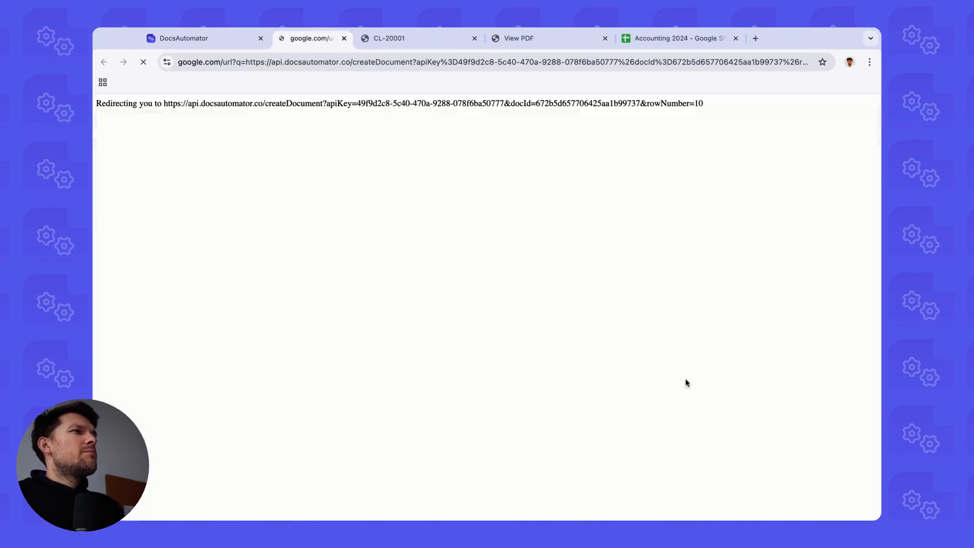
left_click(215, 38)
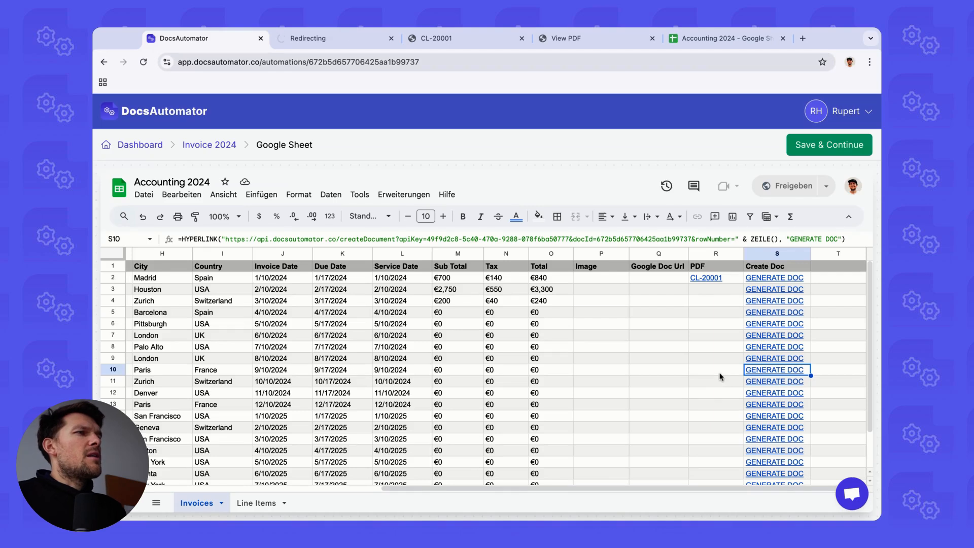
Open the PDF linked in row 10's PDF column, review the invoice, and close it to return to DocsAutomator.
left_click(113, 369)
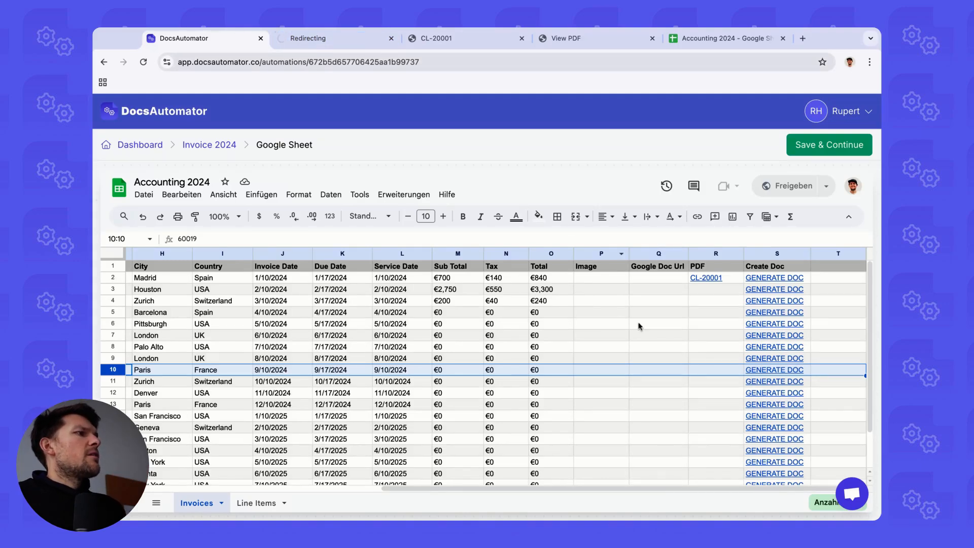
left_click(727, 373)
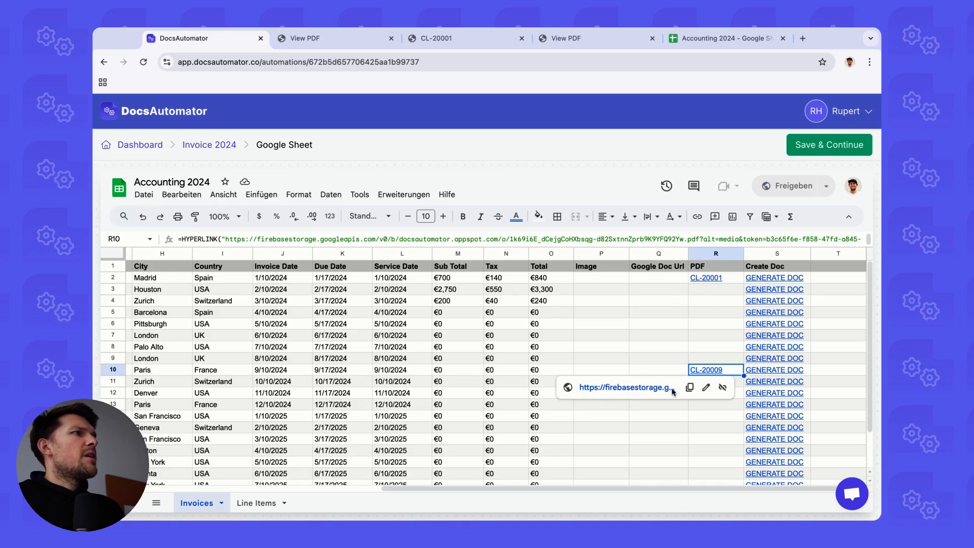
left_click(632, 390)
scroll(398, 252, "down", 2)
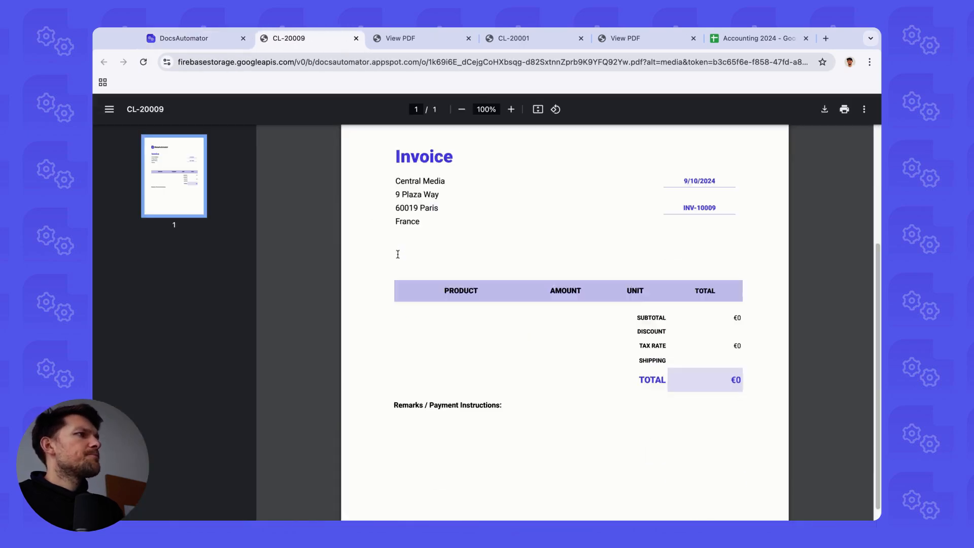
scroll(405, 230, "up", 2)
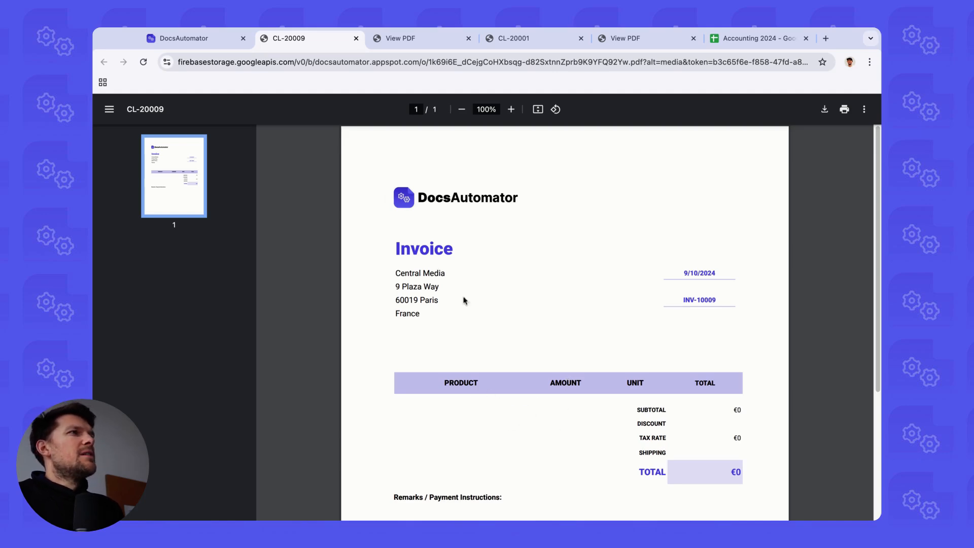
left_click(177, 38)
left_click(357, 38)
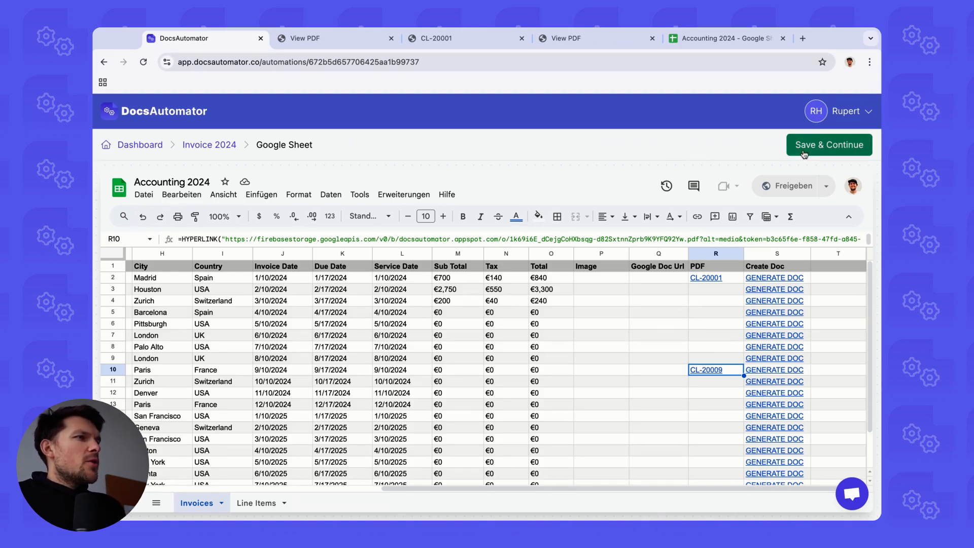
Save the Google Sheet screen and go to the PDF Expiration setting in the document generation options.
left_click(830, 145)
scroll(384, 339, "down", 6)
scroll(384, 338, "down", 15)
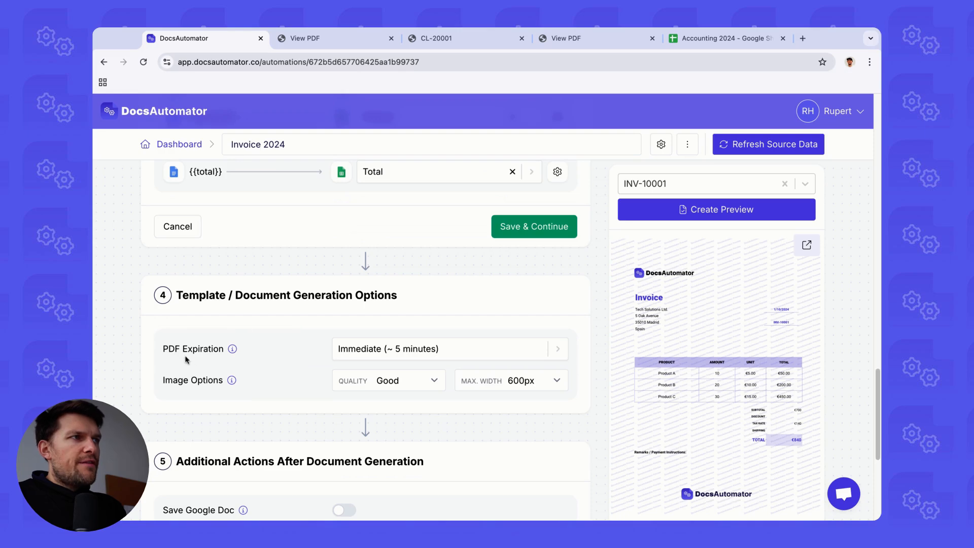
left_click_drag(163, 350, 214, 350)
left_click(216, 349)
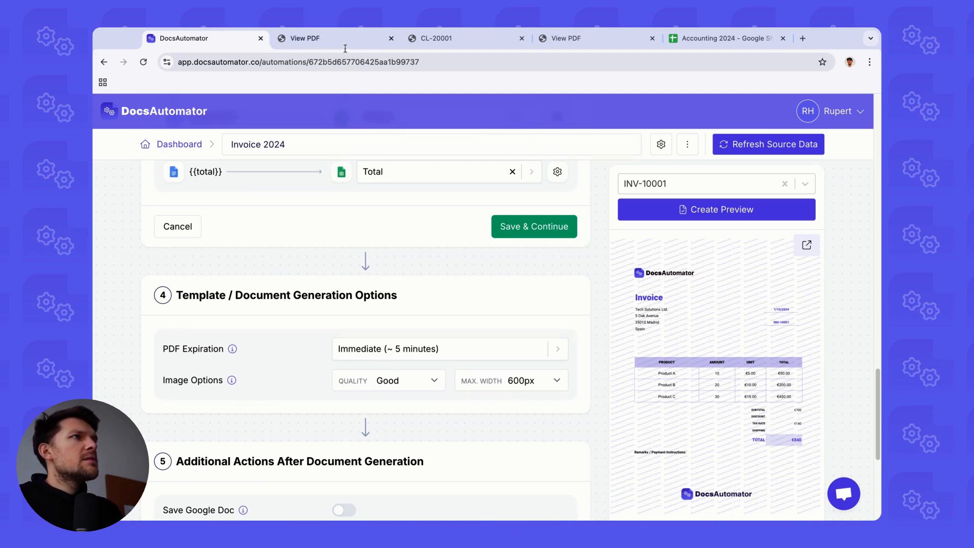
Look at the address of the row 10 invoice's View PDF page and return to the automation.
left_click(304, 38)
left_click(287, 65)
left_click(202, 38)
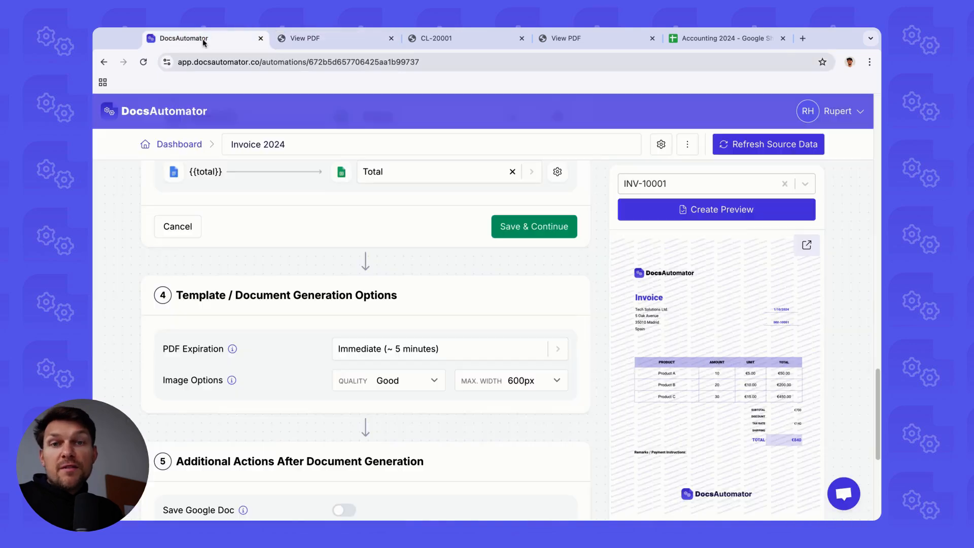
Set the PDF expiration to 1 year, and replace it with No expiration.
left_click(415, 349)
scroll(386, 406, "down", 4)
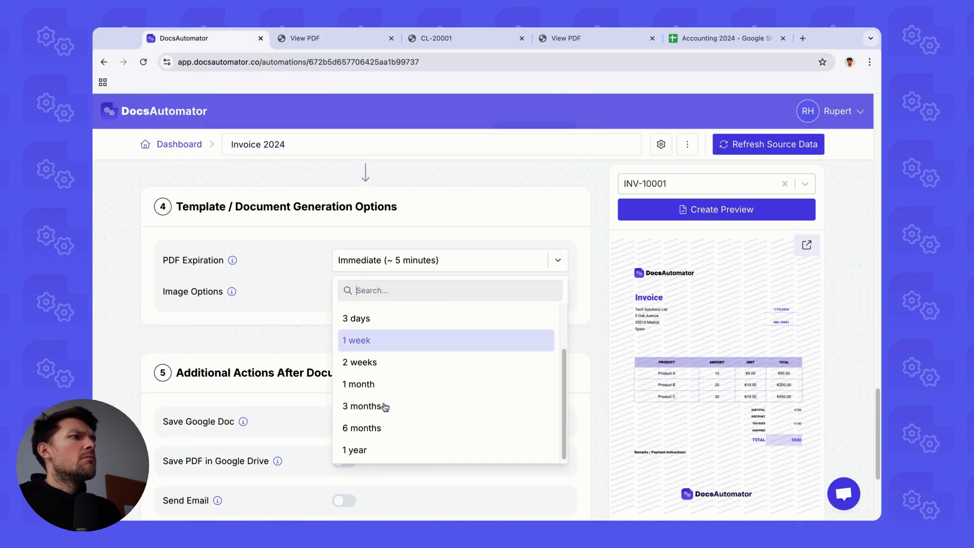
left_click(361, 450)
left_click(367, 259)
scroll(389, 336, "up", 2)
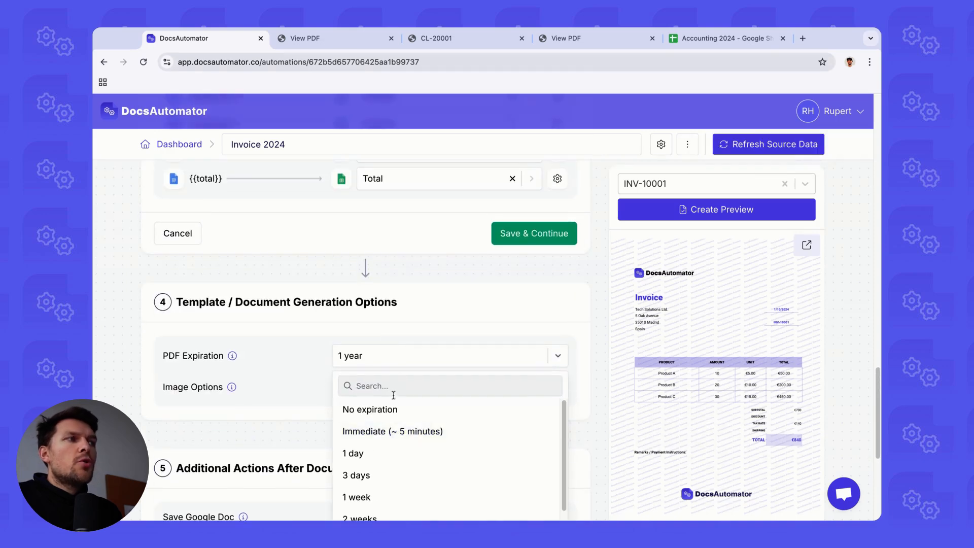
left_click(370, 409)
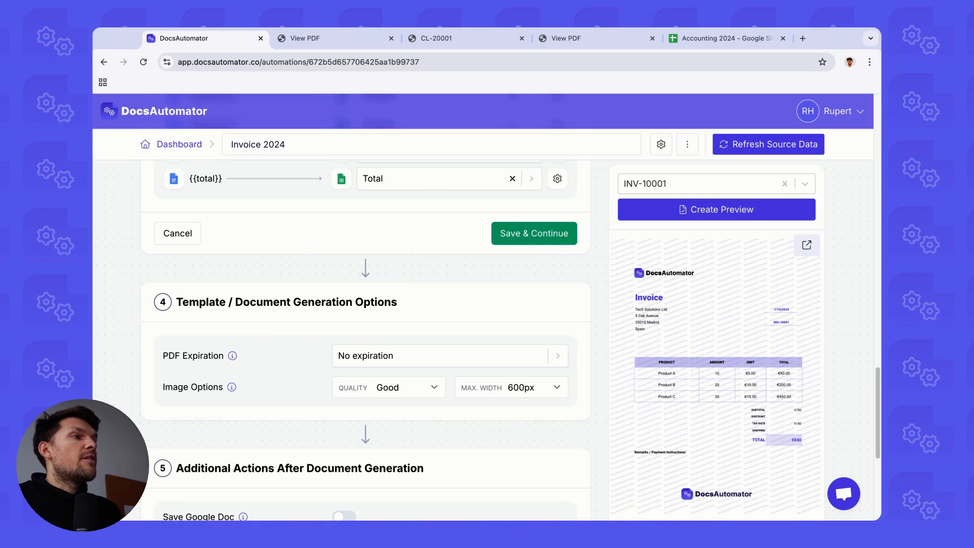
scroll(359, 332, "down", 1)
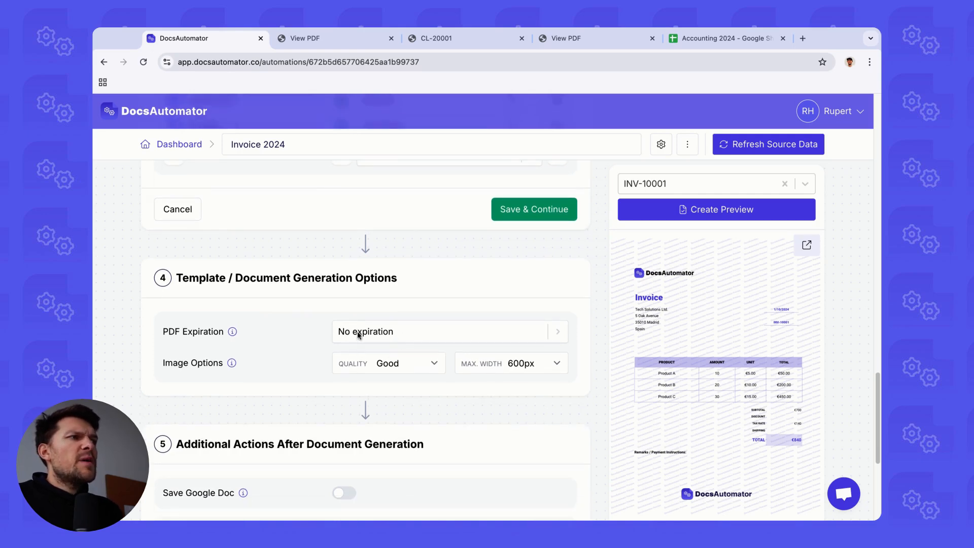
left_click(369, 335)
left_click(341, 316)
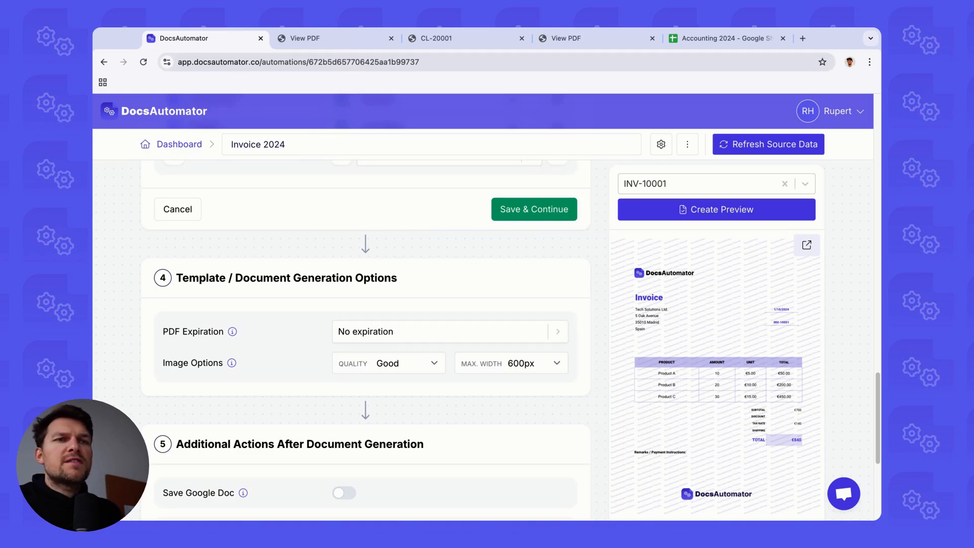
Set the PDF expiration to Immediate (~ 5 minutes) and glance at the View PDF page.
left_click(365, 332)
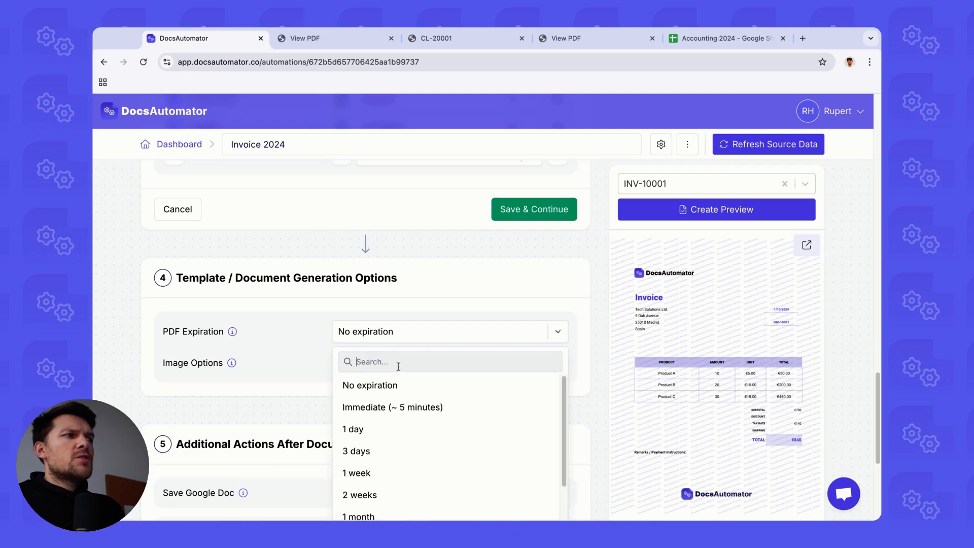
left_click(379, 407)
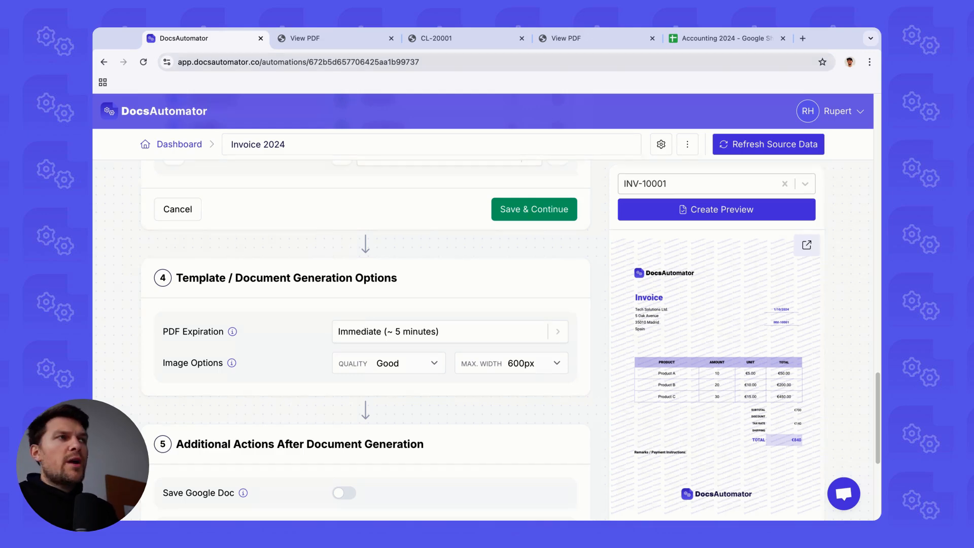
left_click(335, 38)
left_click(192, 39)
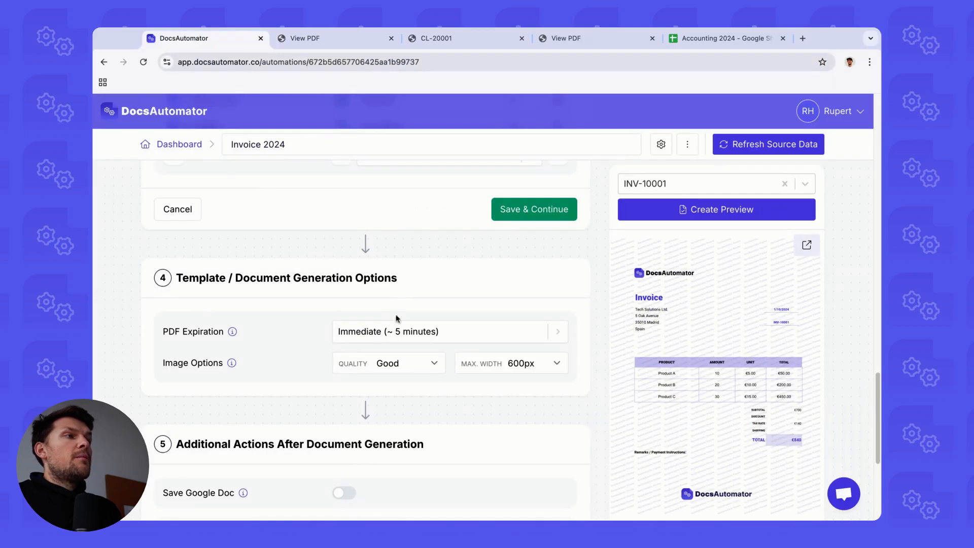
left_click(365, 332)
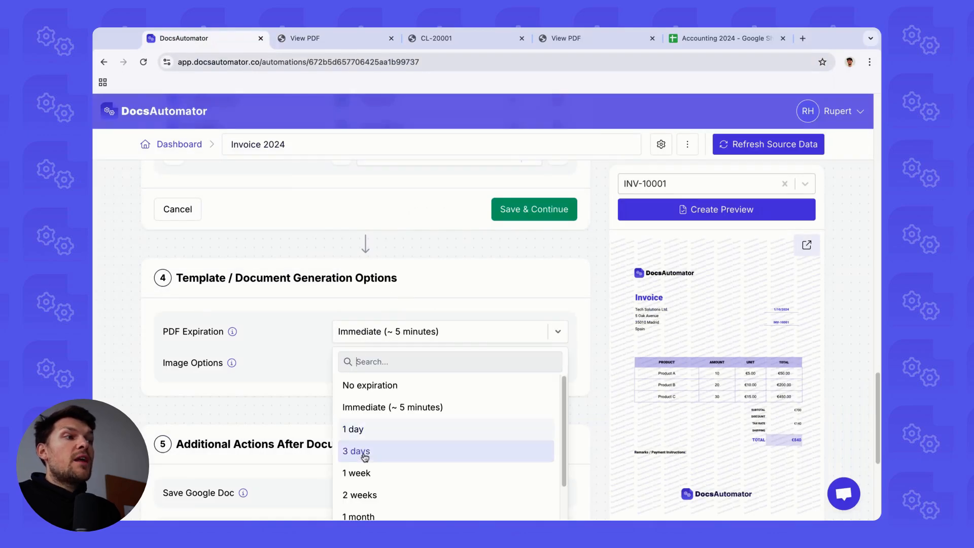
scroll(350, 482, "down", 3)
left_click(310, 348)
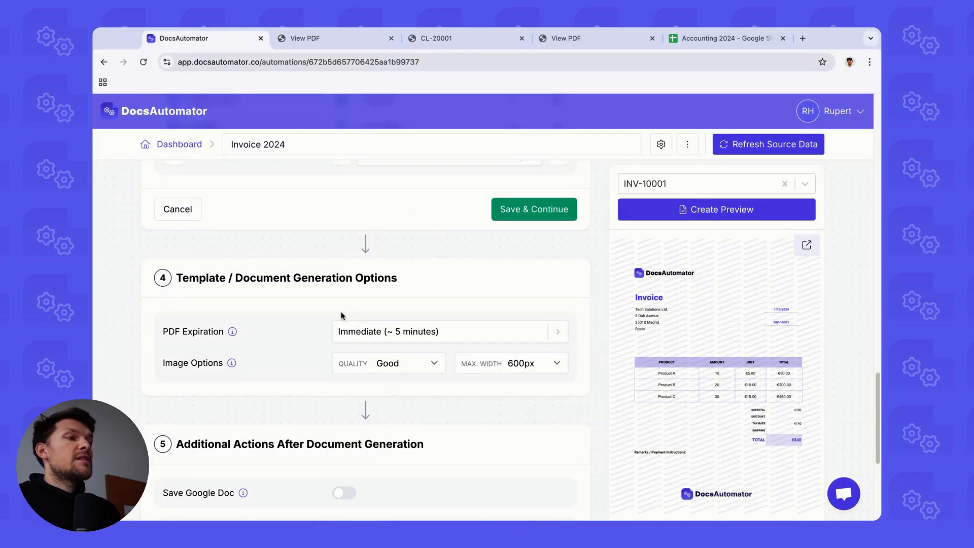
Look over the Apps Script option for document creation in Google Sheets and revisit the webhook's View PDF page.
scroll(341, 315, "down", 5)
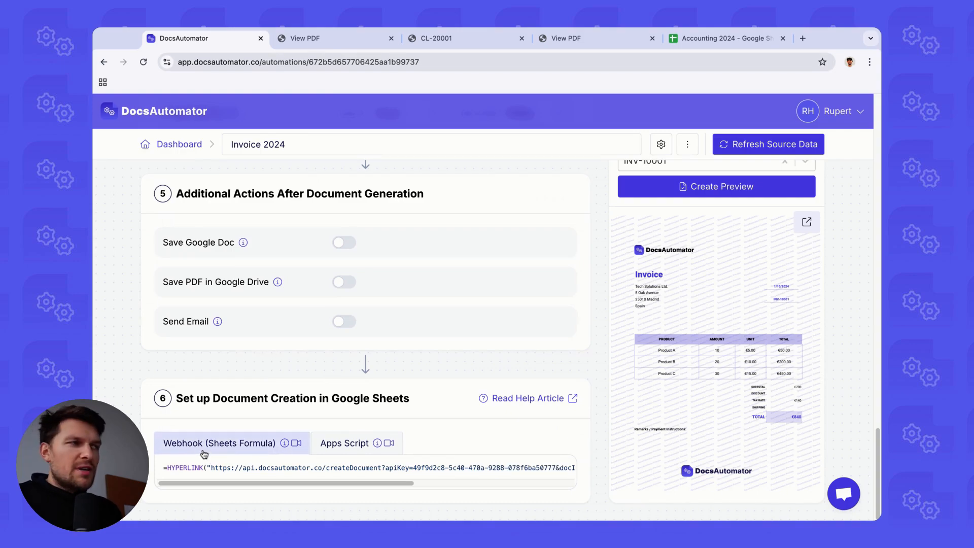
left_click(344, 442)
scroll(257, 247, "down", 4)
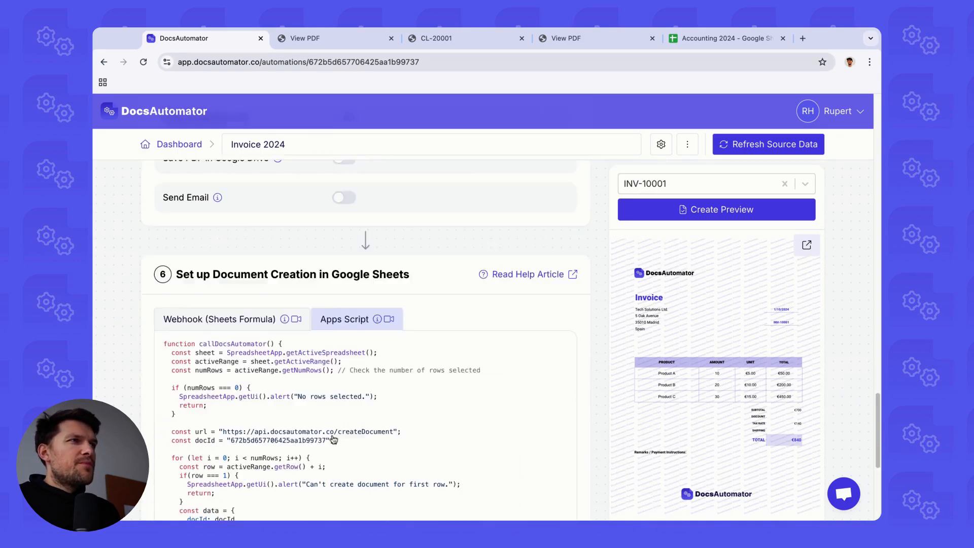
left_click(256, 245)
left_click(287, 33)
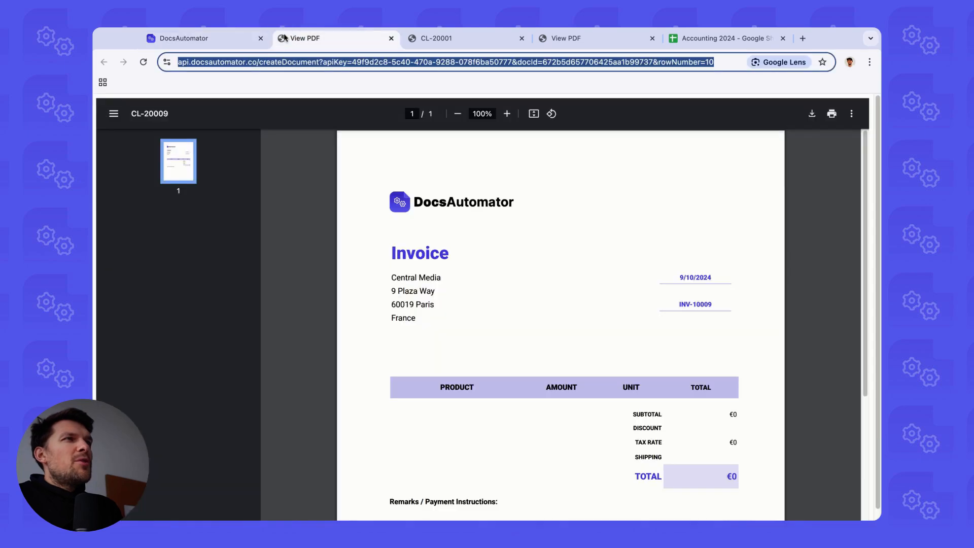
left_click(209, 38)
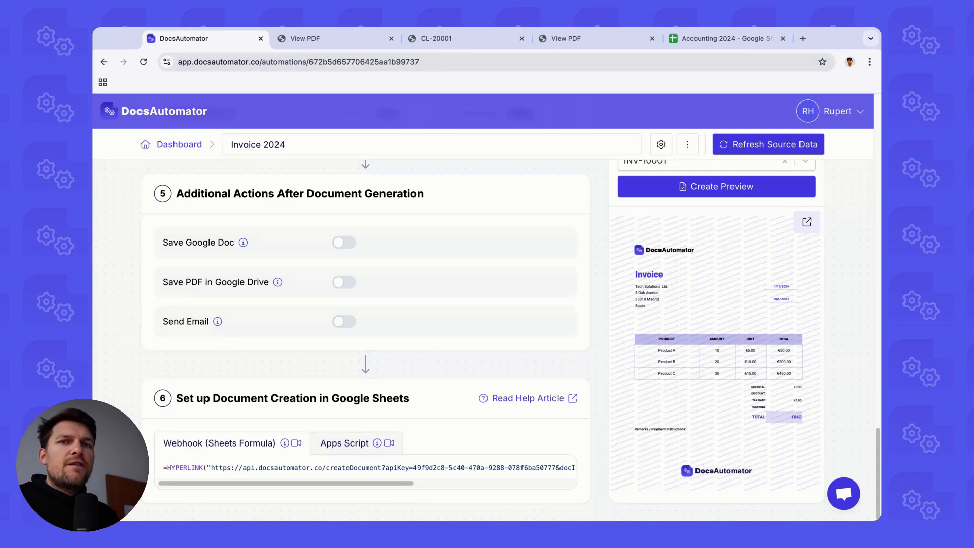
Copy the Apps Script code from the Set up Document Creation in Google Sheets section.
left_click(345, 443)
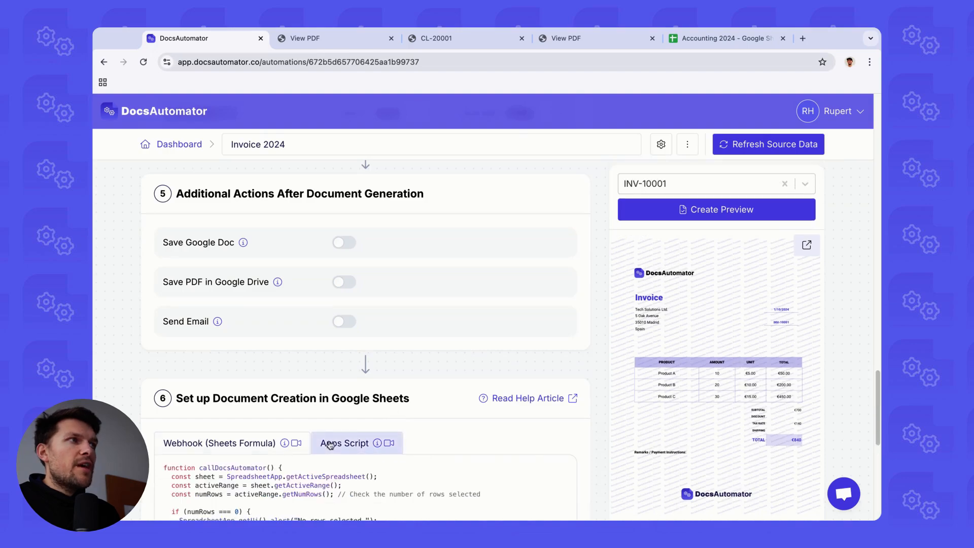
scroll(341, 408, "down", 3)
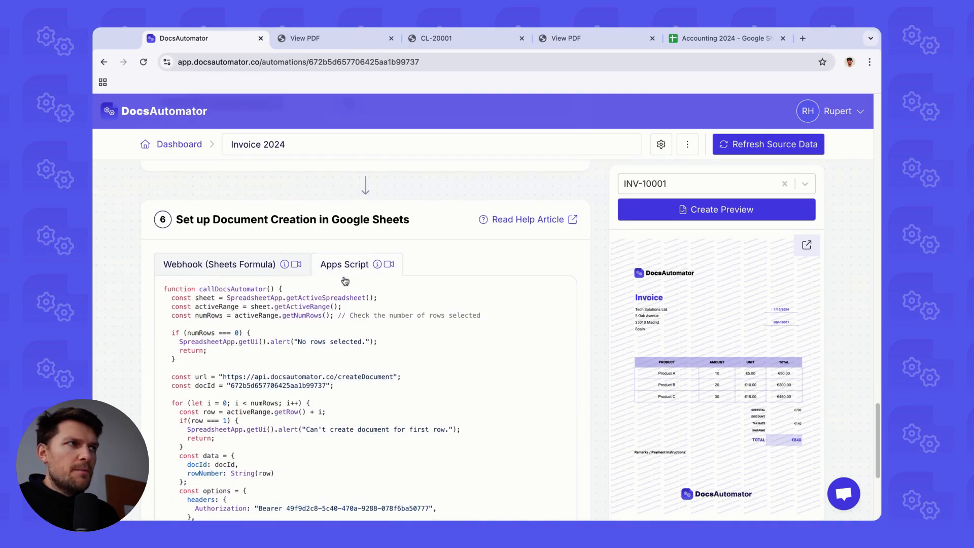
scroll(347, 324, "down", 5)
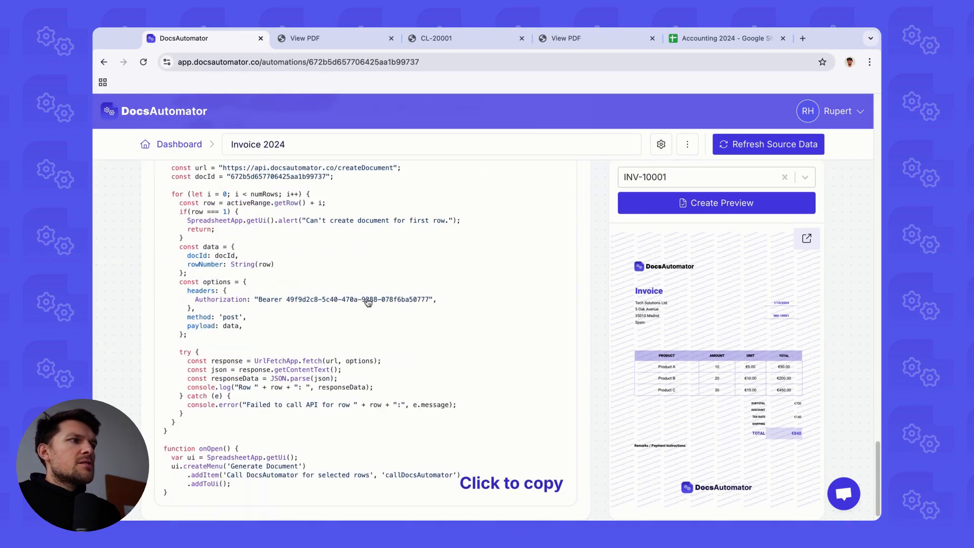
left_click(369, 303)
scroll(346, 263, "up", 5)
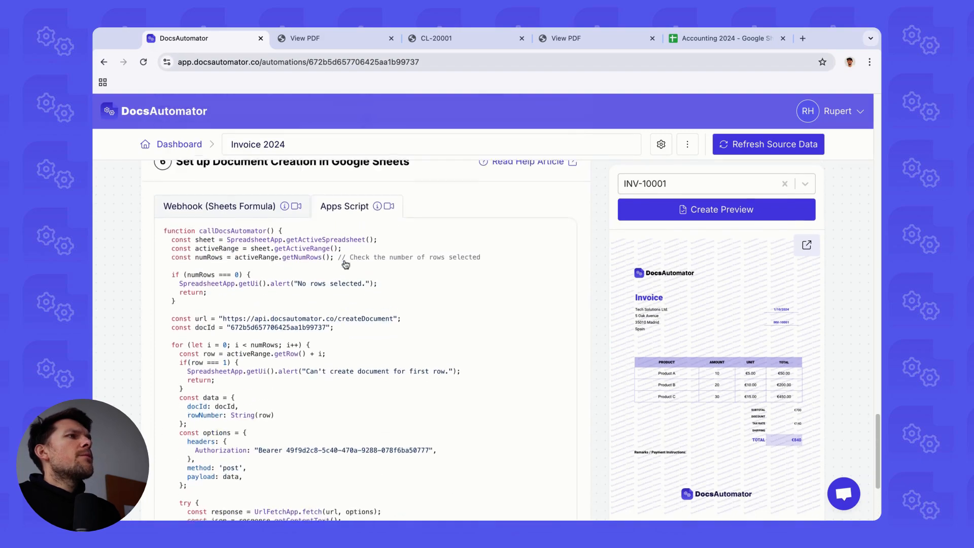
Close the CL-20001 and both View PDF tabs, check the Accounting 2024 sheet, and return to the Invoice 2024 automation.
left_click(391, 39)
left_click(392, 38)
left_click(386, 42)
left_click(391, 38)
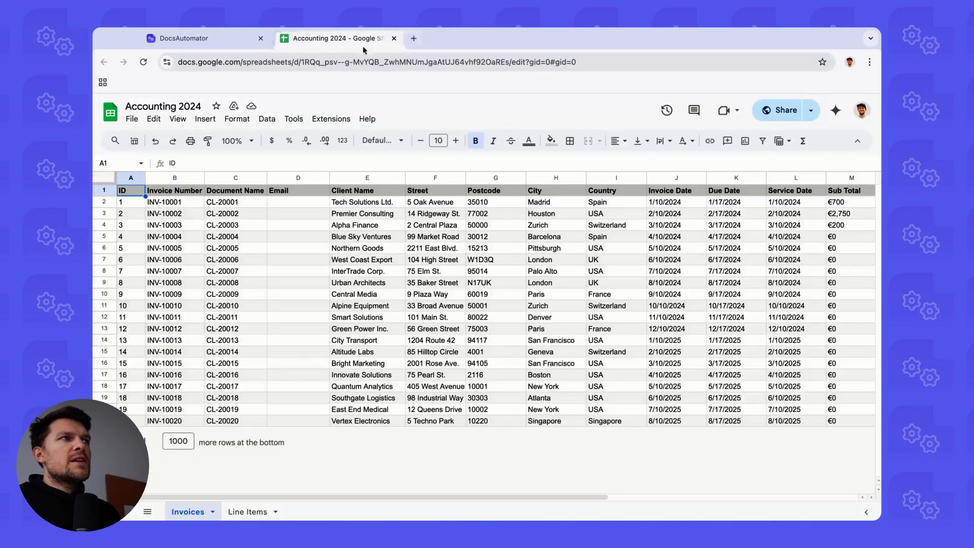
left_click(255, 40)
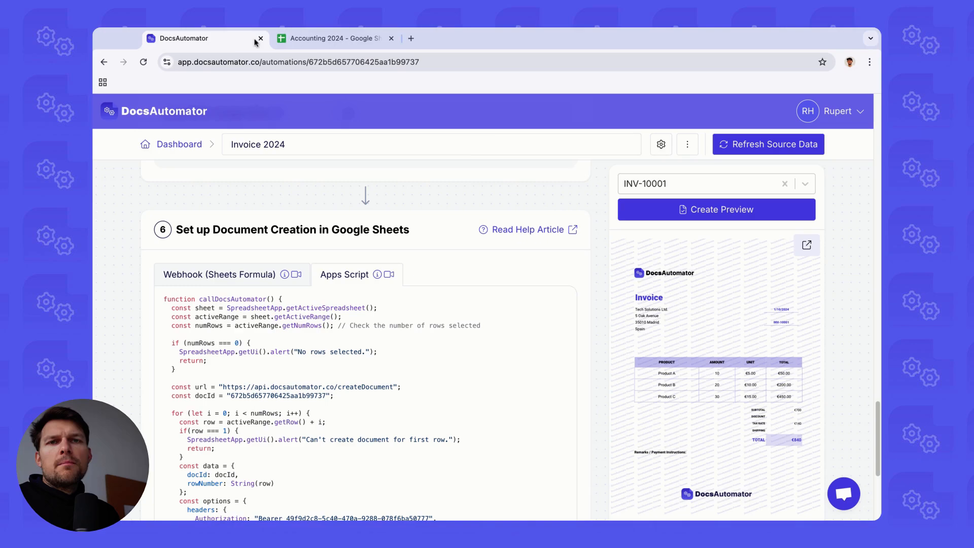
left_click(330, 39)
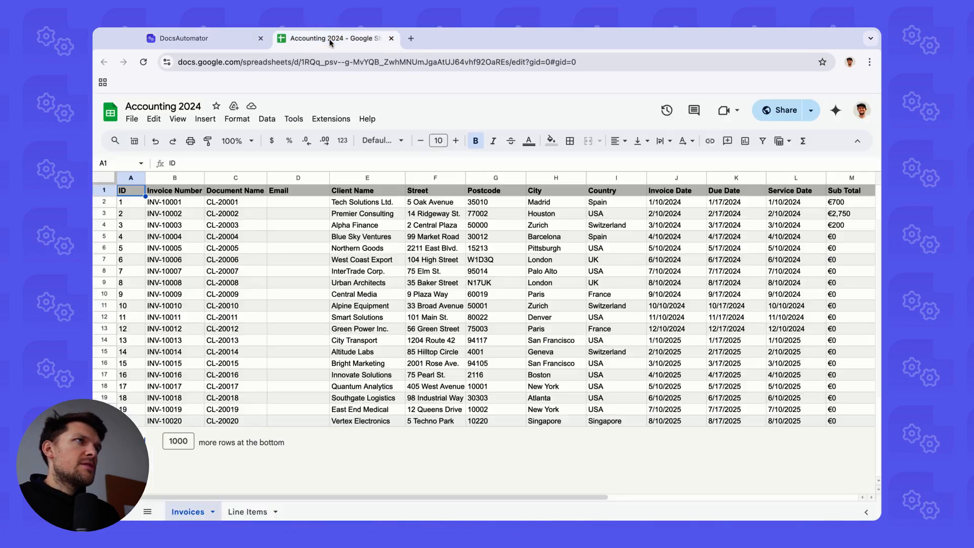
left_click(235, 43)
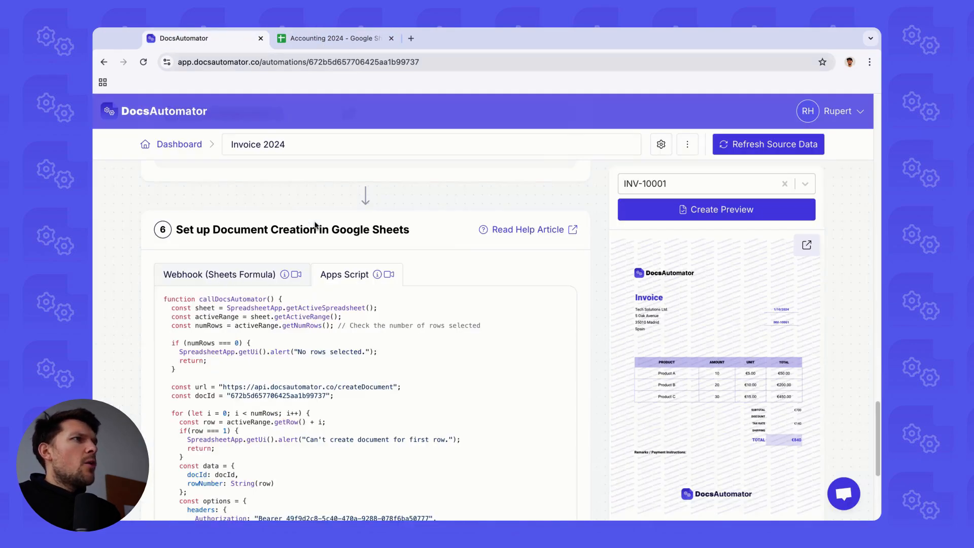
Cancel editing of the Map your Google Sheets Data section in the Invoice 2024 automation.
scroll(371, 261, "up", 9)
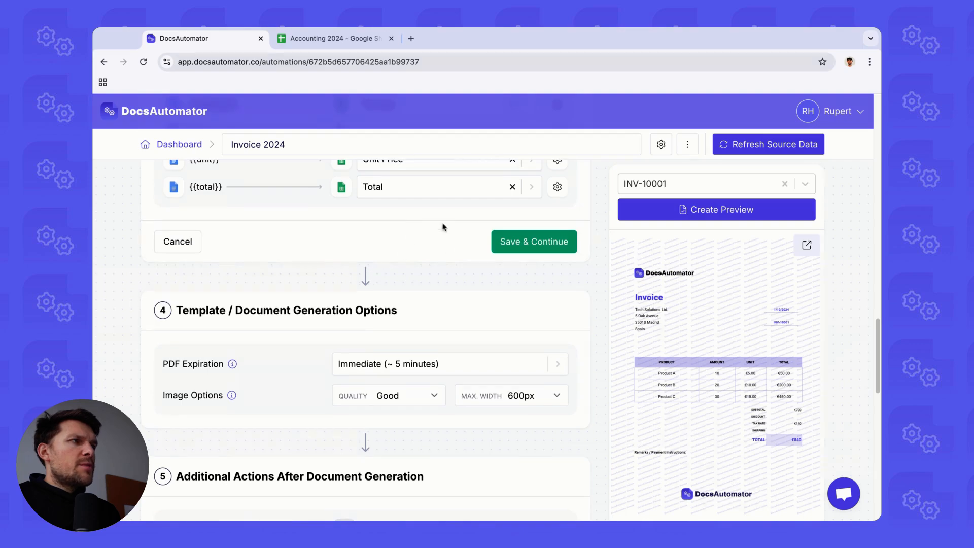
scroll(442, 224, "up", 8)
scroll(425, 211, "down", 4)
left_click(178, 451)
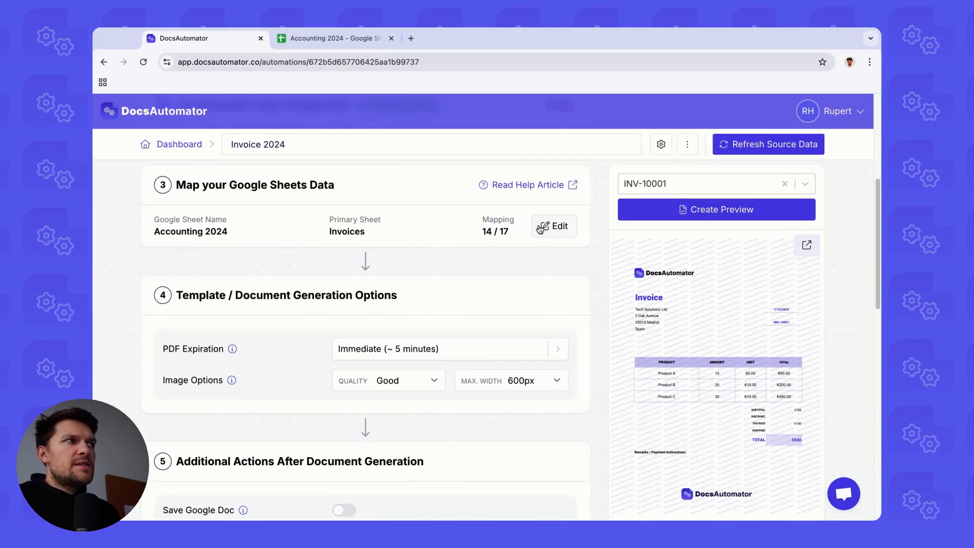
Switch to the Accounting 2024 spreadsheet and open its attached Apps Script project.
left_click(325, 38)
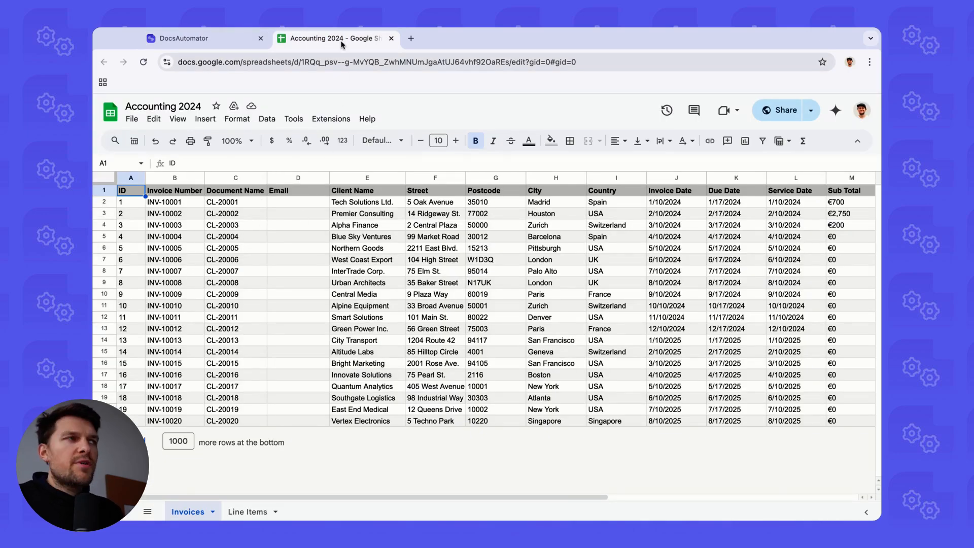
left_click(327, 119)
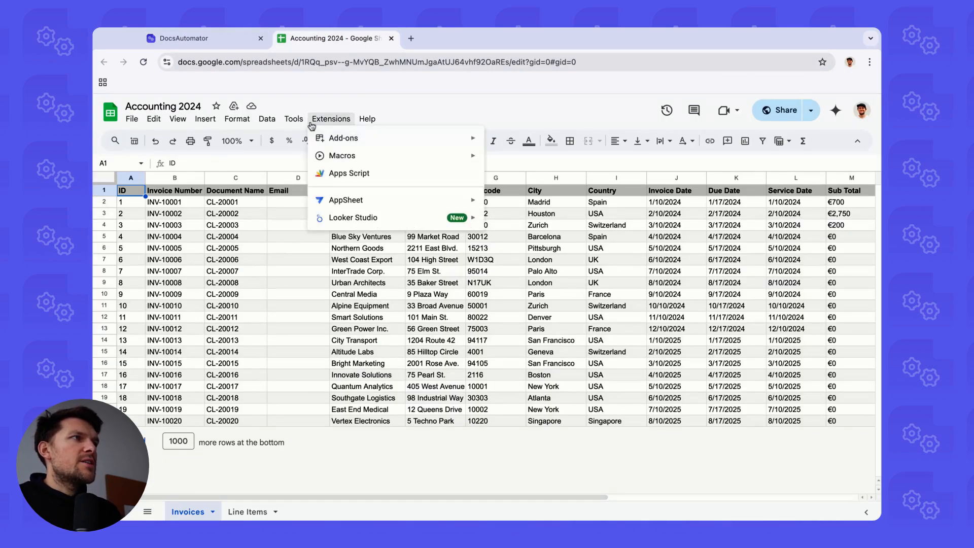
left_click(348, 182)
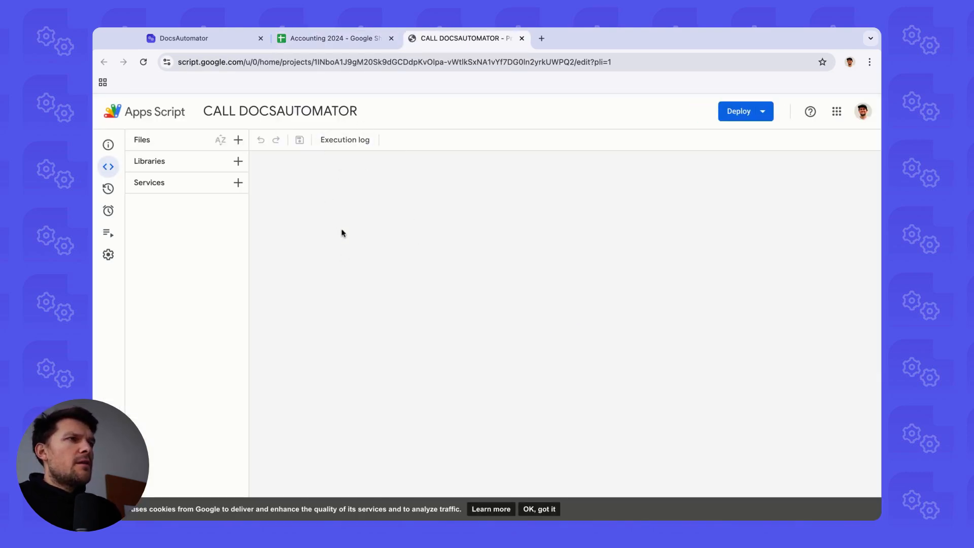
left_click(402, 218)
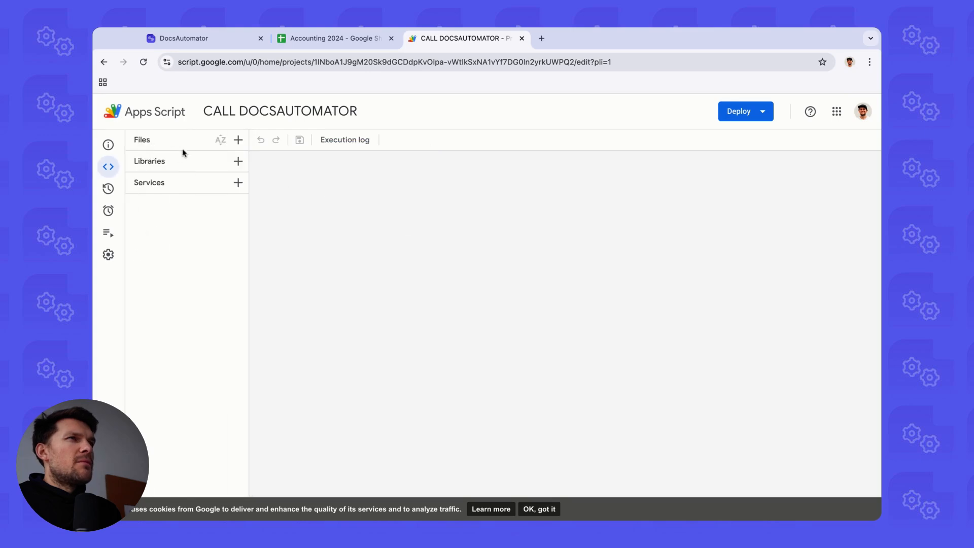
left_click(295, 120)
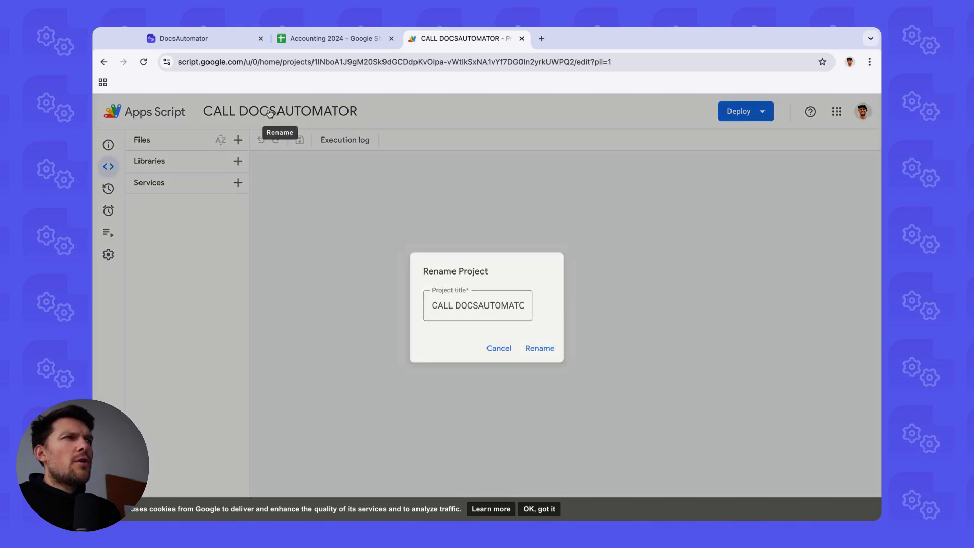
key("Escape")
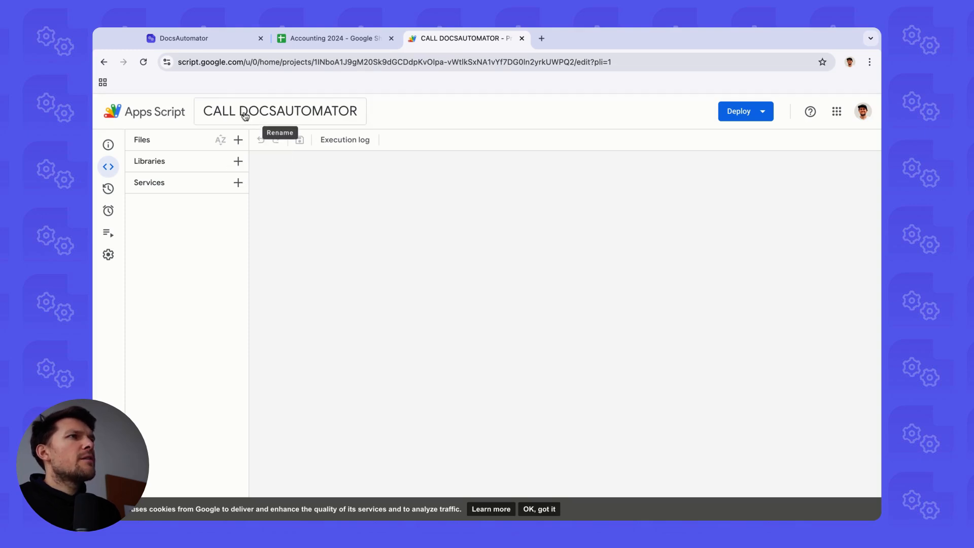
Add a new script file named Code to the CALL DOCSAUTOMATOR project.
left_click(238, 140)
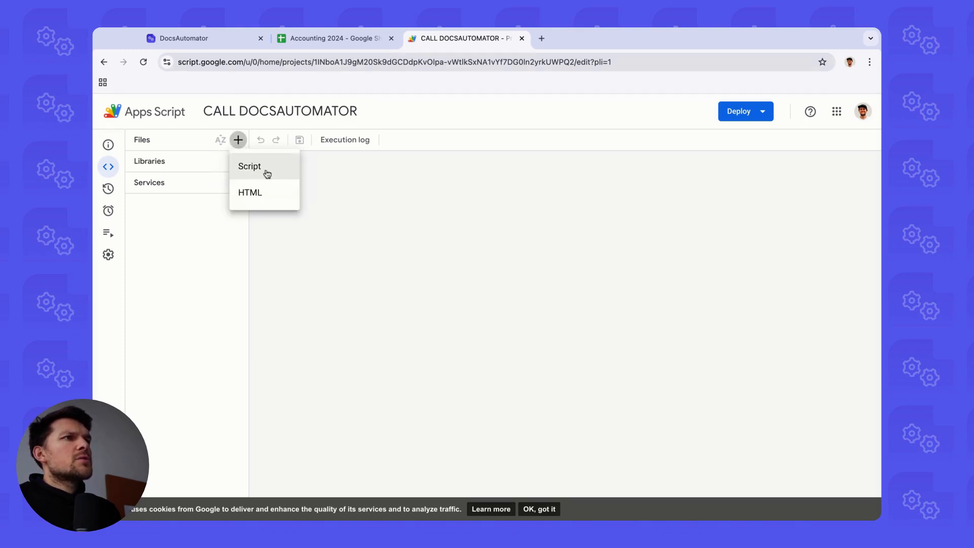
left_click(268, 174)
type("Cod")
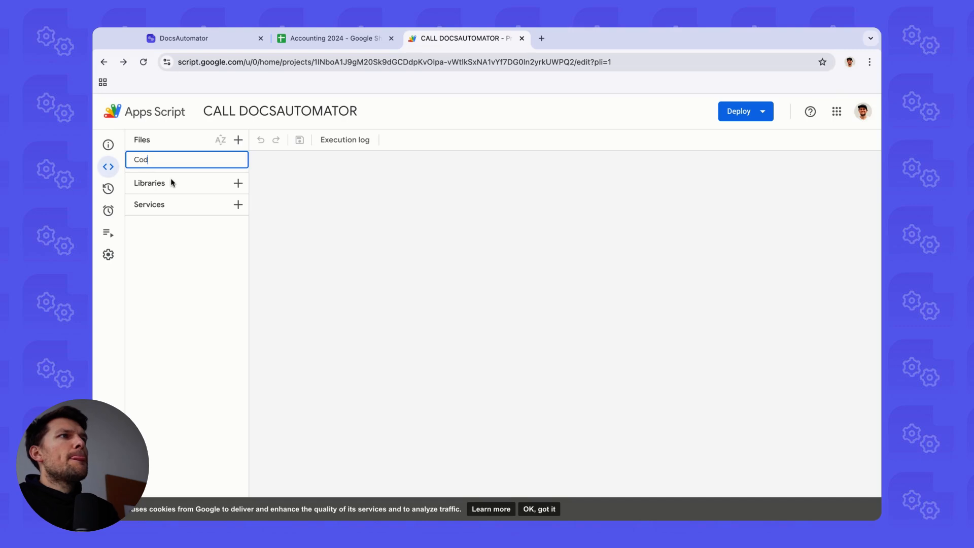
type("e")
key("Return")
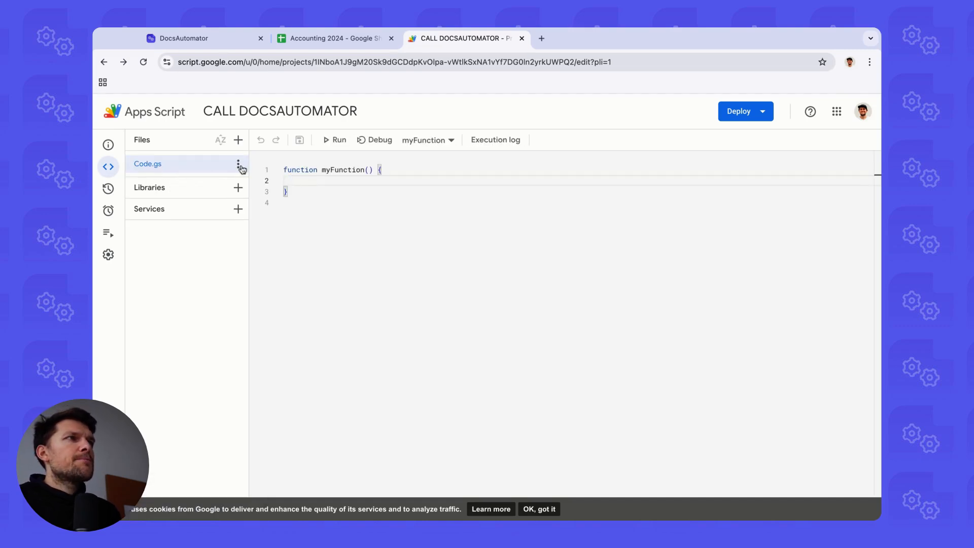
Rename the new script file to code, with a lowercase c.
left_click(238, 164)
left_click(175, 166)
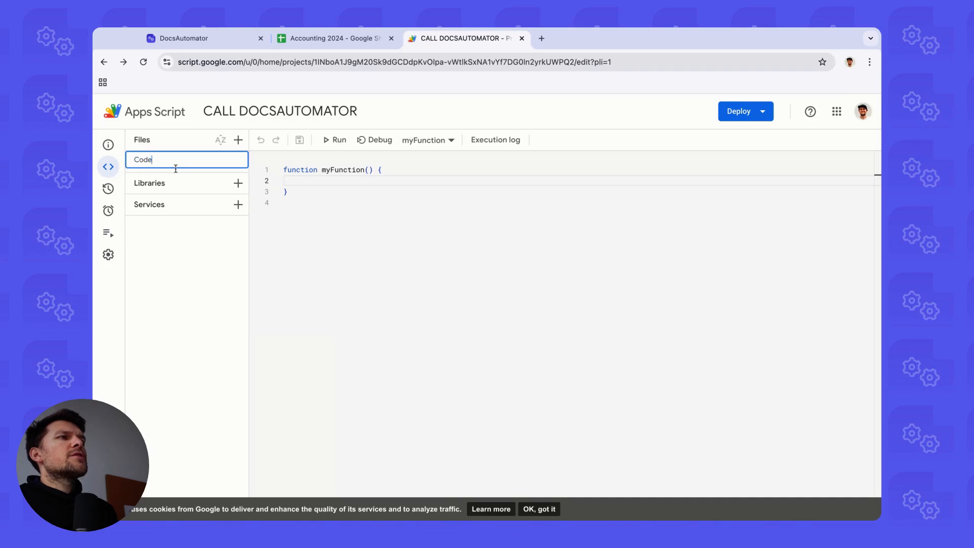
key("Left")
key("Left")
key("BackSpace")
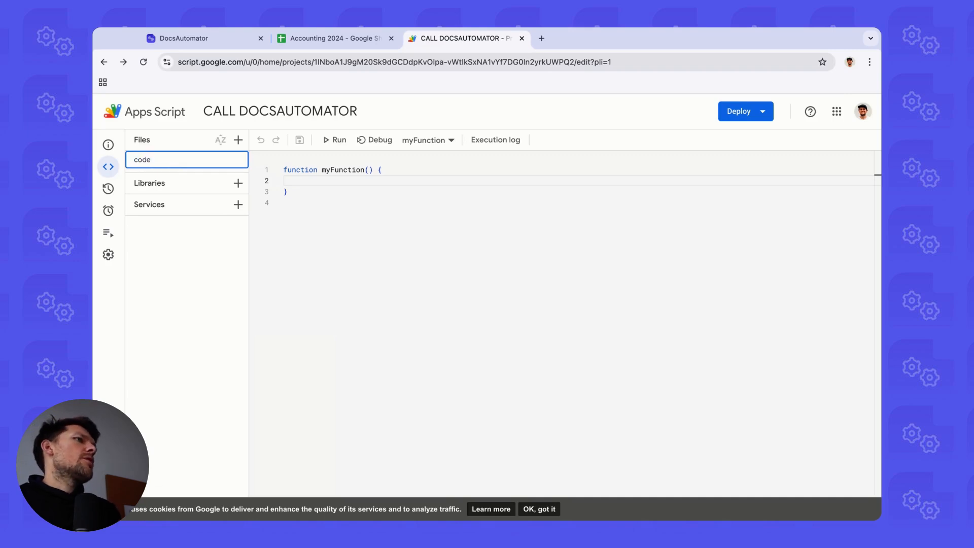
type("c")
key("Return")
Replace the default function in code.gs with the copied DocsAutomator script, including its API key, and save the file.
left_click(304, 204)
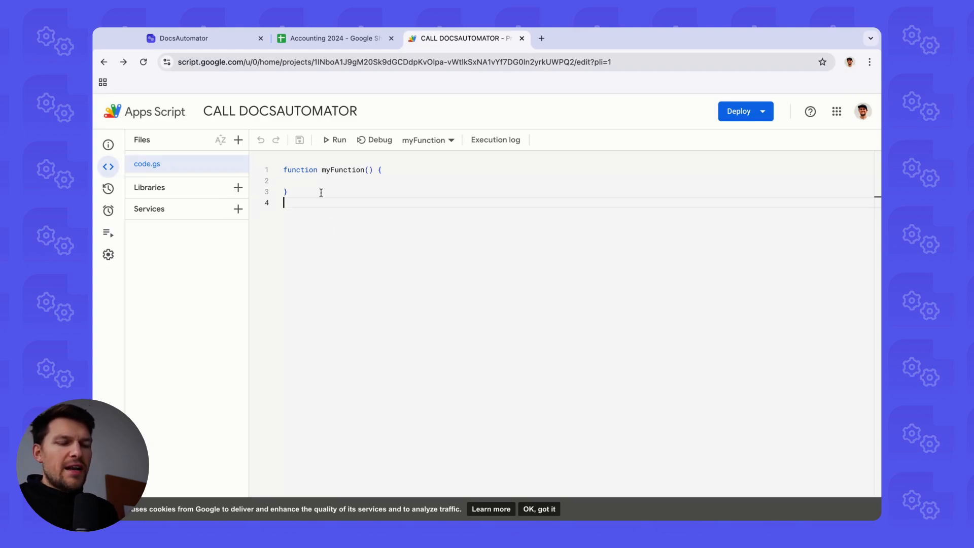
key("ctrl+a")
key("ctrl+v")
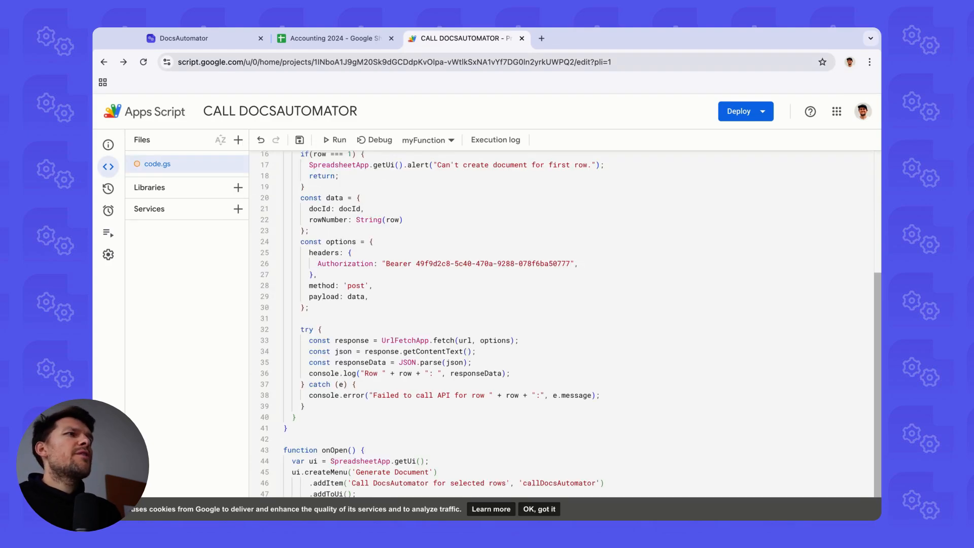
scroll(328, 207, "up", 5)
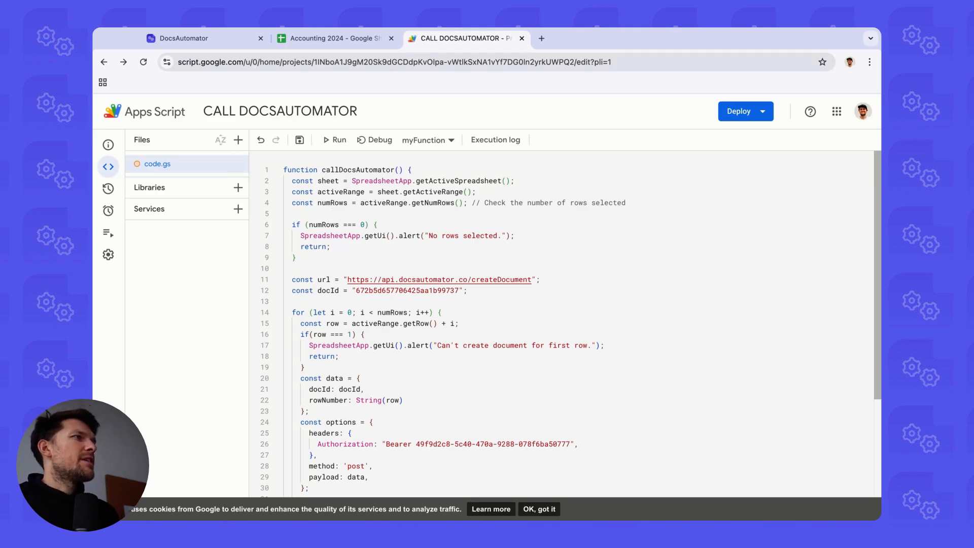
left_click(400, 217)
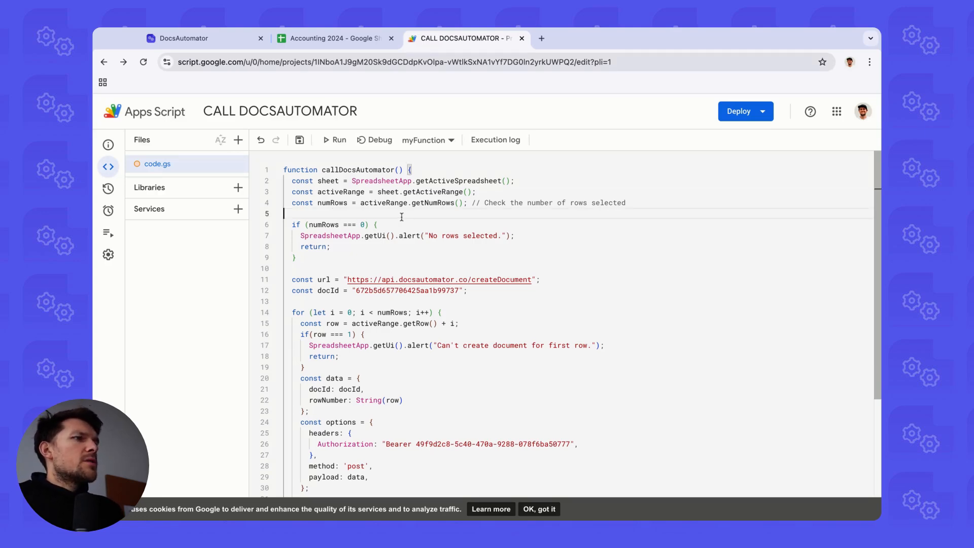
key("ctrl+s")
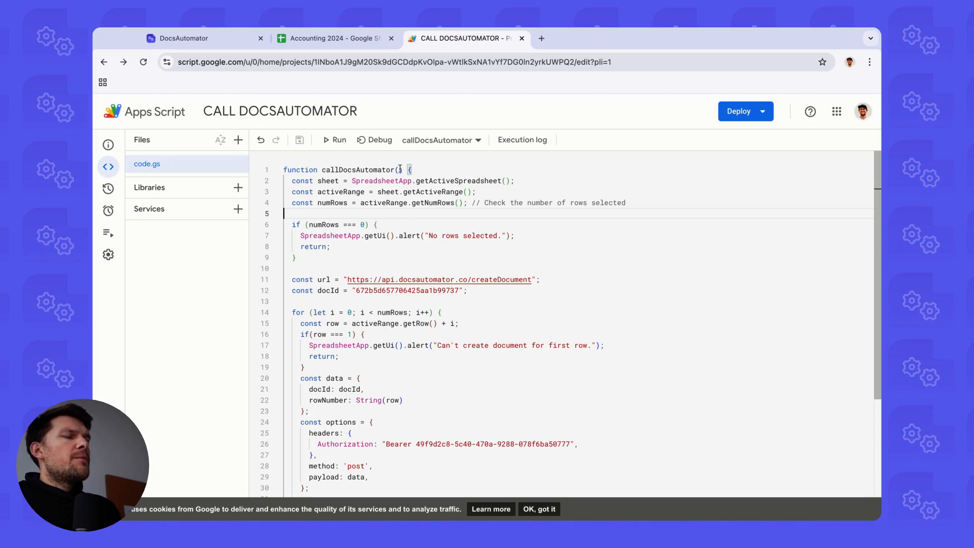
Return to the Accounting 2024 spreadsheet and reload it to apply the script.
scroll(381, 206, "down", 2)
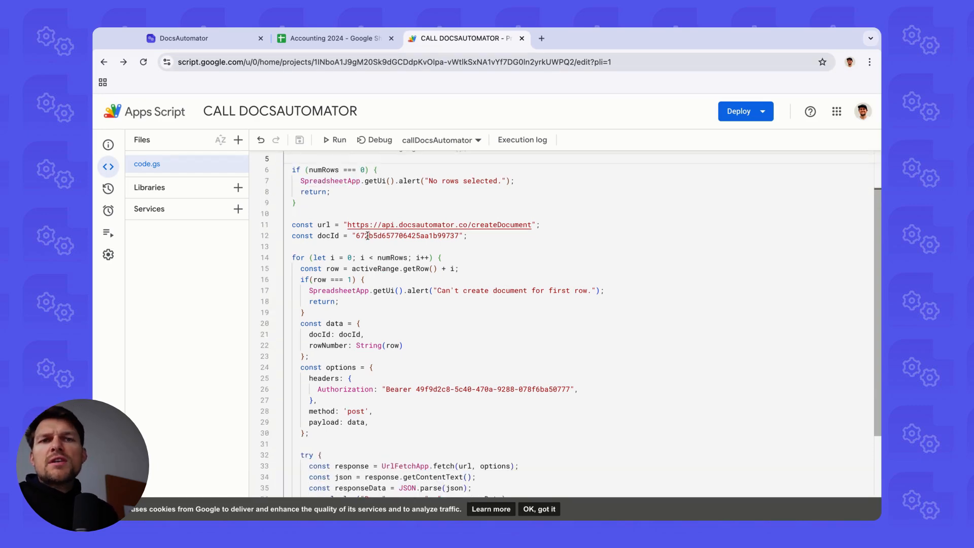
left_click(339, 44)
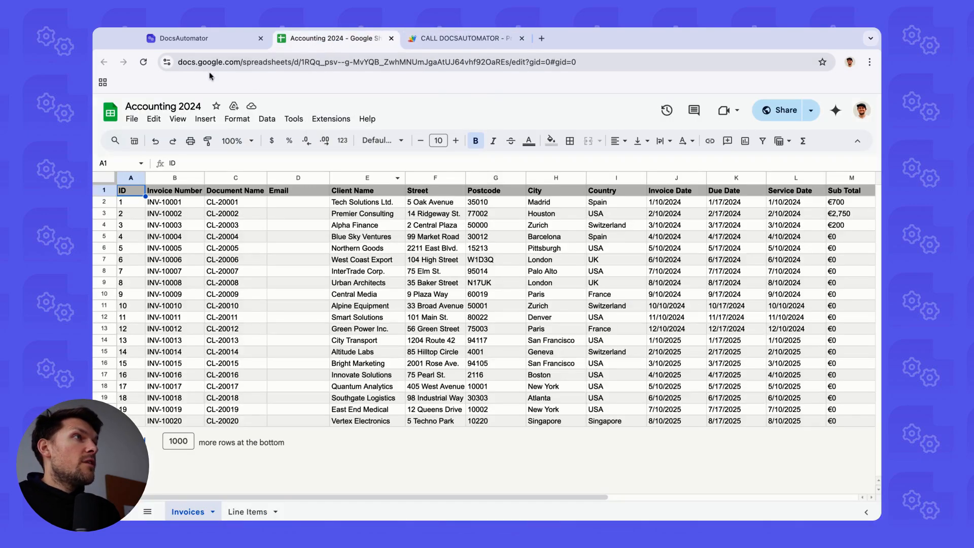
left_click(143, 62)
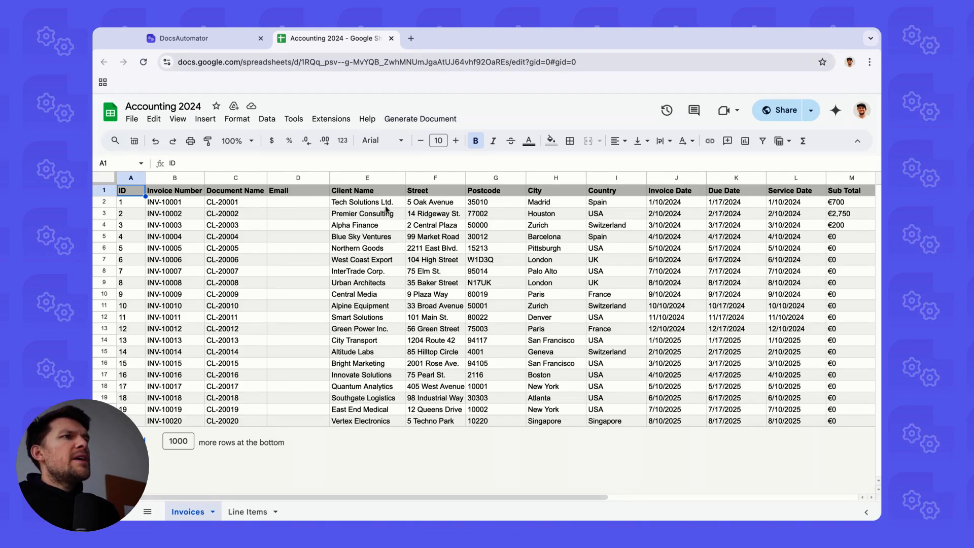
Select the INV-10002 row in the Invoices sheet, authorize the script, and run Call DocsAutomator for selected rows.
left_click(104, 202)
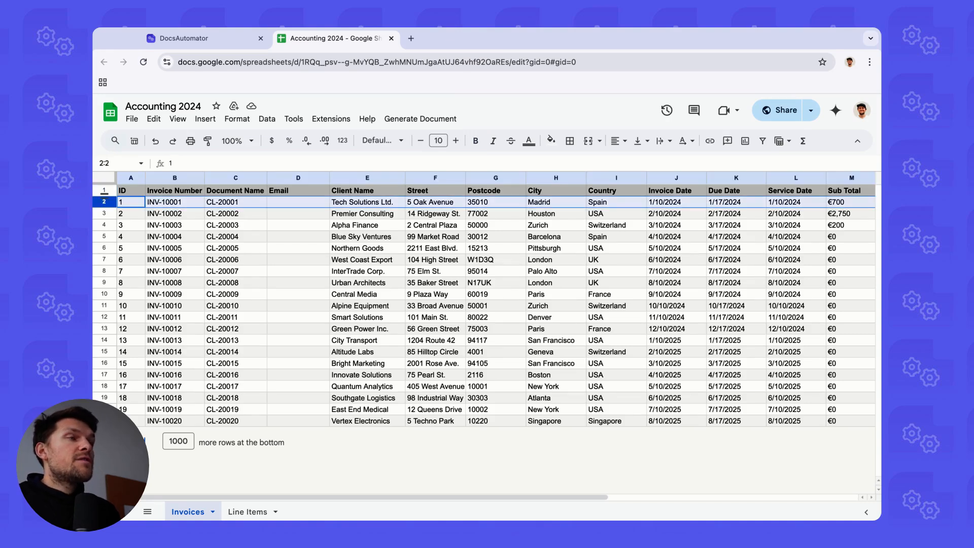
left_click(131, 225)
left_click(131, 216)
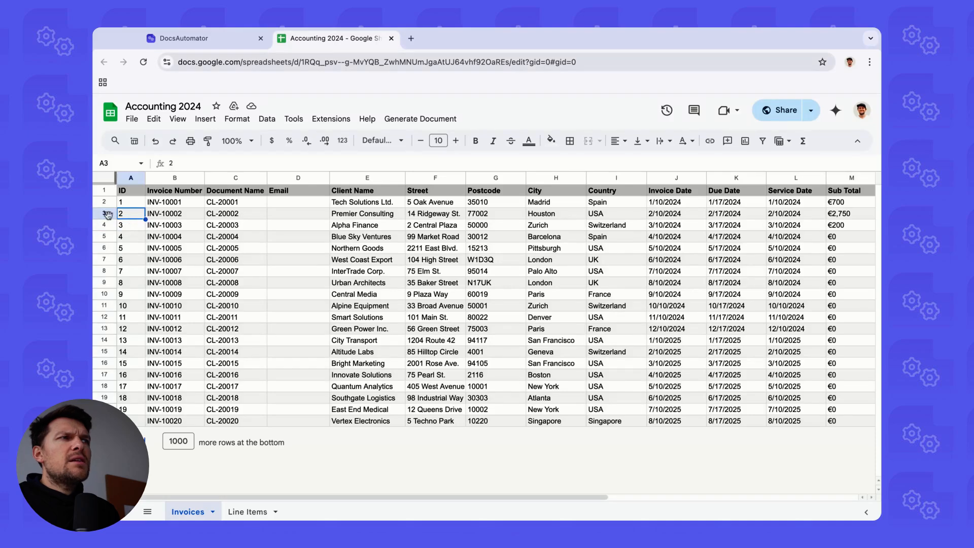
left_click(130, 225)
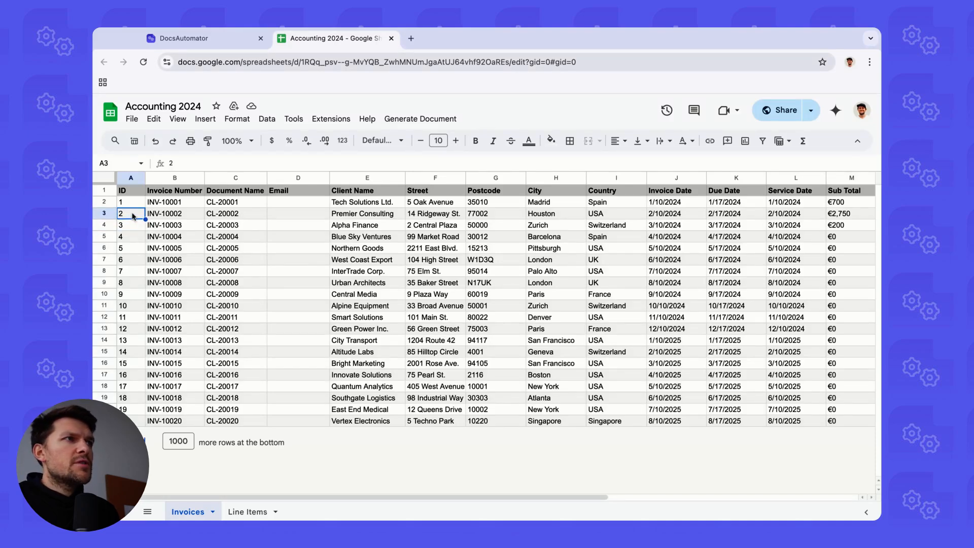
left_click(104, 213)
scroll(242, 220, "right", 7)
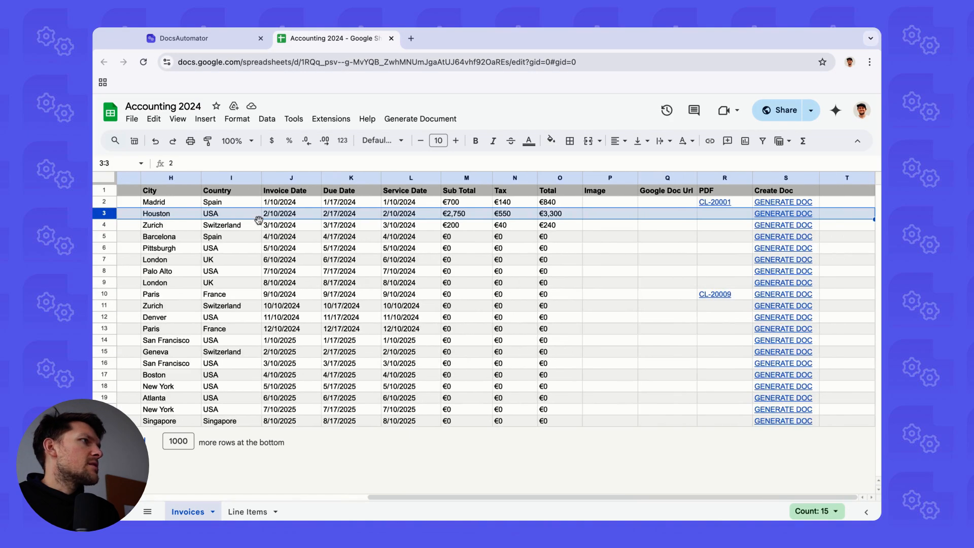
left_click(408, 120)
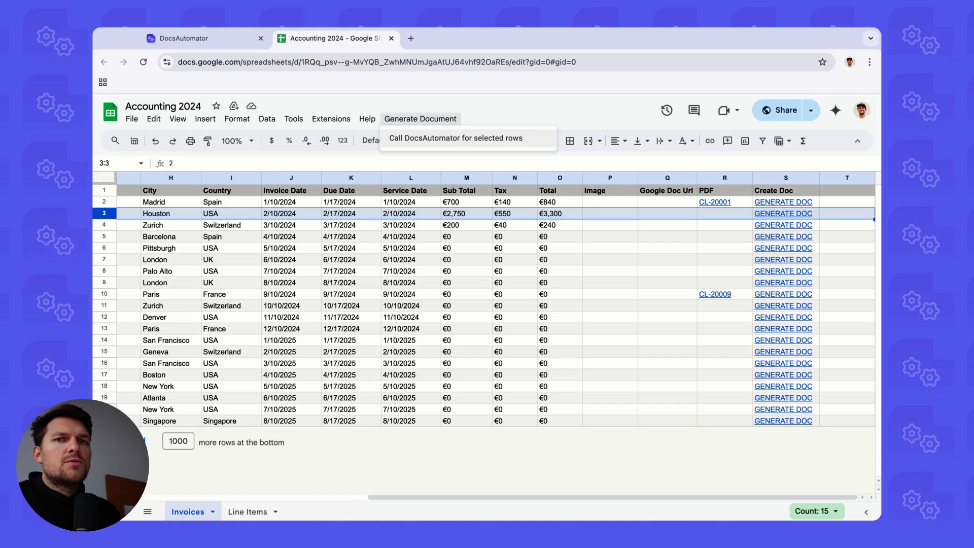
left_click(439, 142)
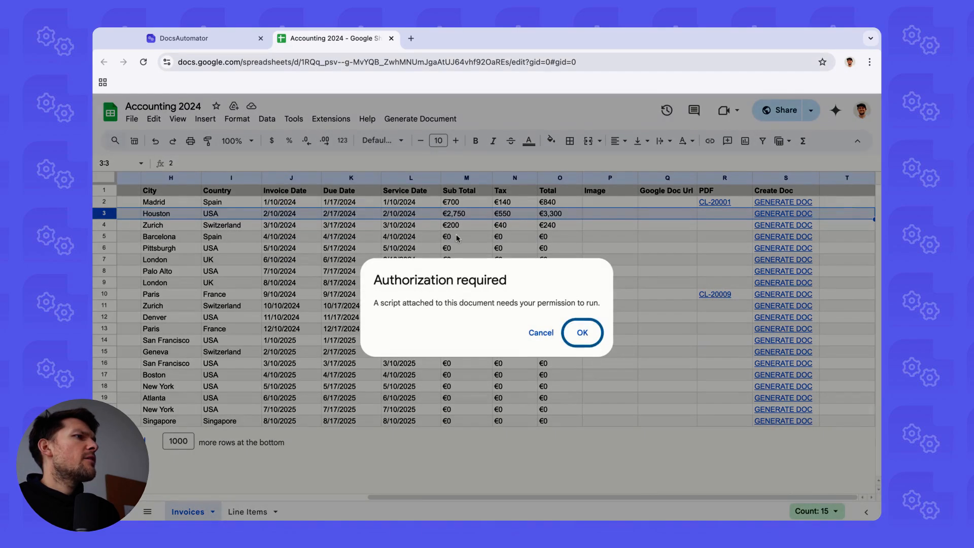
left_click(588, 340)
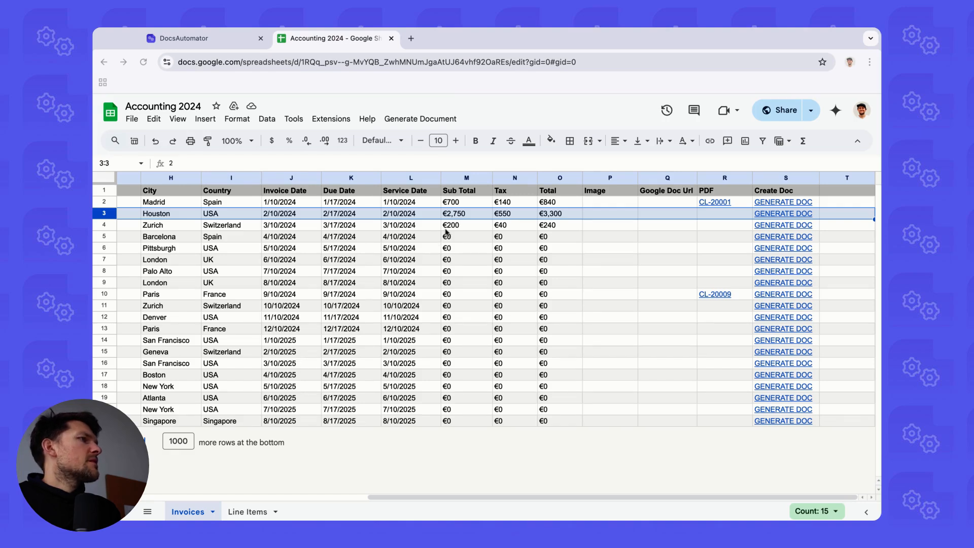
left_click(425, 120)
left_click(432, 140)
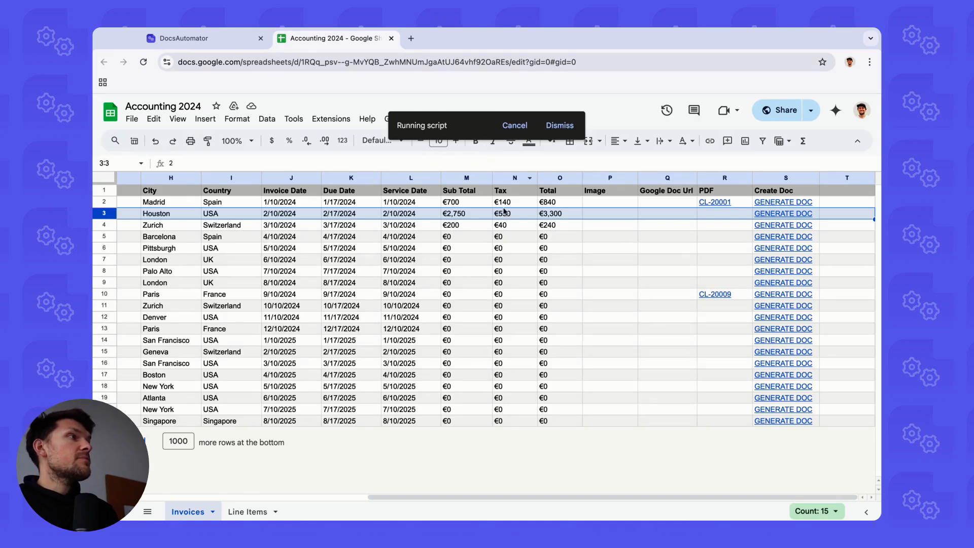
Open the CL-20002 PDF link, review the invoice's client details, line items and totals, and close the PDF.
left_click(712, 217)
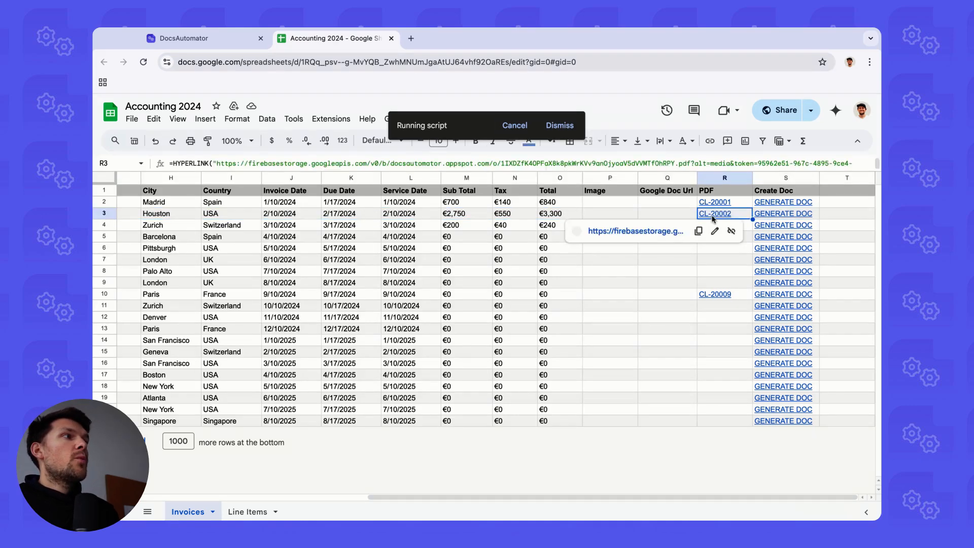
left_click(657, 235)
scroll(452, 334, "down", 3)
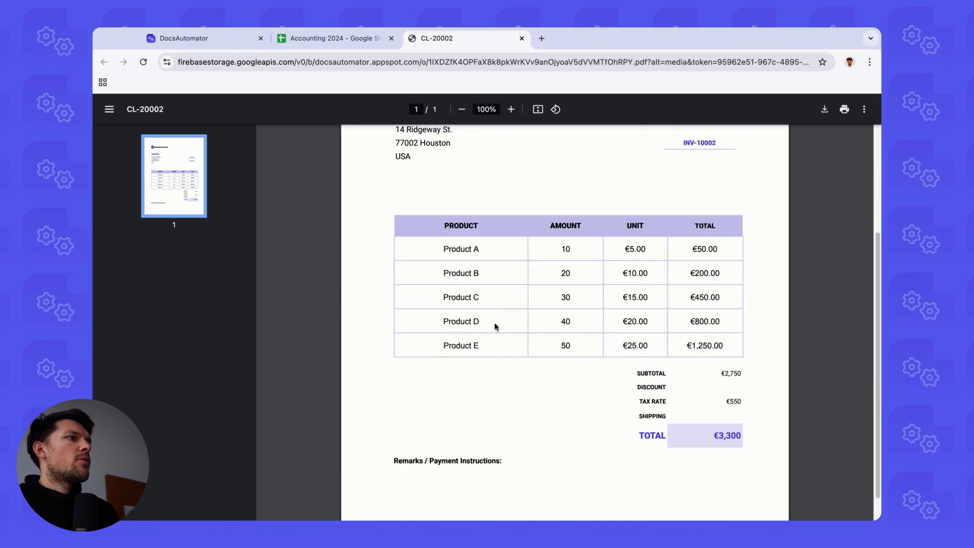
scroll(527, 333, "up", 3)
scroll(529, 337, "down", 2)
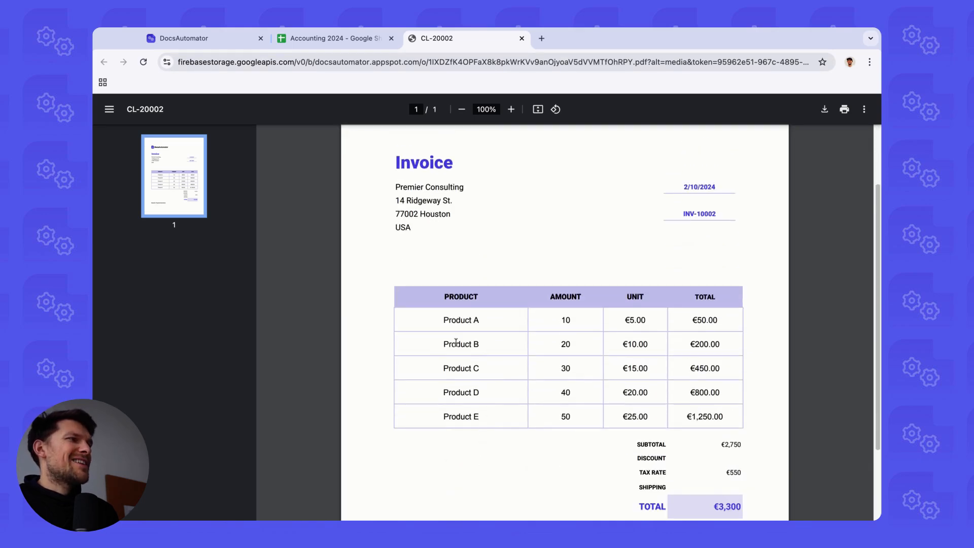
scroll(490, 384, "down", 2)
key("super+w")
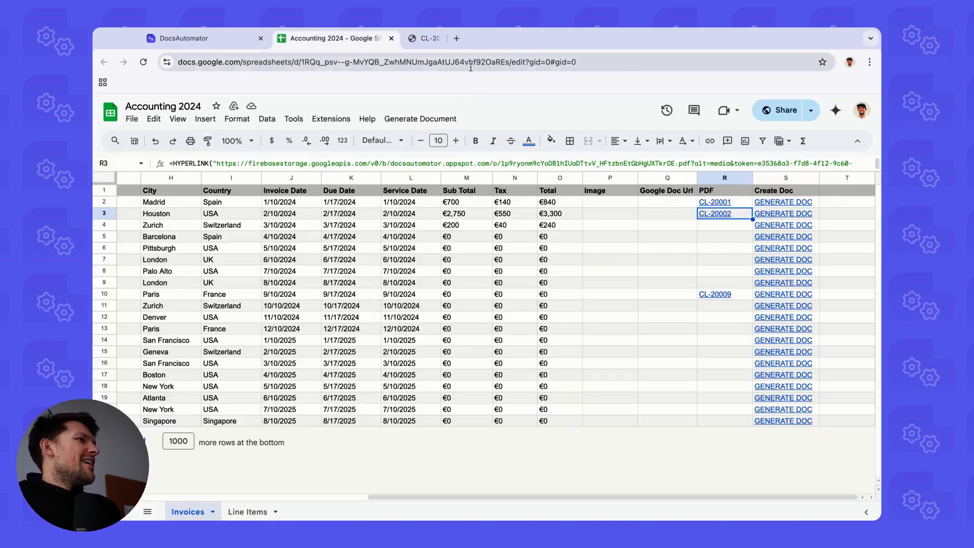
Select rows 4 to 7 of the Invoices sheet and run Call DocsAutomator for selected rows.
left_click(661, 239)
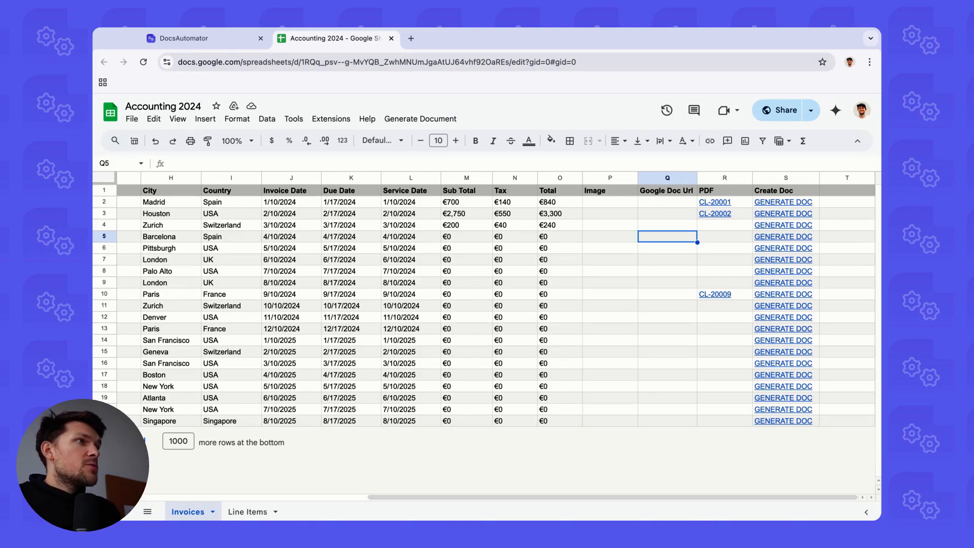
left_click(106, 226)
left_click_drag(106, 225, 105, 260)
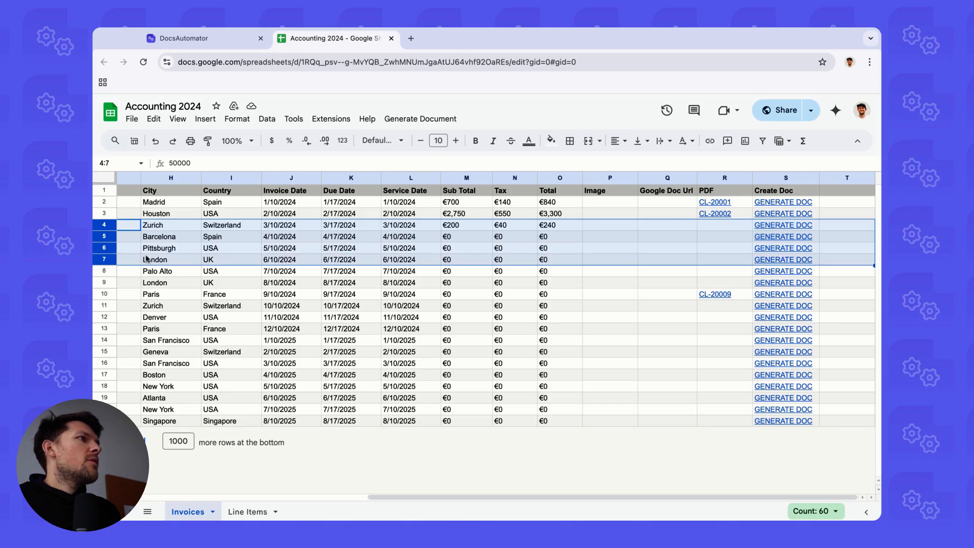
left_click(420, 119)
left_click(430, 138)
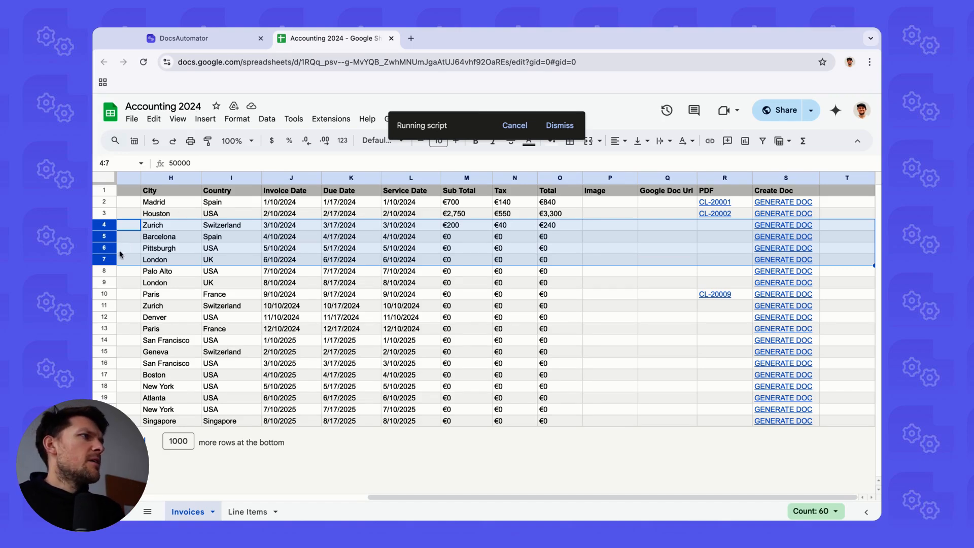
Check the PDF column for the links generated for rows 4 to 7, dismiss the script notice, and view the Generate Document options.
left_click(647, 226)
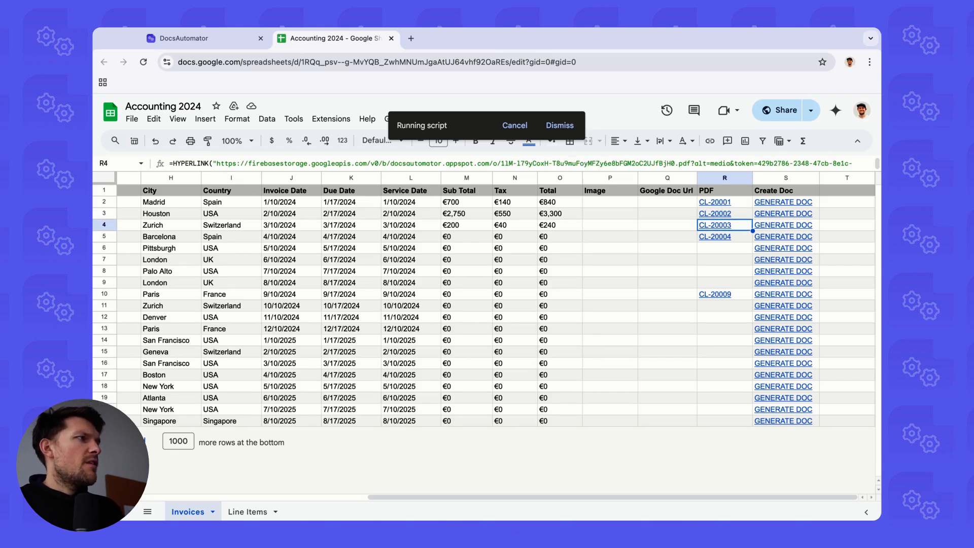
left_click(725, 236)
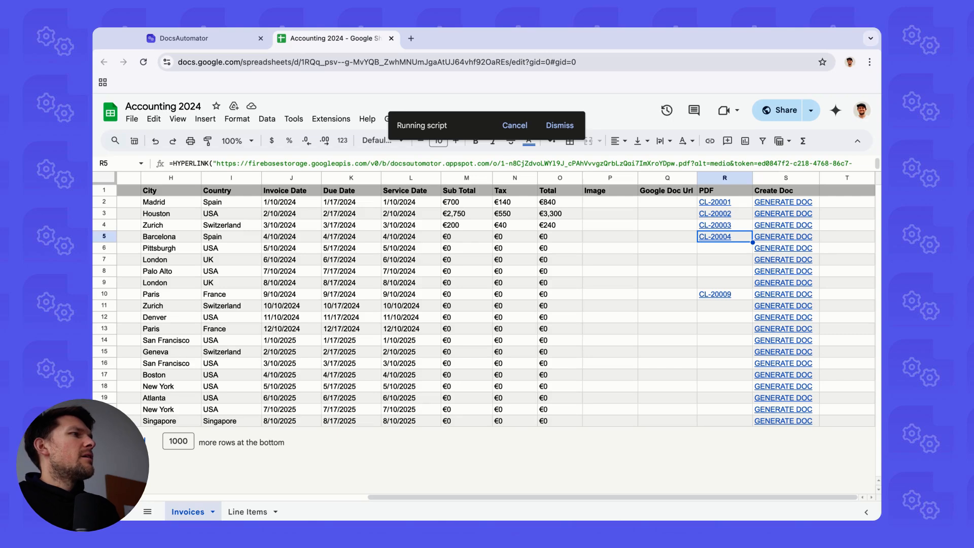
key("Down")
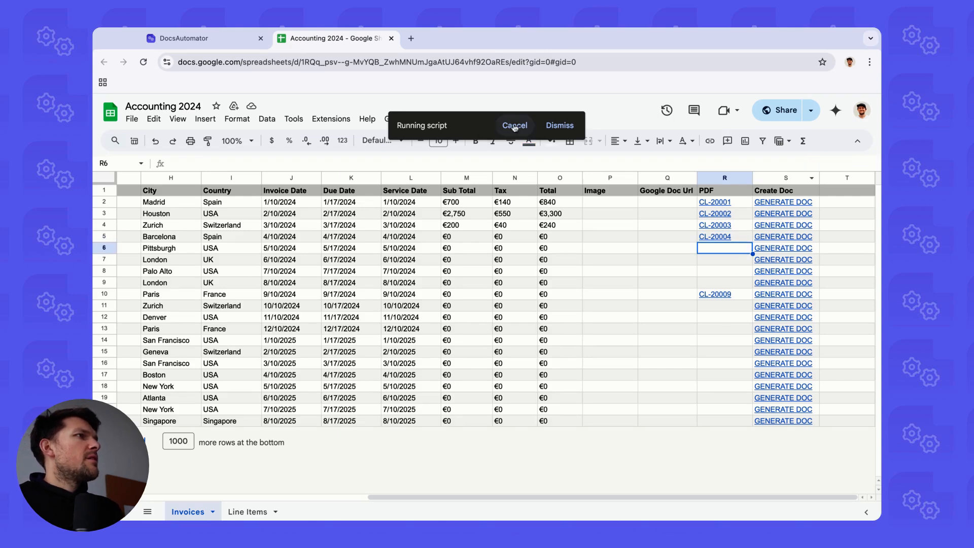
left_click(559, 125)
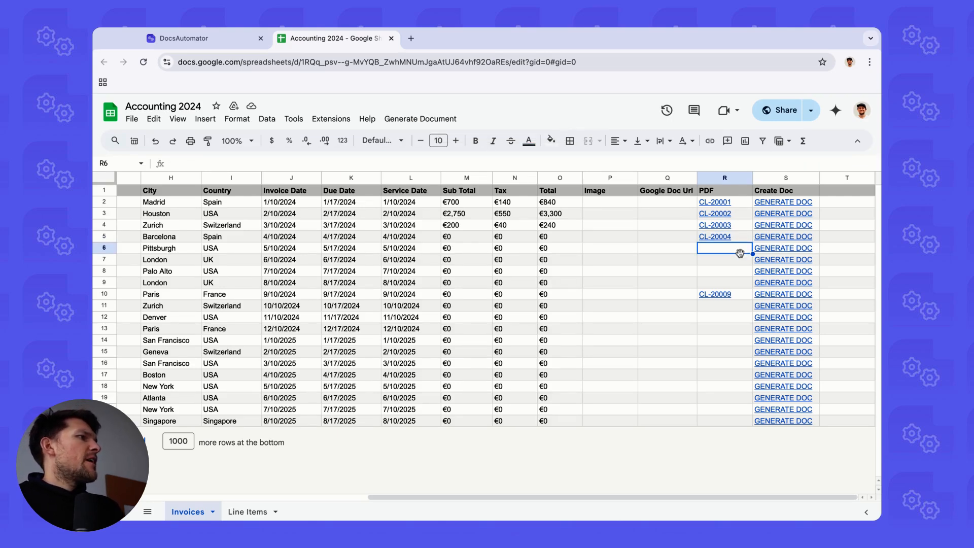
key("Down")
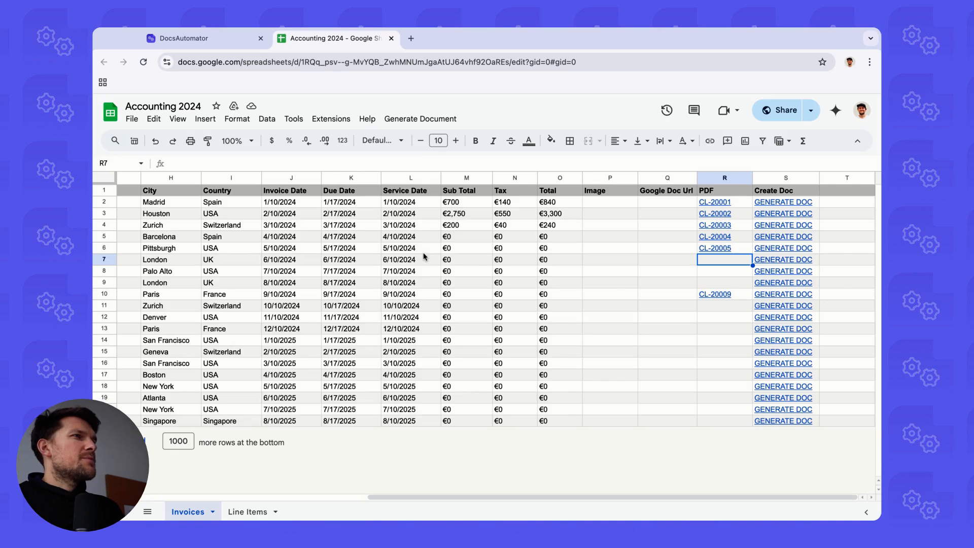
scroll(423, 257, "left", 5)
scroll(374, 247, "left", 2)
scroll(375, 246, "right", 7)
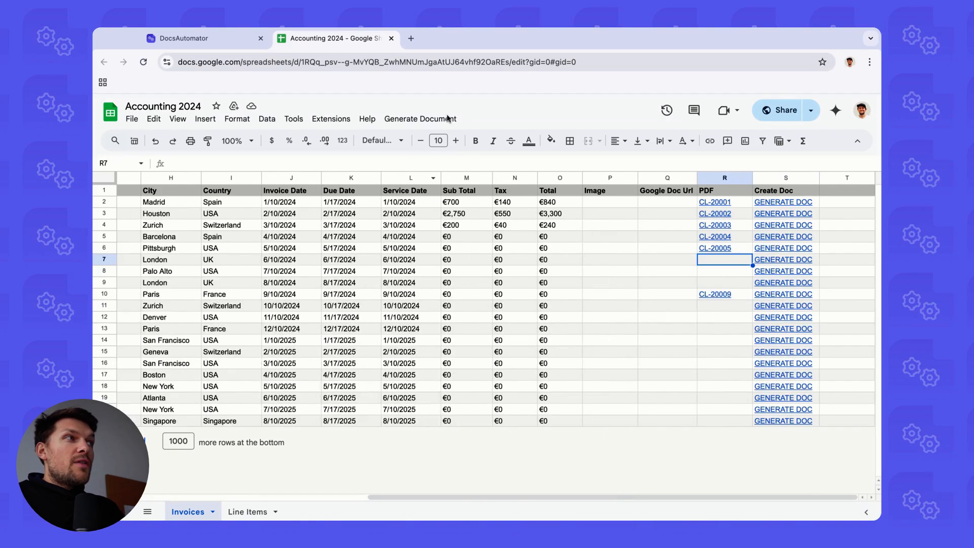
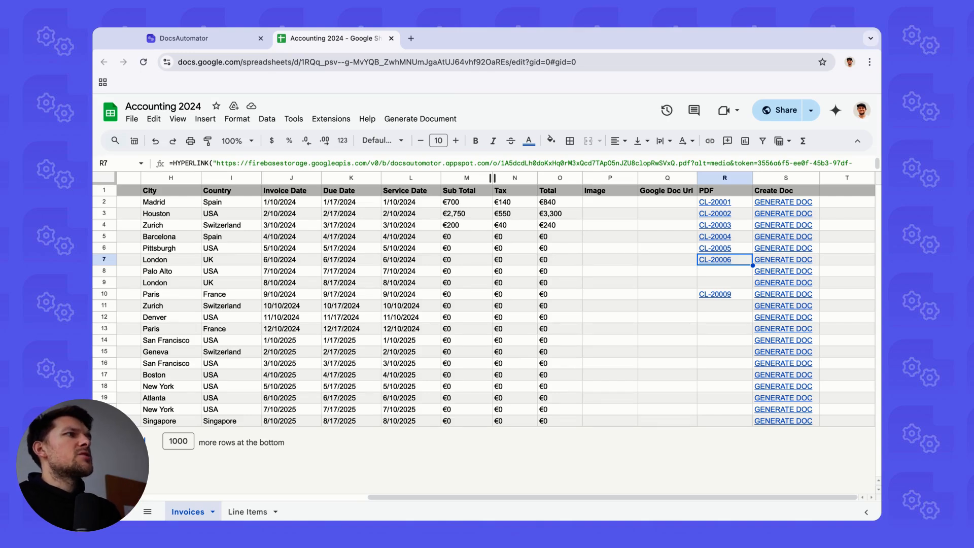
left_click(421, 120)
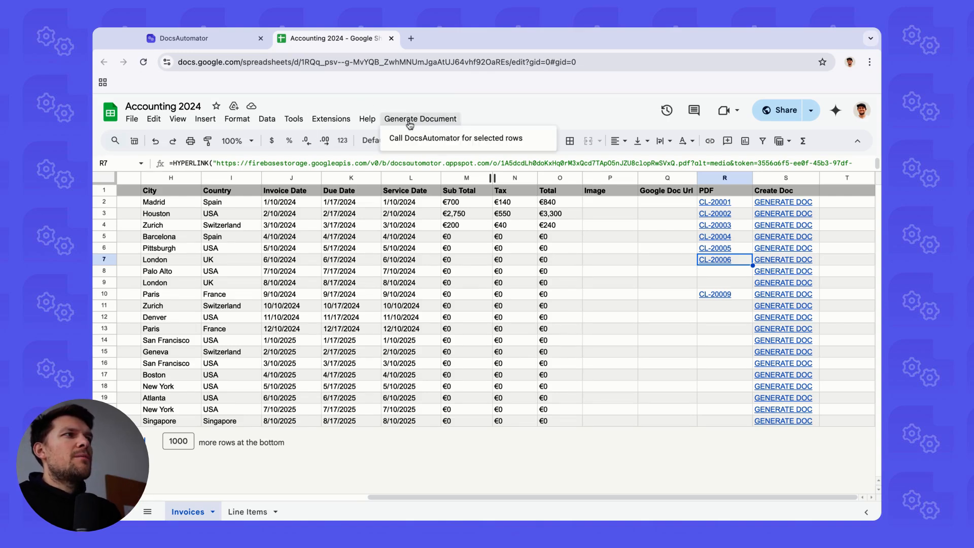
left_click(500, 121)
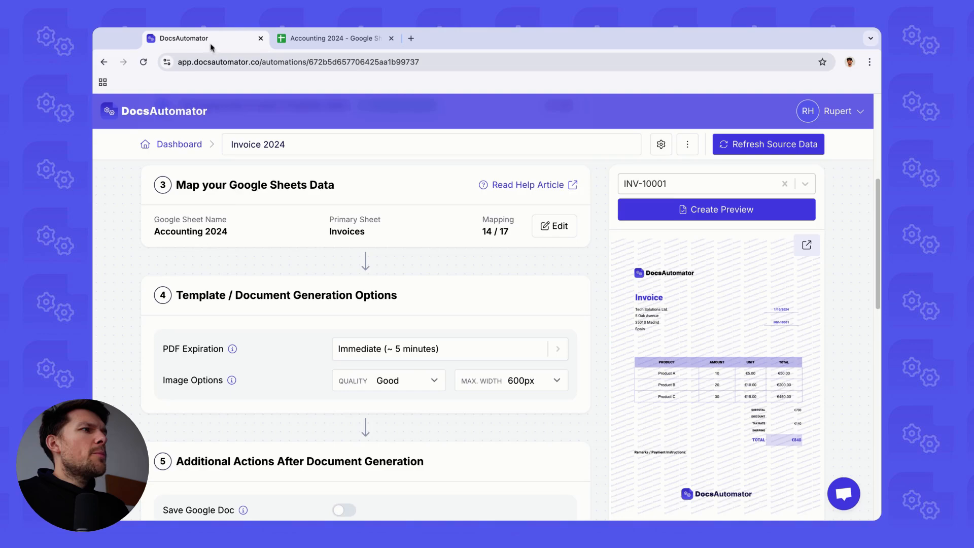
Switch to the Invoice 2024 automation in DocsAutomator and review its Google Sheets document creation and Additional Actions After Document Generation sections.
left_click(218, 41)
scroll(399, 355, "down", 10)
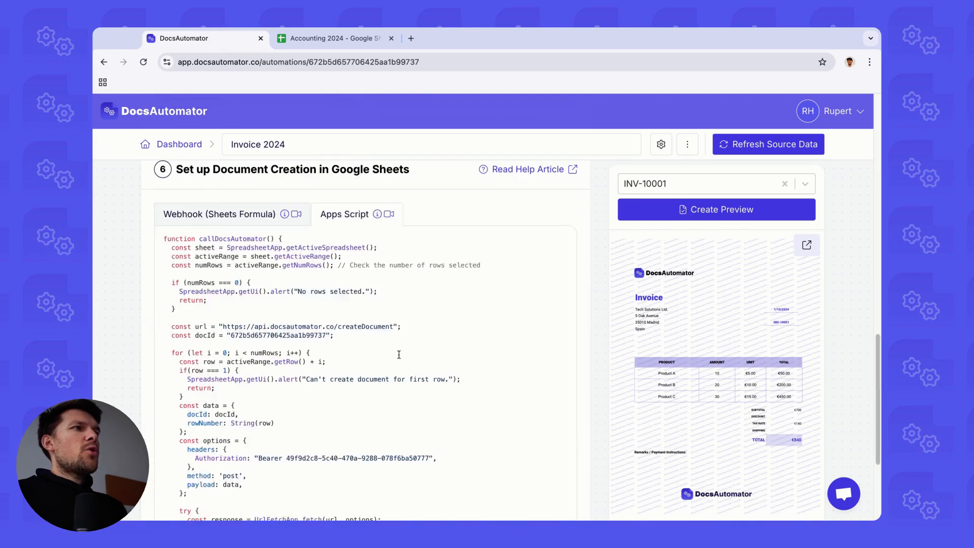
scroll(398, 355, "down", 4)
scroll(374, 335, "up", 5)
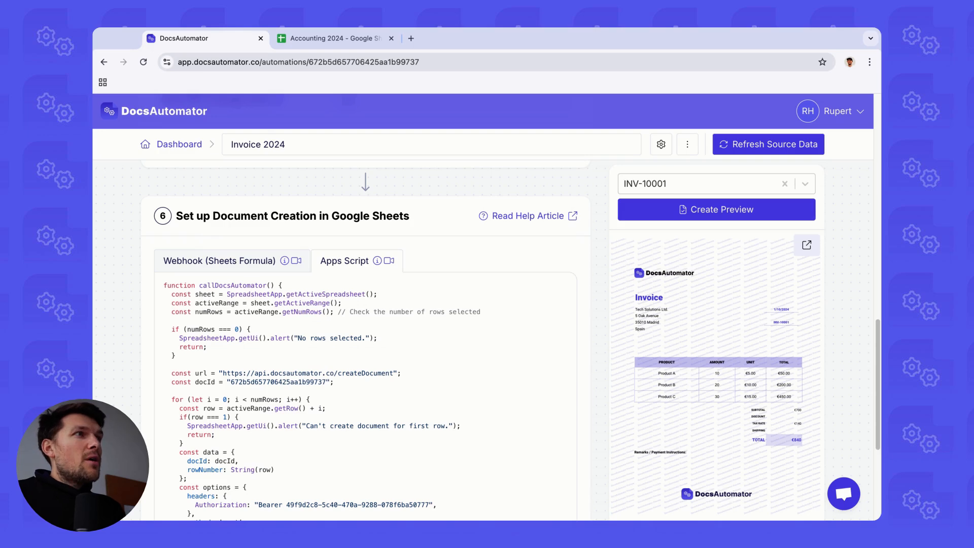
scroll(330, 257, "up", 3)
scroll(297, 299, "down", 1)
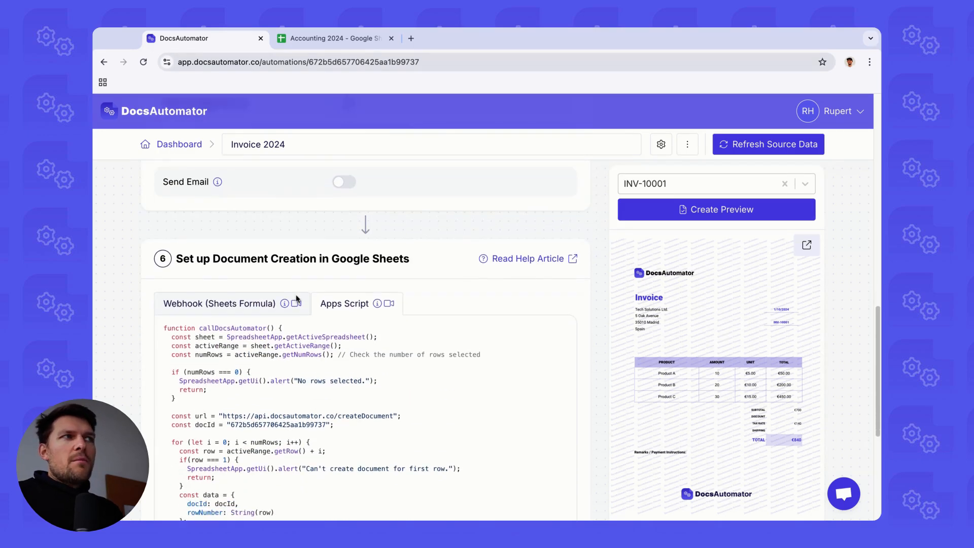
scroll(297, 299, "down", 1)
mouse_move(295, 291)
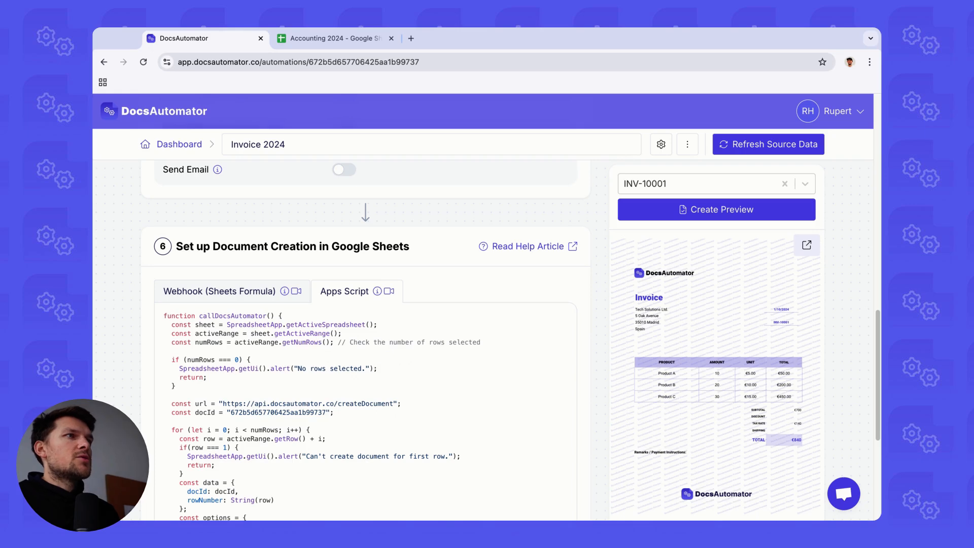
scroll(243, 283, "up", 2)
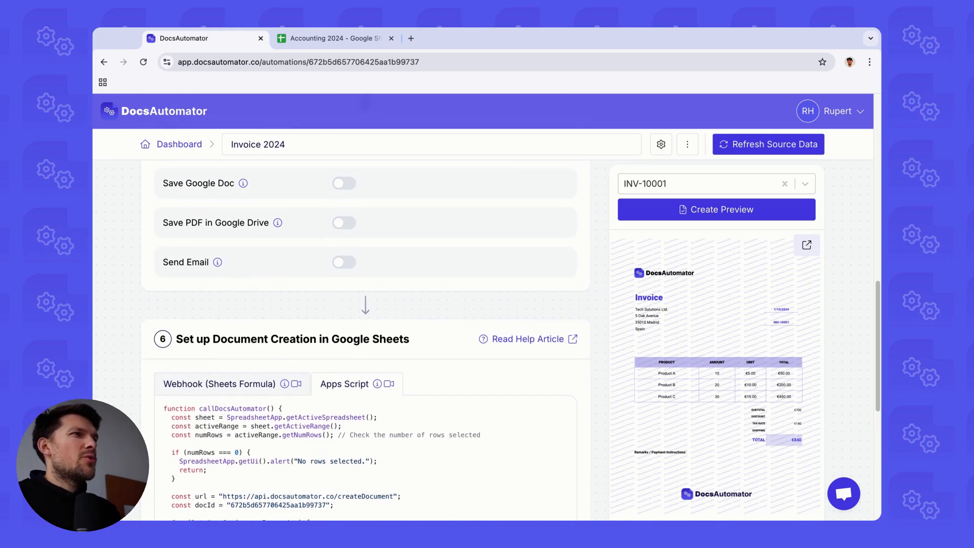
scroll(263, 269, "up", 2)
left_click_drag(306, 245, 163, 245)
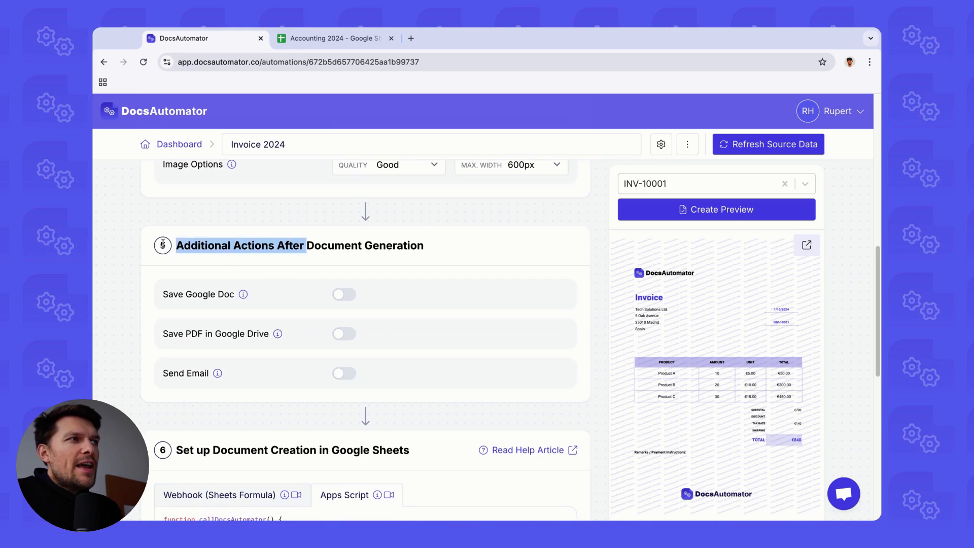
left_click(284, 246)
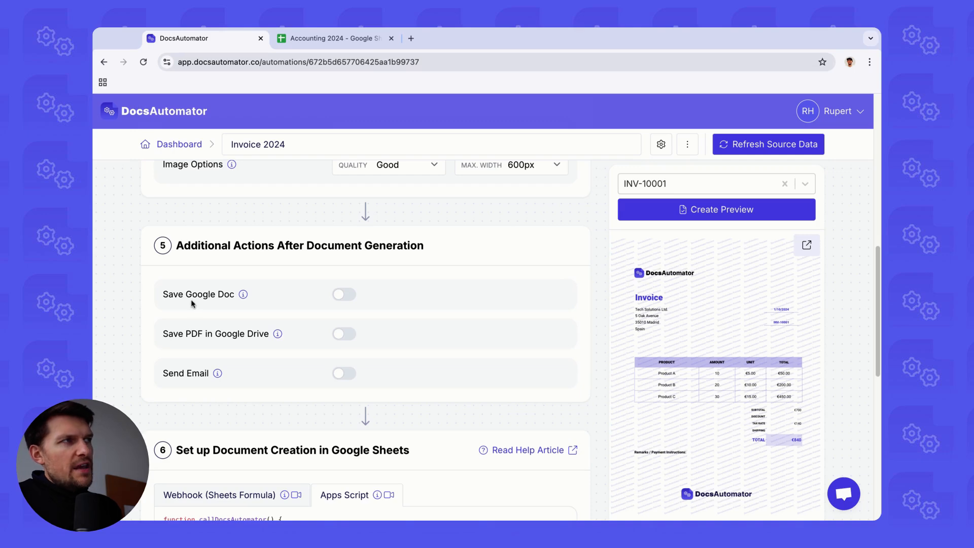
Enable Save Google Doc for the automation and set the Google Doc URL Column to Google Doc Url.
left_click(348, 295)
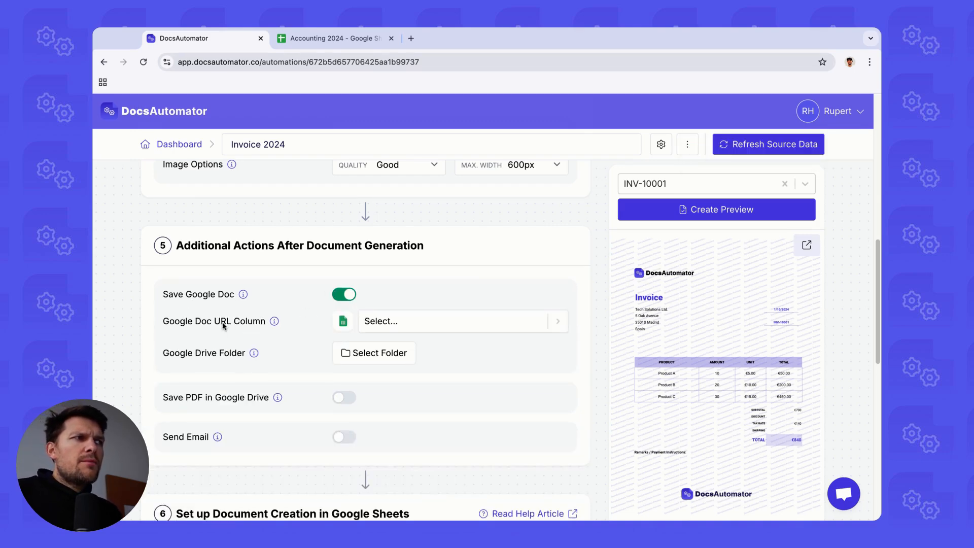
left_click(375, 323)
type("goo")
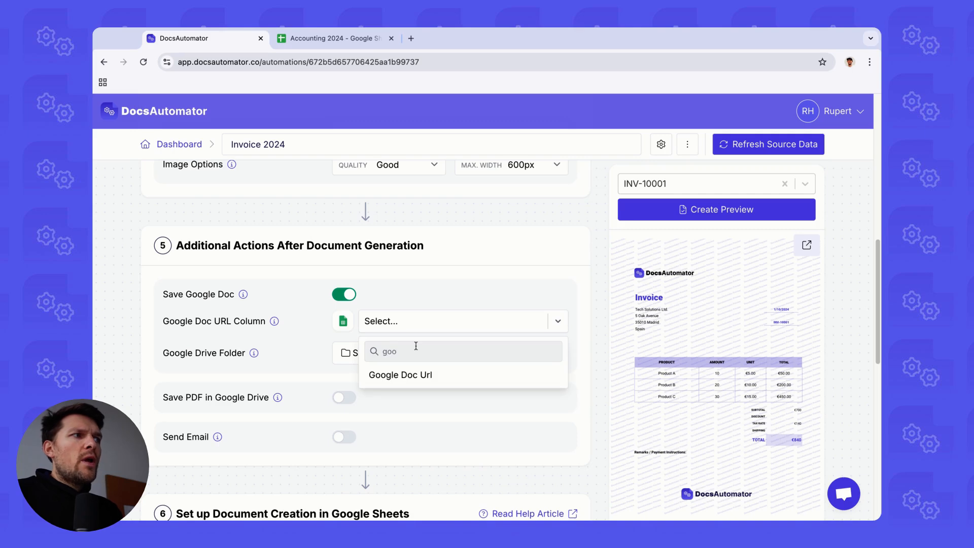
left_click(419, 375)
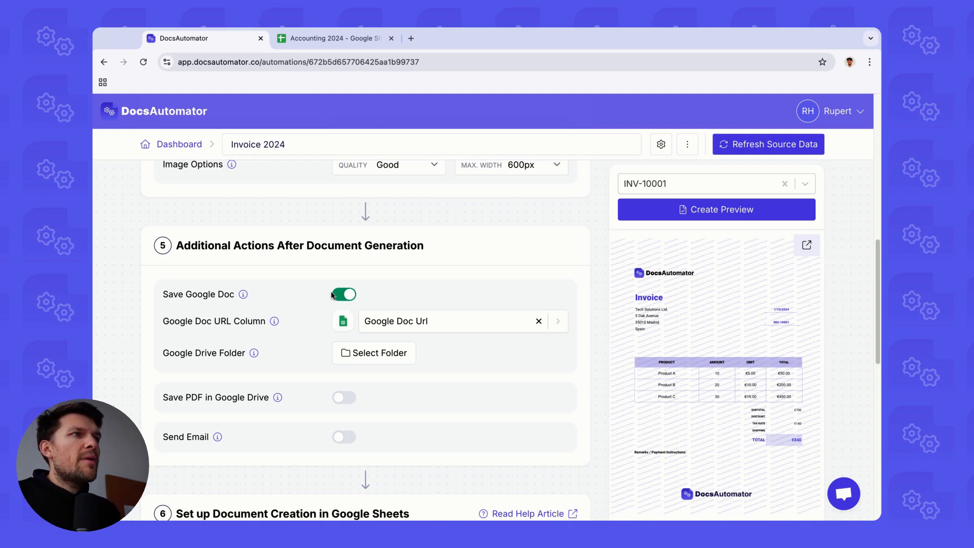
left_click_drag(162, 295, 192, 296)
left_click(189, 296)
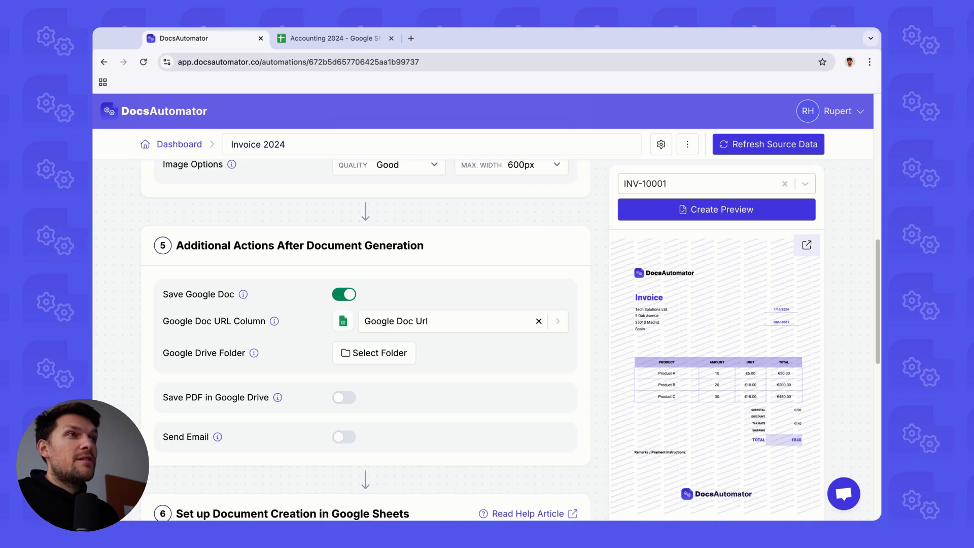
Enable Save PDF in Google Drive in the automation's additional actions.
scroll(370, 289, "down", 1)
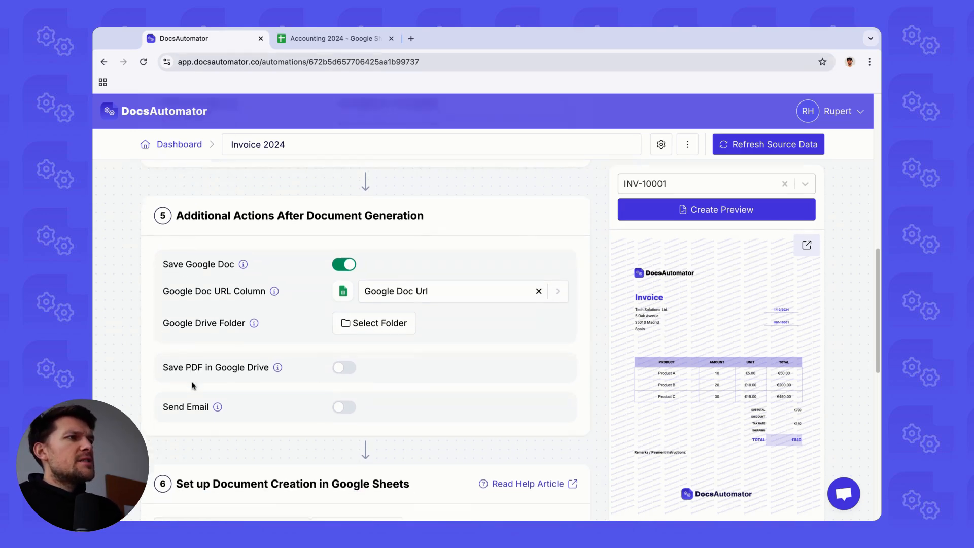
scroll(191, 386, "down", 1)
left_click(343, 329)
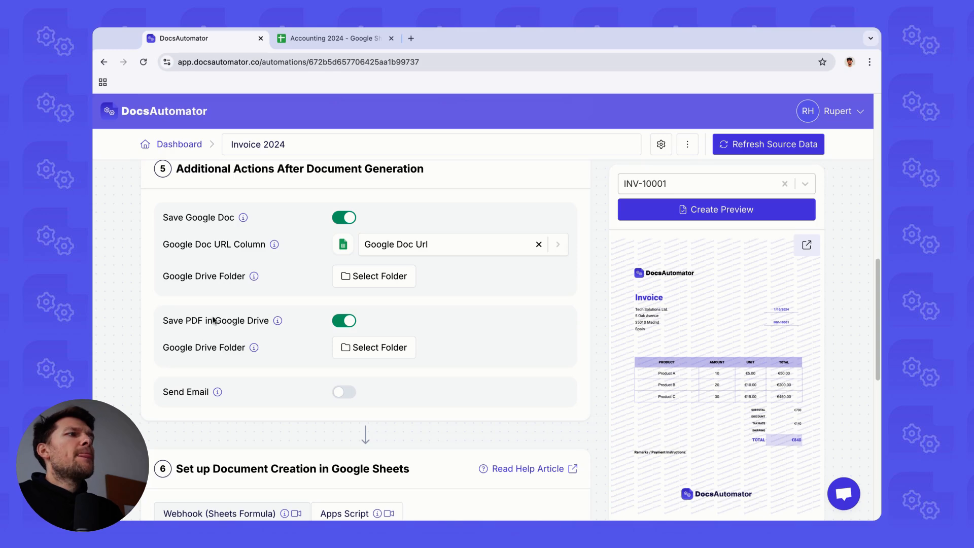
Examine the PDF expiration and image options, and the Google Drive Folder settings for the saved Google Doc and PDF.
scroll(307, 305, "up", 5)
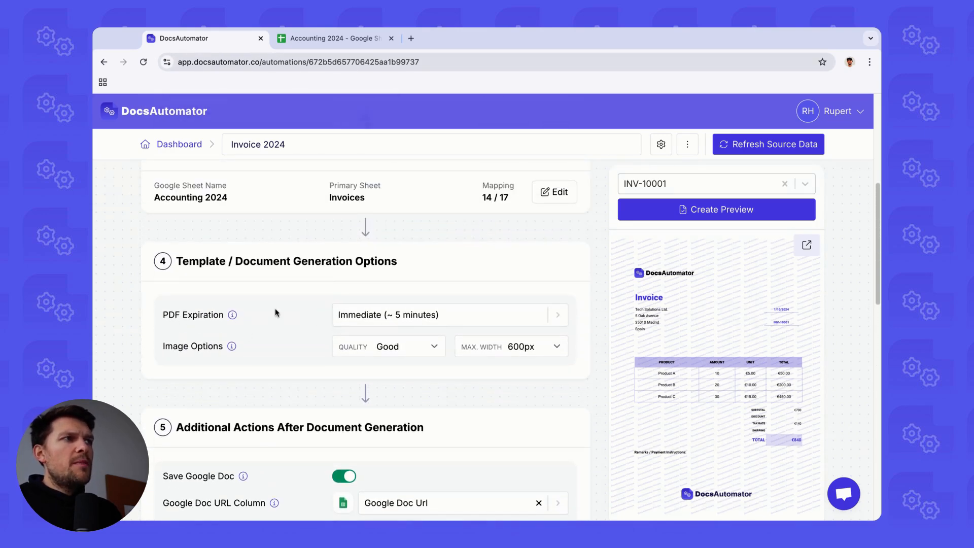
scroll(342, 319, "down", 1)
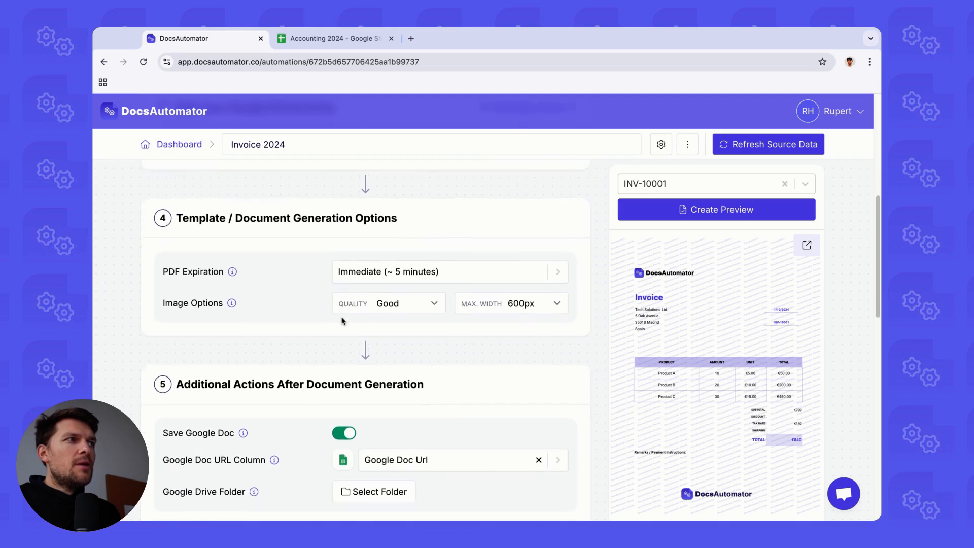
scroll(324, 314, "down", 5)
scroll(305, 309, "up", 2)
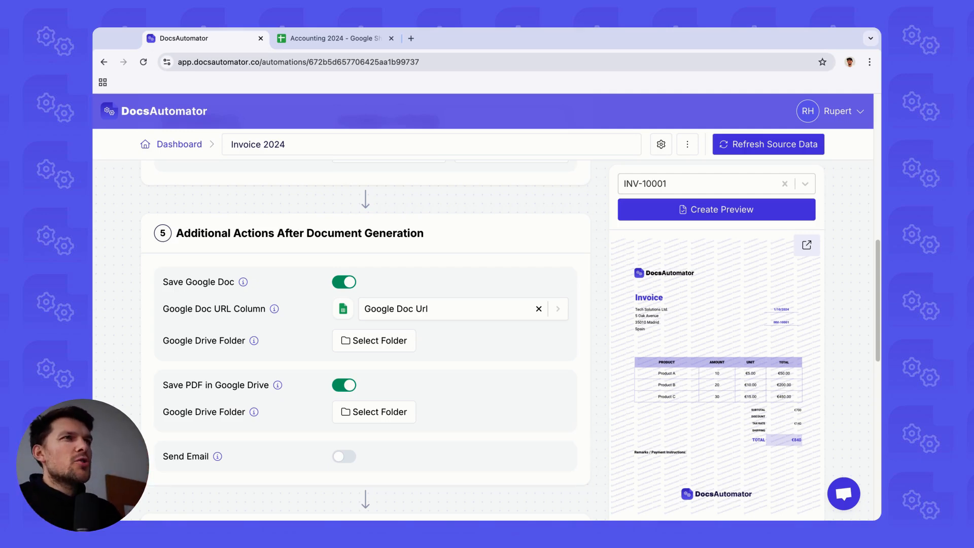
scroll(304, 324, "down", 1)
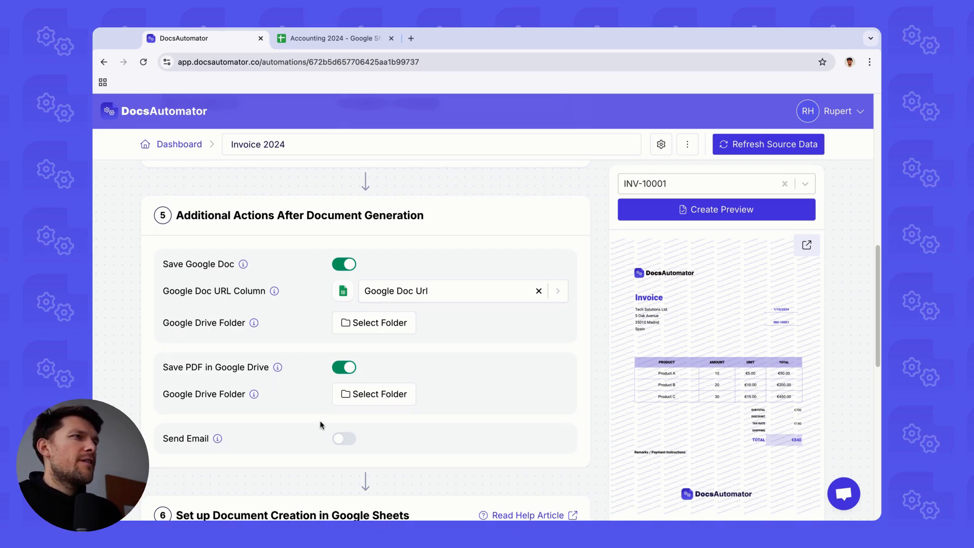
scroll(355, 381, "down", 1)
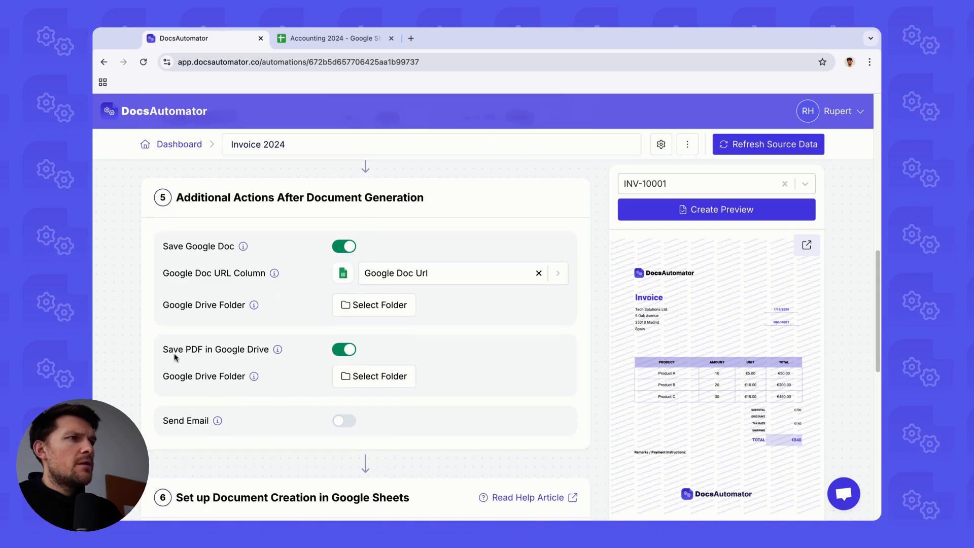
triple_click(198, 384)
scroll(203, 385, "down", 1)
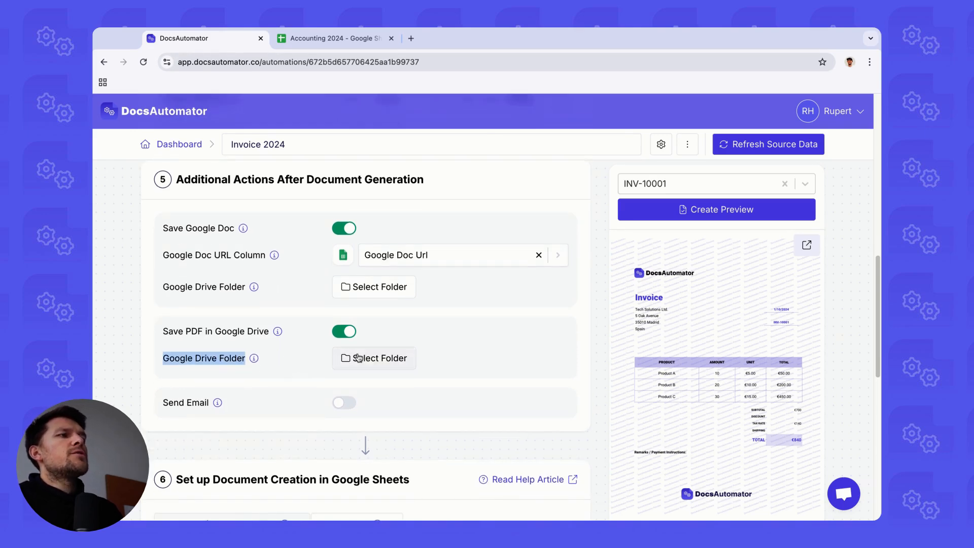
left_click(445, 372)
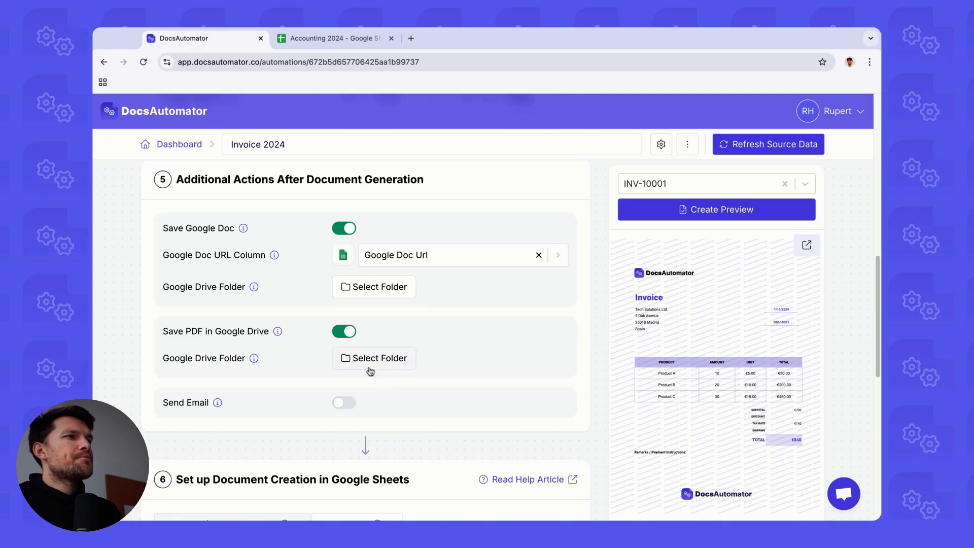
Enable Send Email in the automation's additional actions and bring the email content options into view.
scroll(380, 372, "down", 3)
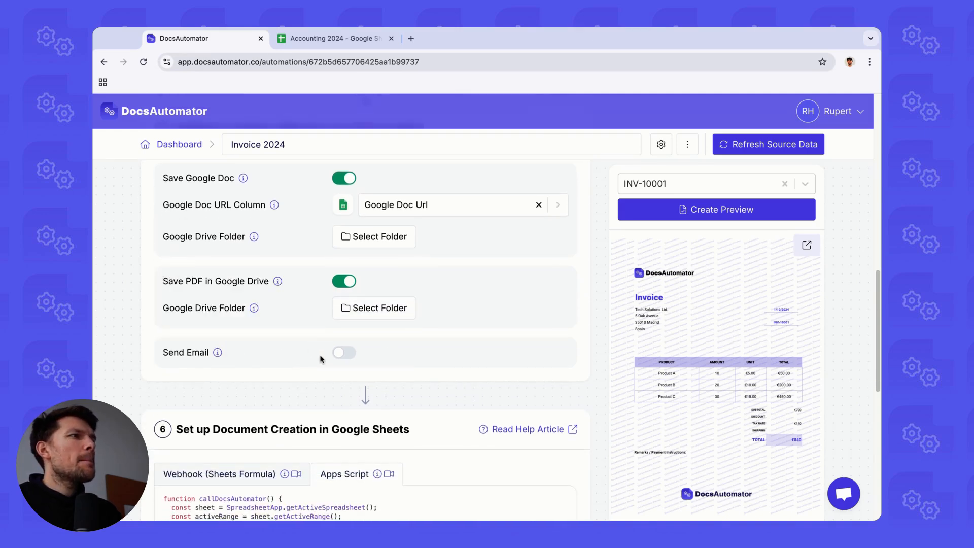
left_click(349, 357)
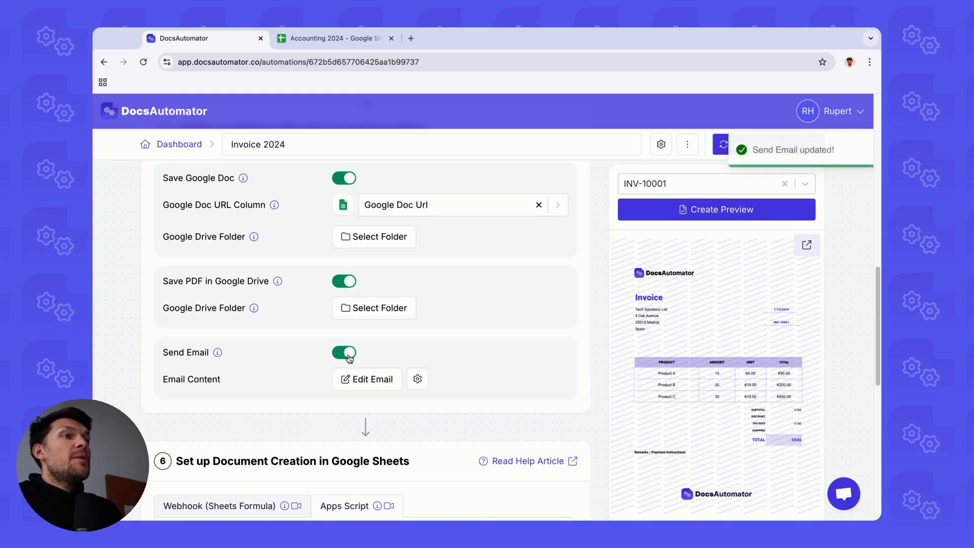
scroll(305, 345, "down", 1)
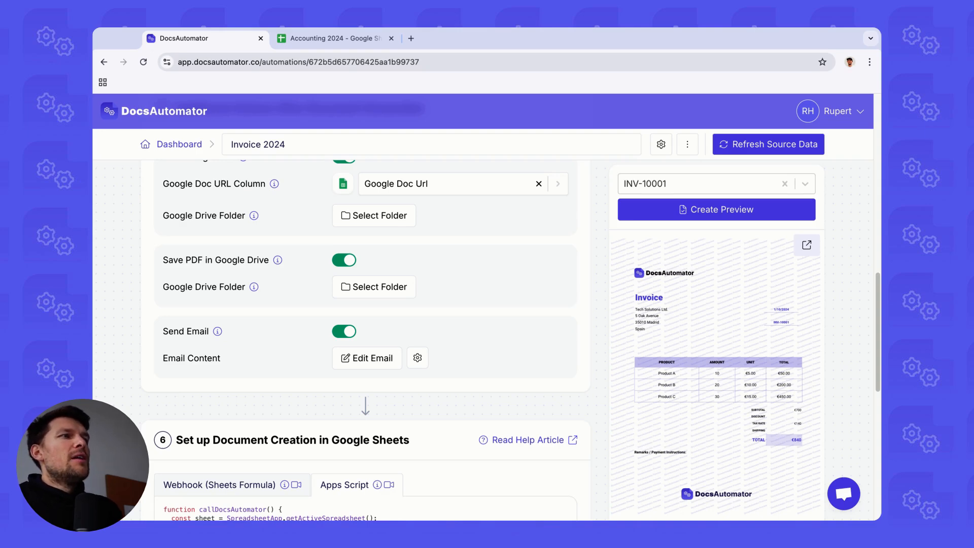
Open the automation's email for editing and start the content with the greeting "Dear Sir or Madam,".
left_click(340, 361)
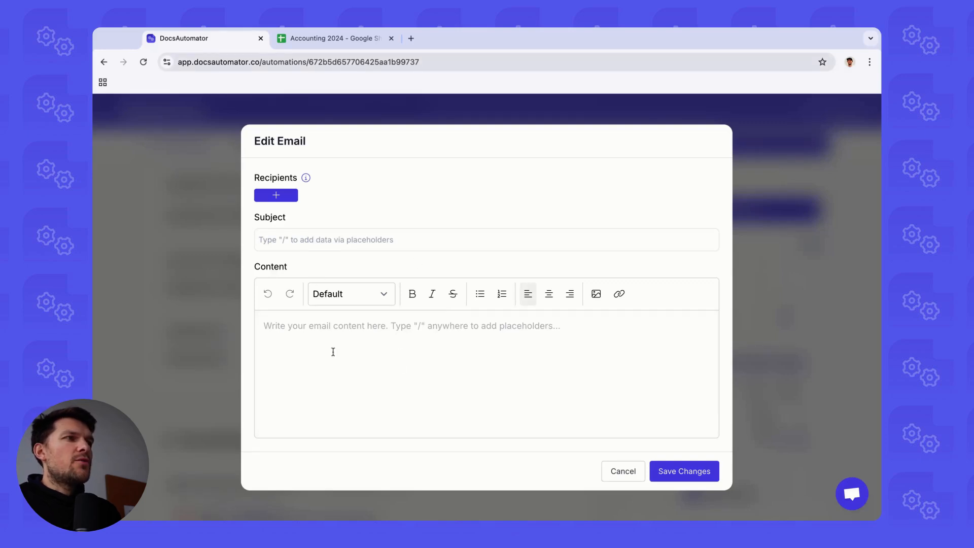
left_click(321, 333)
type("Dear S")
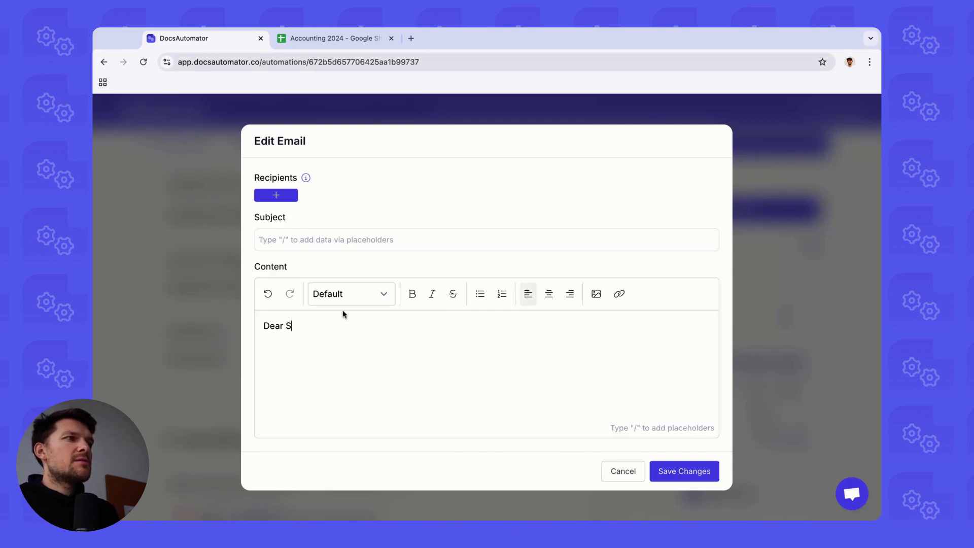
type("ir or Madam,")
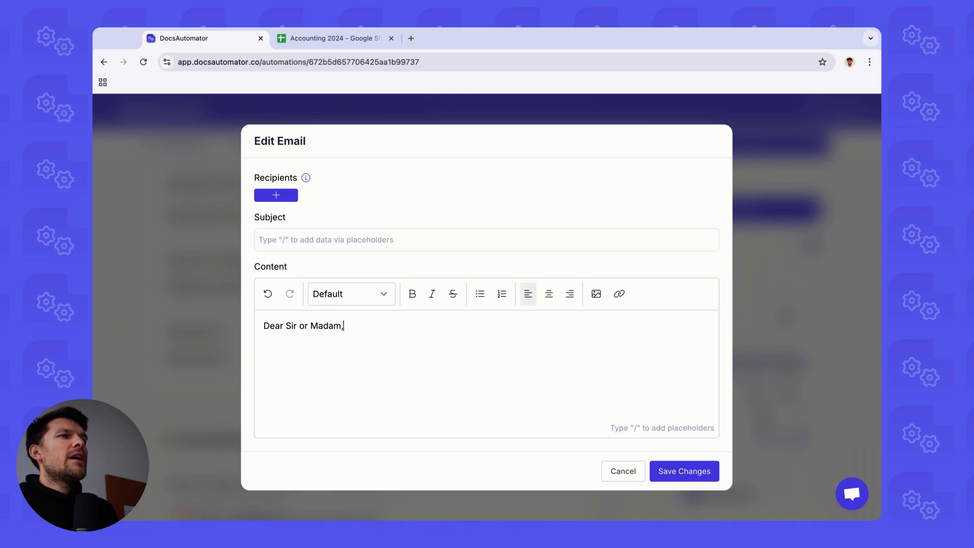
key("Return")
key("Return")
Add "please find your invoice attached." to the email content and sign off with "Best," and the sender's first name.
type("please fin")
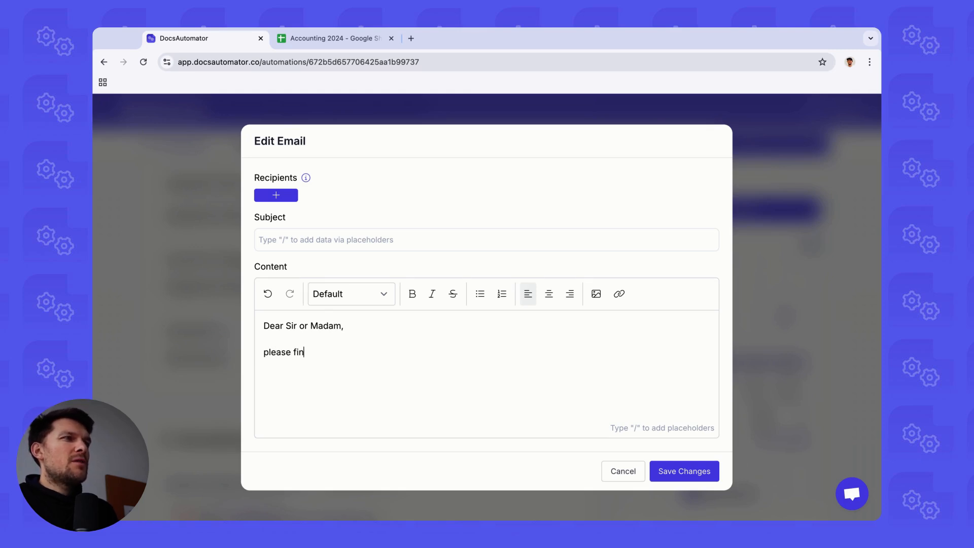
type("d your invoice attacch")
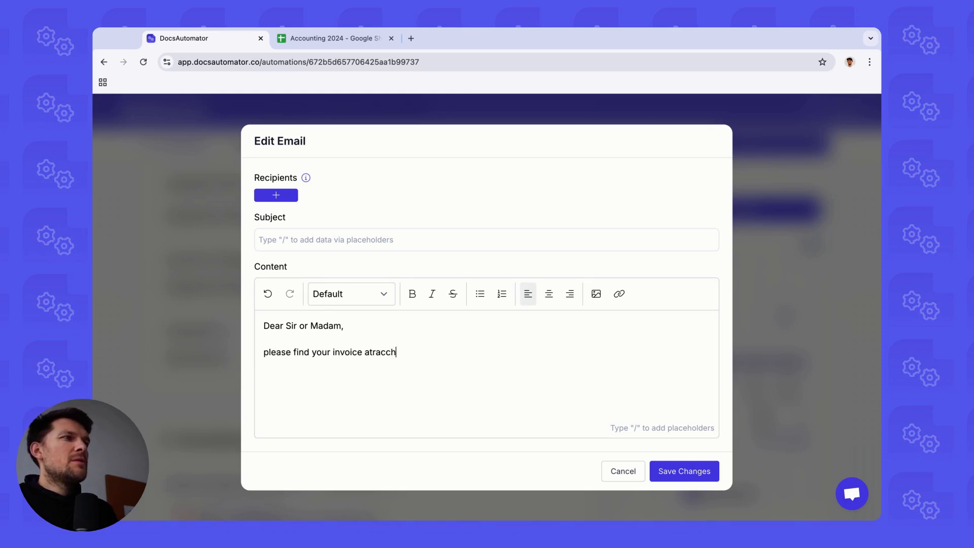
key("alt+BackSpace")
type("attacc")
key("alt+BackSpace")
type("atatac")
key("BackSpace")
key("BackSpace")
key("BackSpace")
key("BackSpace")
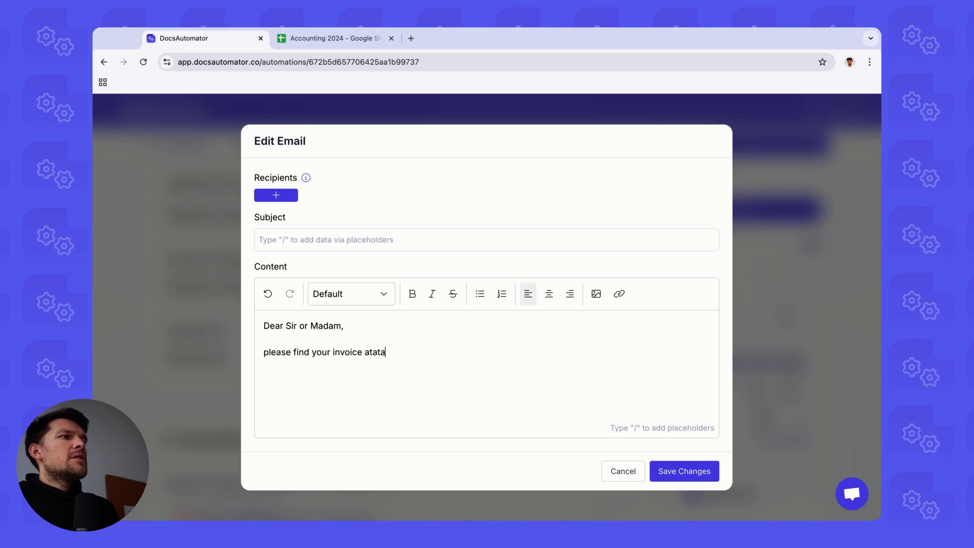
type("tached.  ")
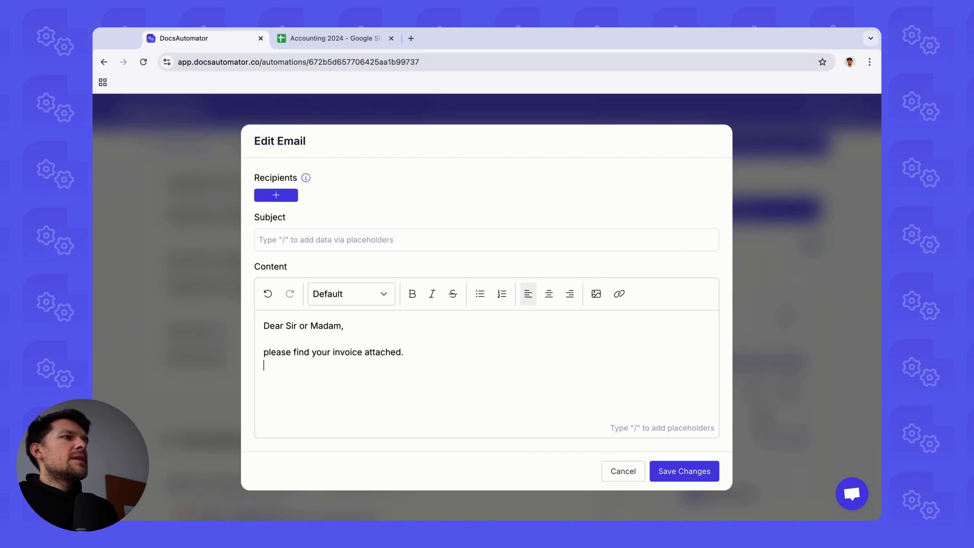
type("Best,")
key("Return")
type("Rupert")
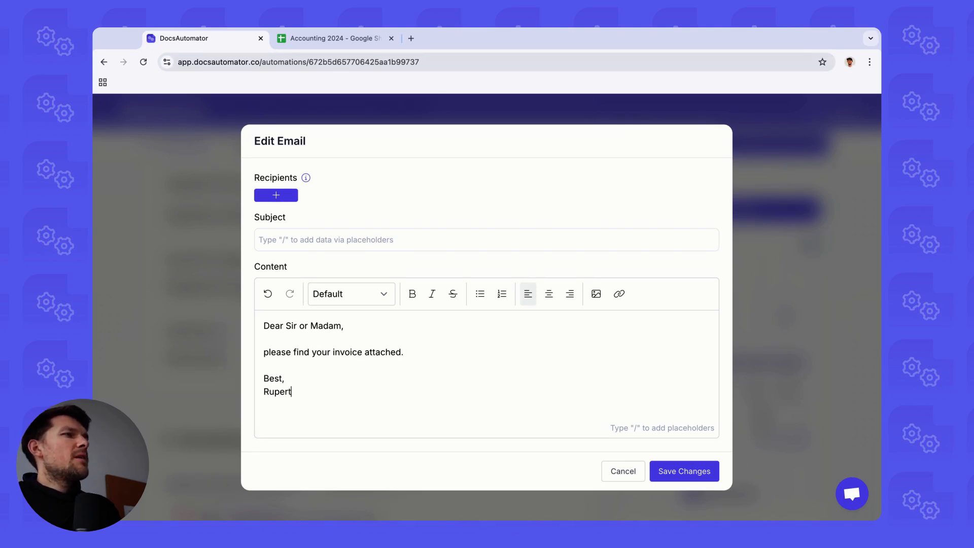
Replace "Sir or Madam" in the email greeting with the {{client_name}} placeholder, keeping a space after "Dear".
left_click(309, 352)
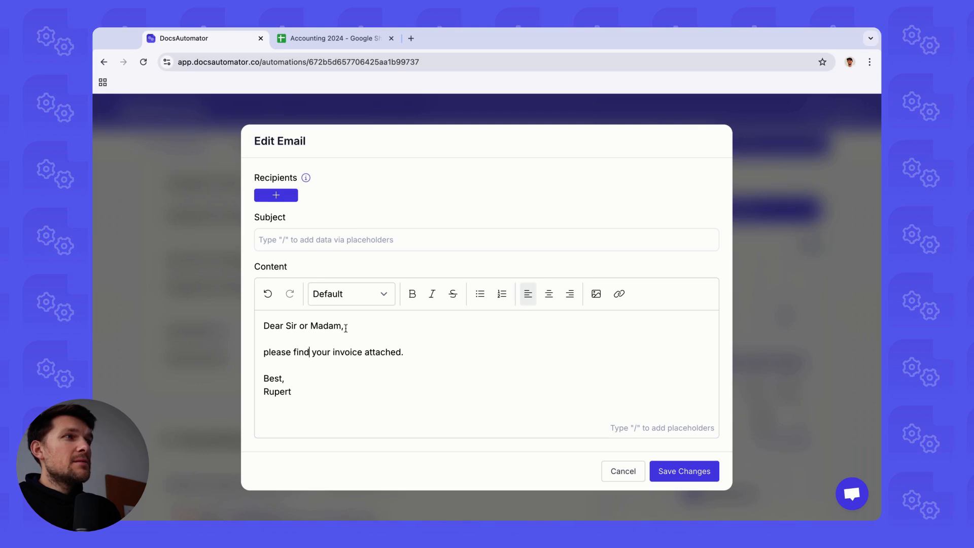
left_click(341, 325)
key("alt+shift+Left")
key("alt+shift+Left")
key("alt+shift+Left")
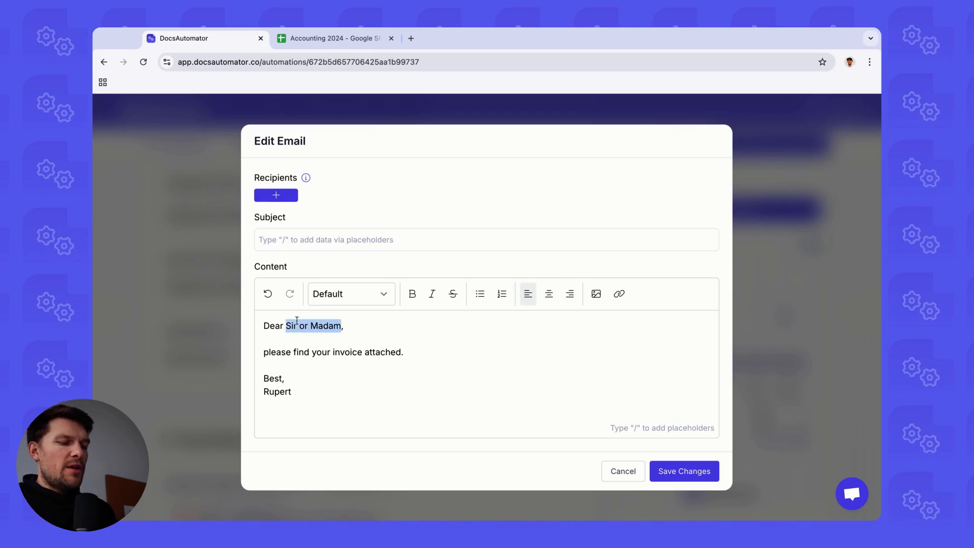
key("BackSpace")
type("/")
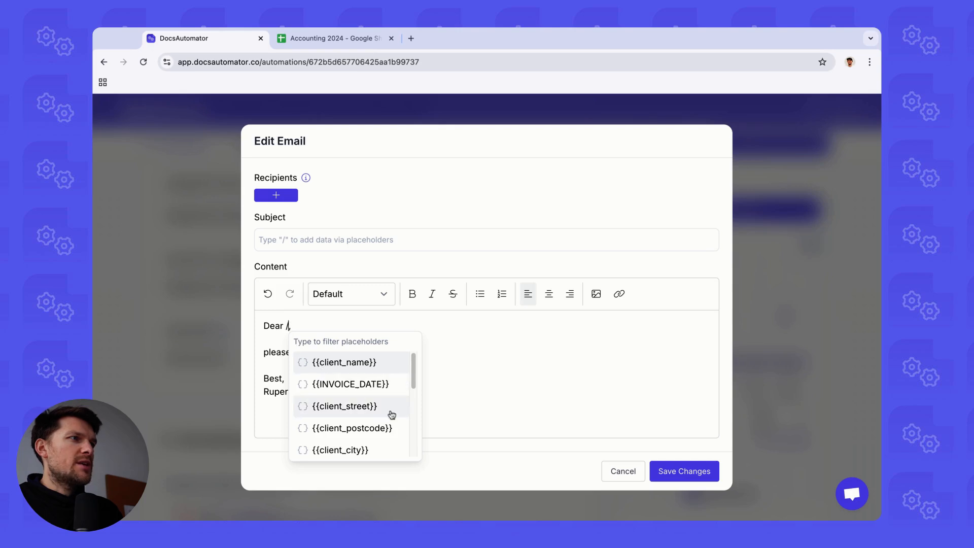
left_click(348, 363)
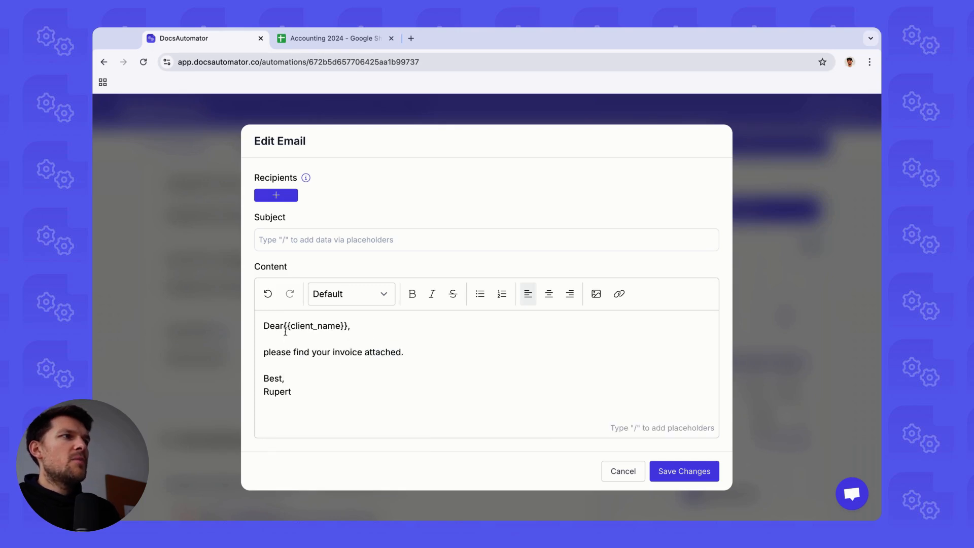
left_click(285, 326)
key("BackSpace")
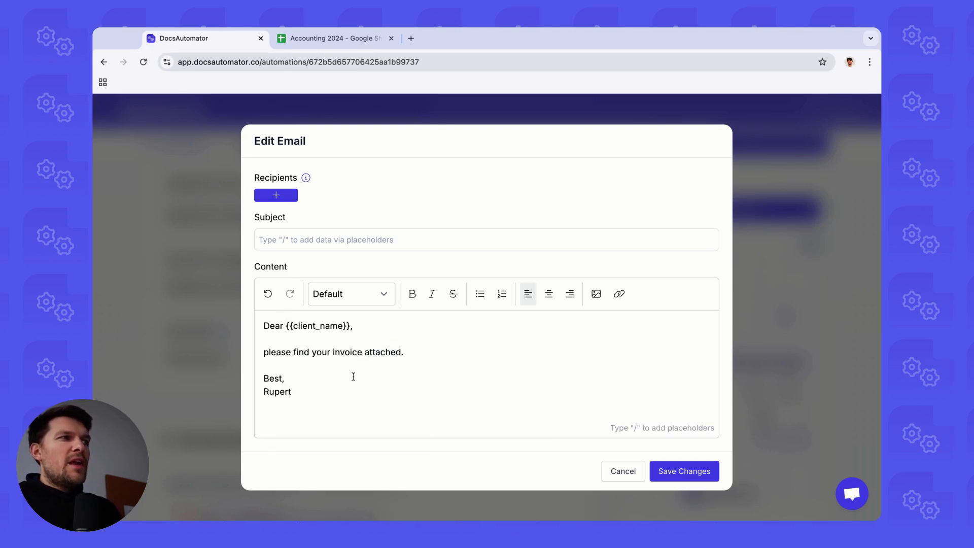
left_click(352, 375)
left_click_drag(353, 327, 283, 333)
left_click(285, 328)
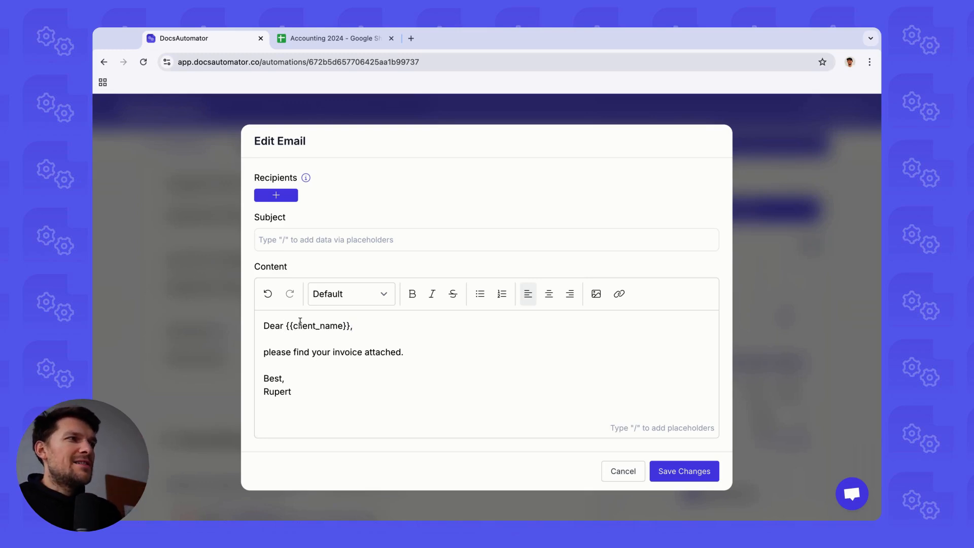
left_click(321, 248)
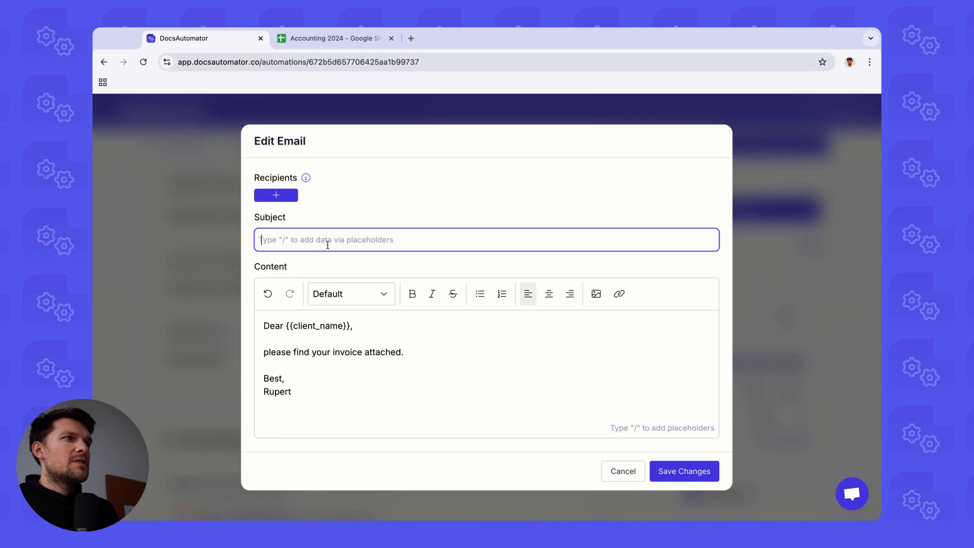
type("/")
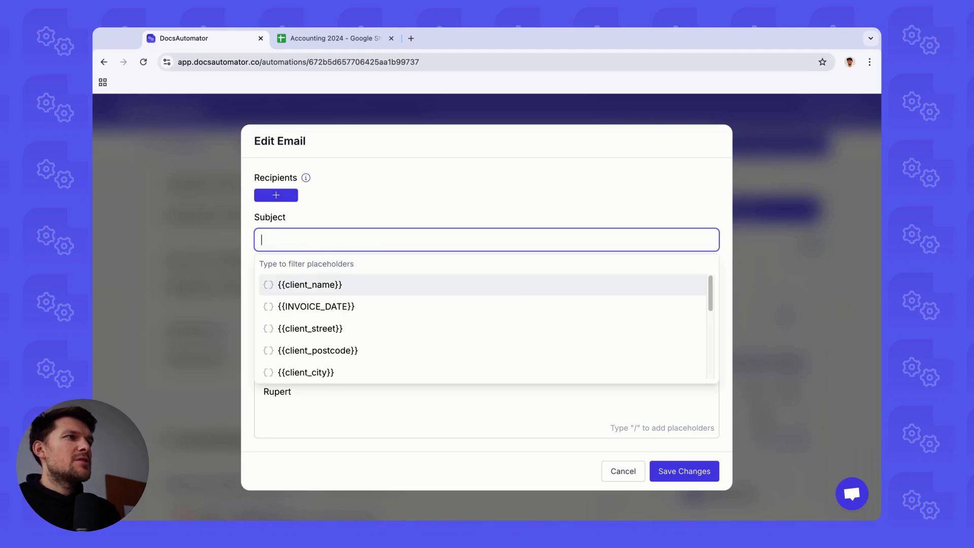
left_click(330, 239)
key("Return")
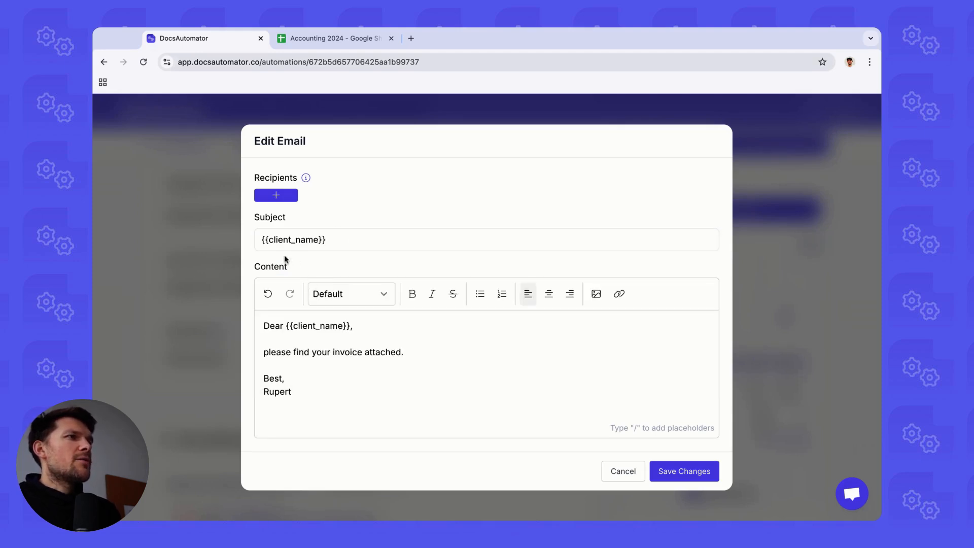
key("shift+Left")
key("shift+Left")
key("shift+Left")
key("shift+Left")
key("shift+Left")
key("shift+Left")
key("shift+Left")
key("shift+Left")
key("shift+Left")
key("shift+Left")
key("shift+Left")
key("shift+Left")
key("shift+Left")
key("shift+Left")
key("shift+Left")
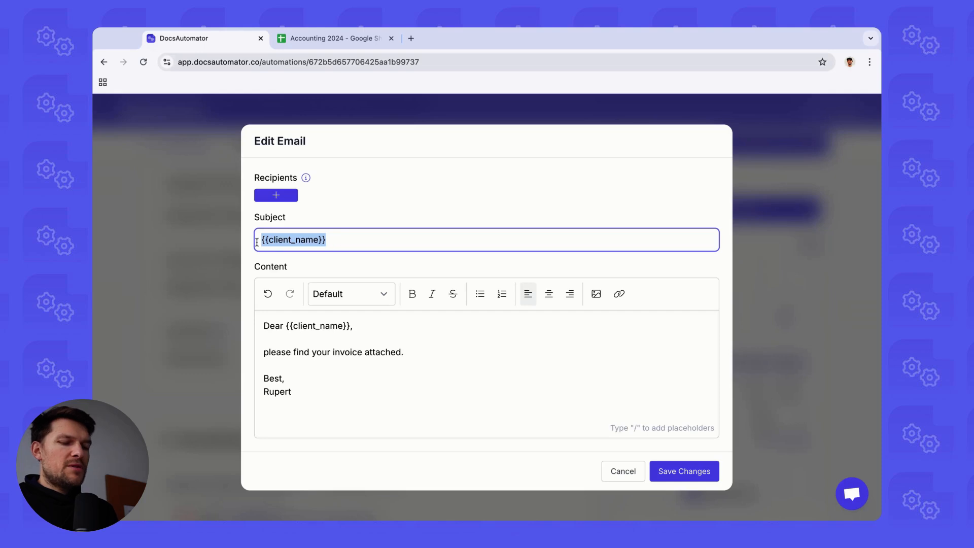
key("BackSpace")
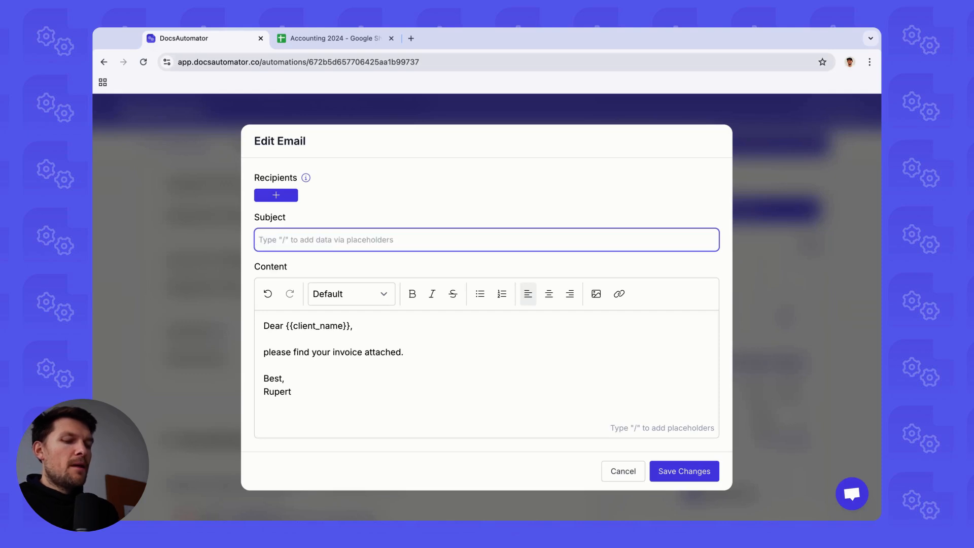
Set the email subject to "Invoice" followed by the {{INVOICE_NUMBER}} placeholder.
type("P")
key("BackSpace")
type("Invoice /in")
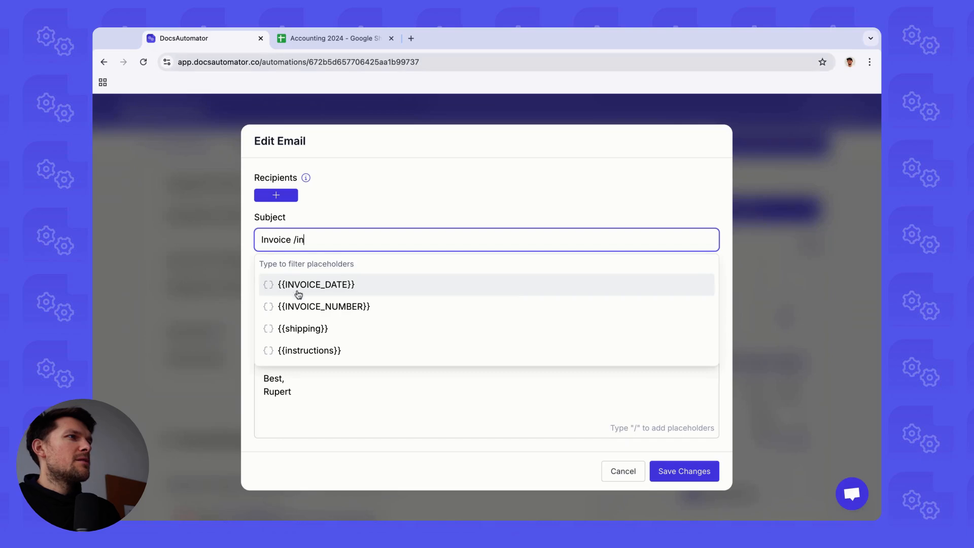
left_click(277, 306)
left_click(310, 239)
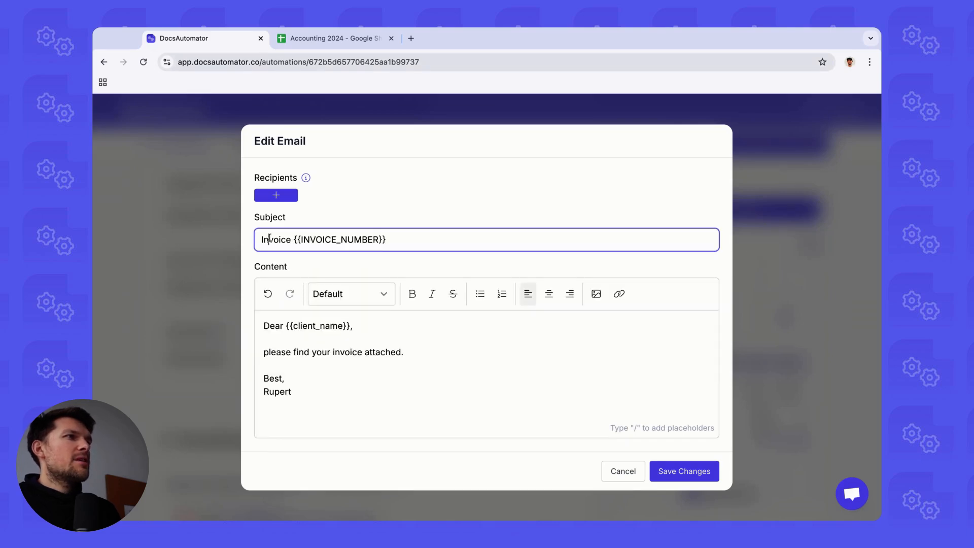
Add a custom test email address as a recipient of the email.
left_click(293, 197)
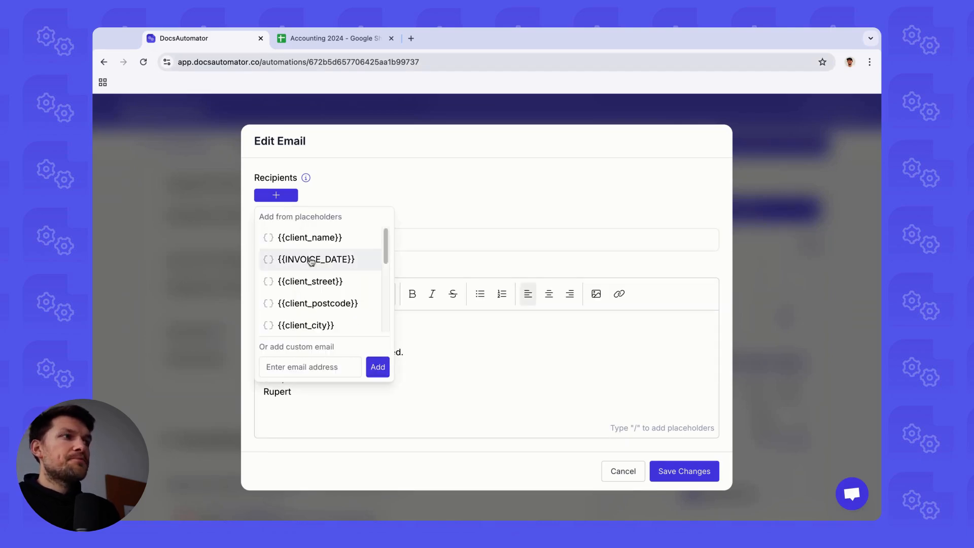
left_click(297, 365)
type("tes")
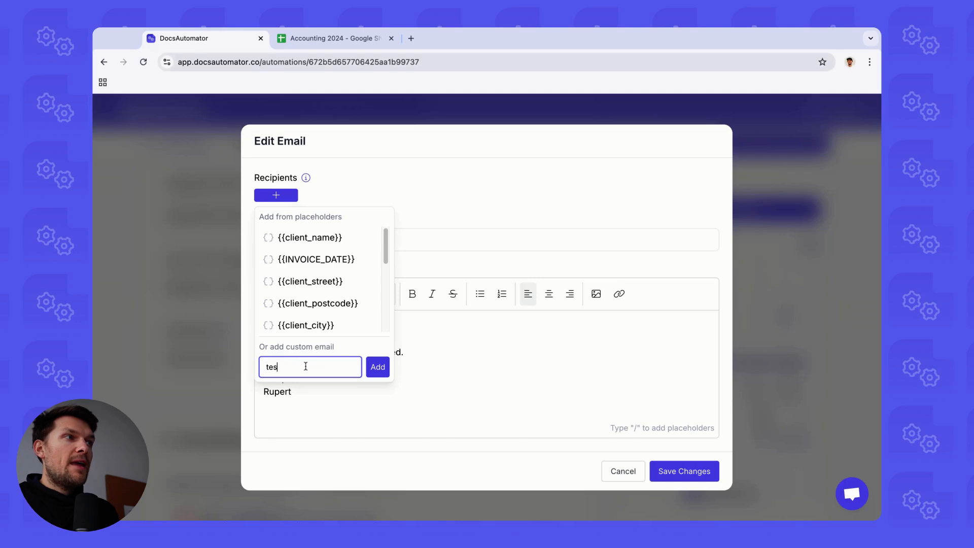
type("t@test.com")
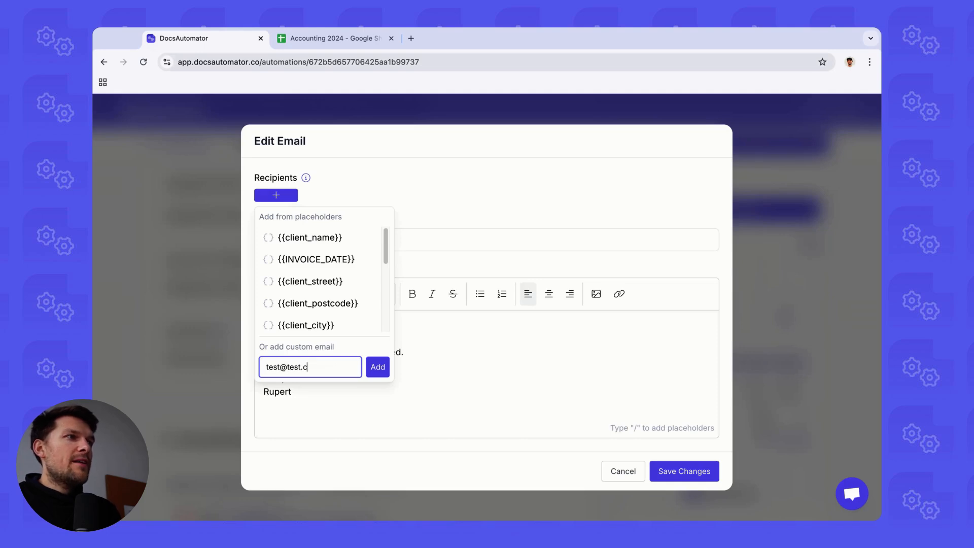
left_click(379, 368)
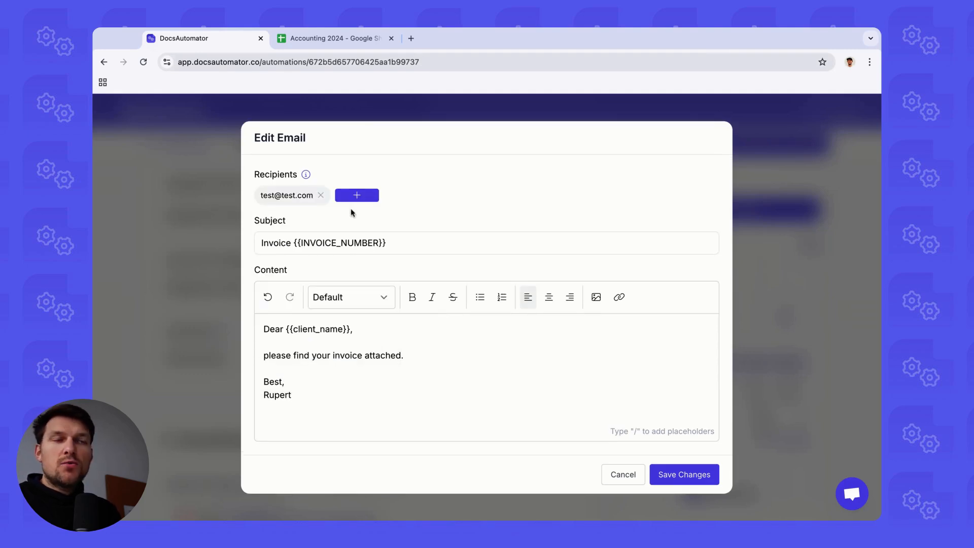
Look through the placeholders available as further recipients, close the list without adding one, and save the email changes.
left_click(345, 201)
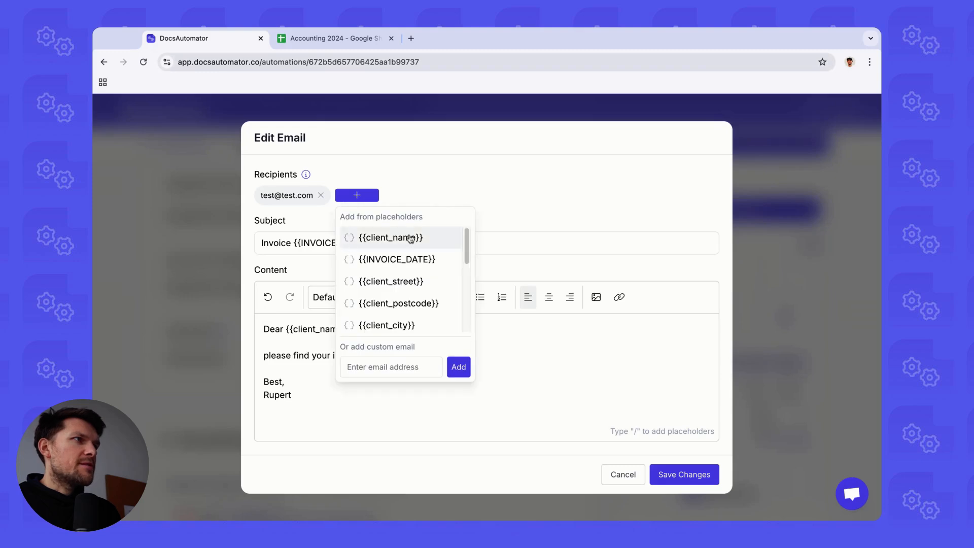
scroll(389, 262, "down", 5)
scroll(391, 267, "up", 5)
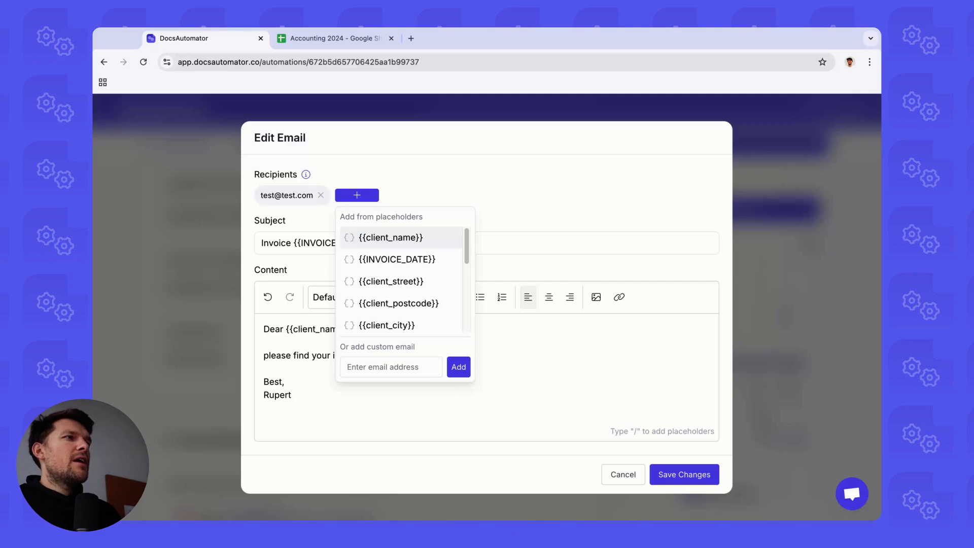
left_click(409, 194)
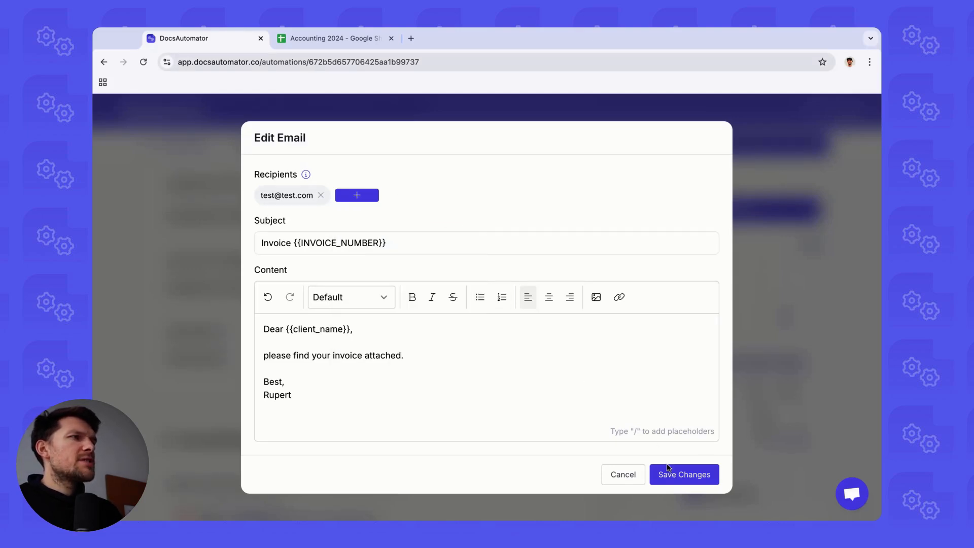
left_click(670, 472)
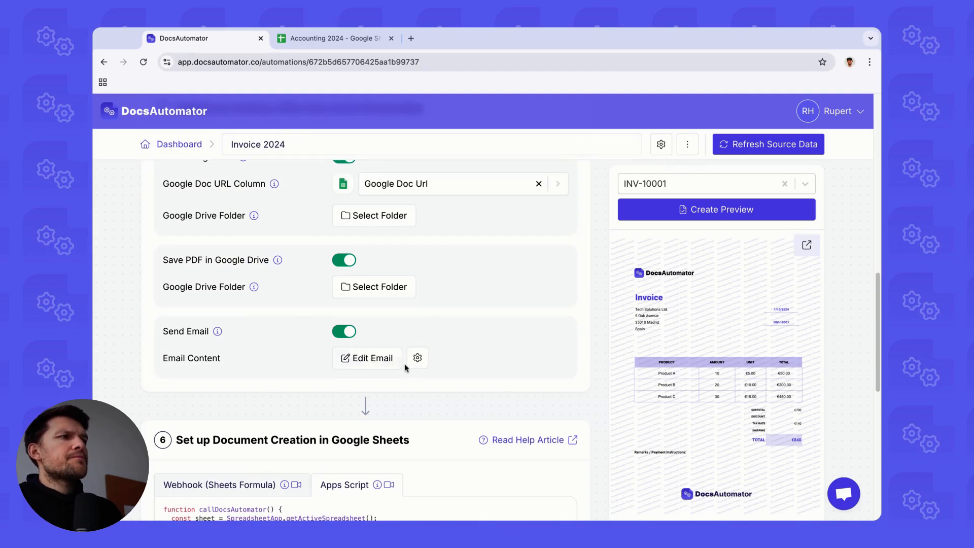
Add and save a send condition so the email only goes out if {{client_name}} contains a specific first name.
left_click(426, 361)
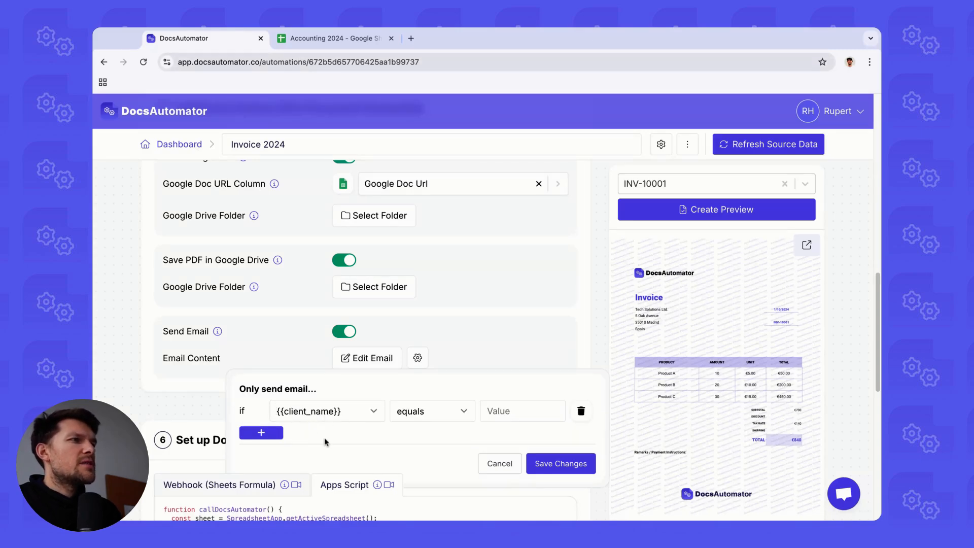
left_click(338, 409)
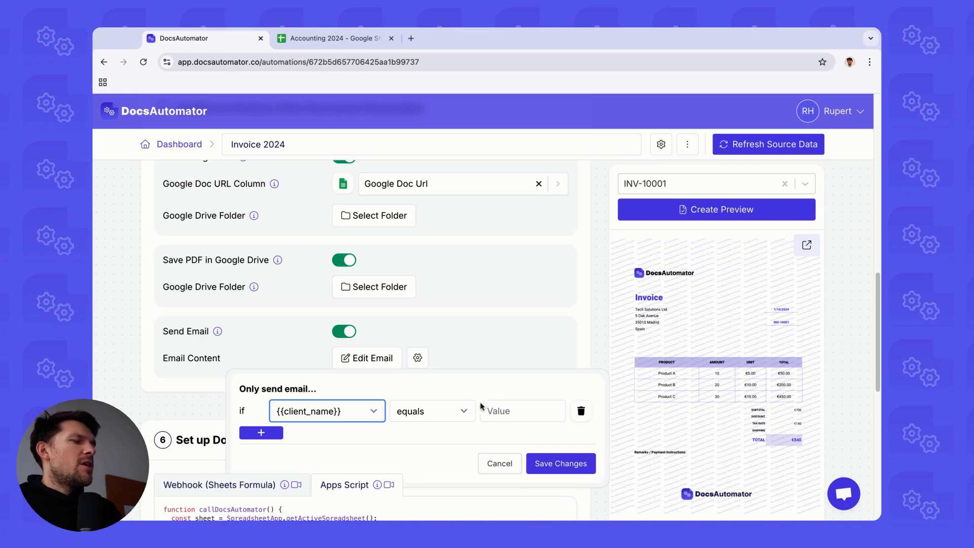
left_click(508, 411)
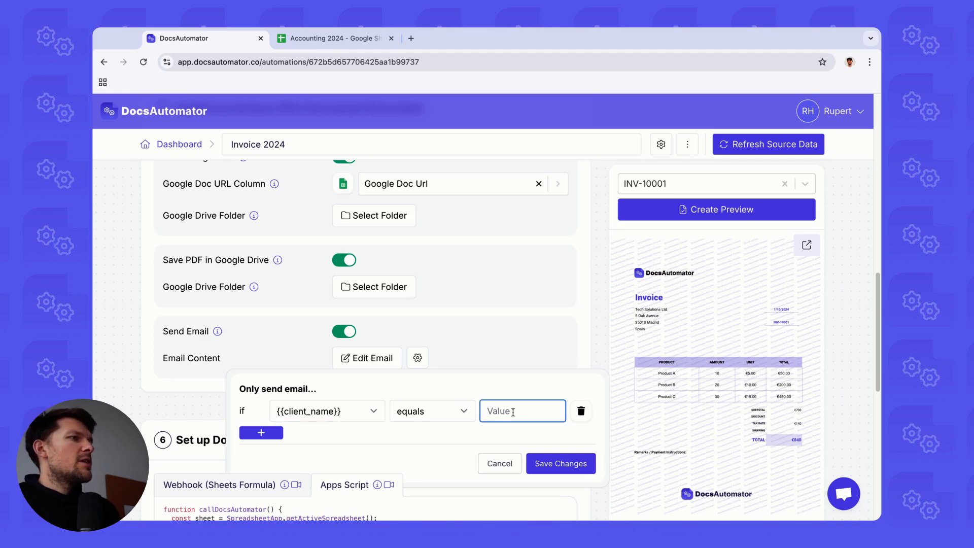
left_click(436, 421)
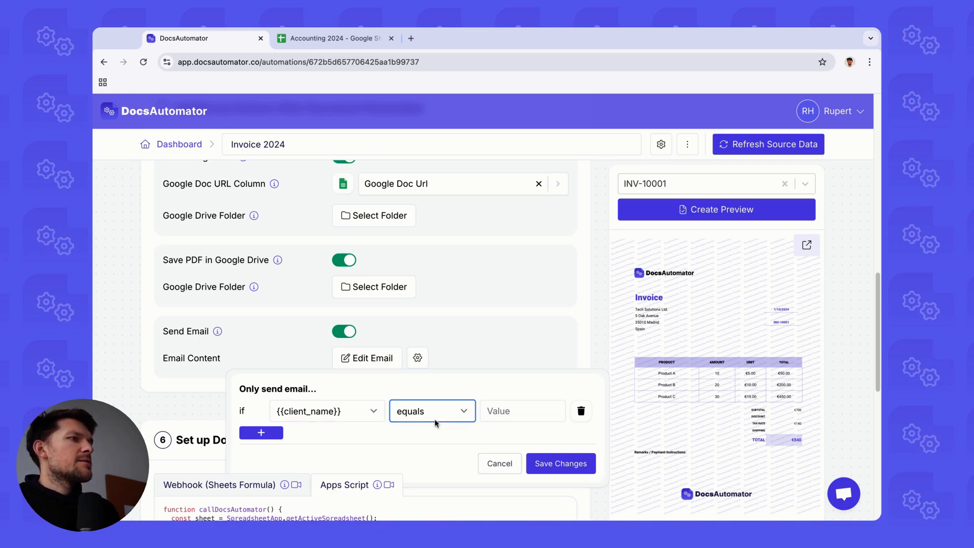
left_click(435, 421)
left_click(546, 408)
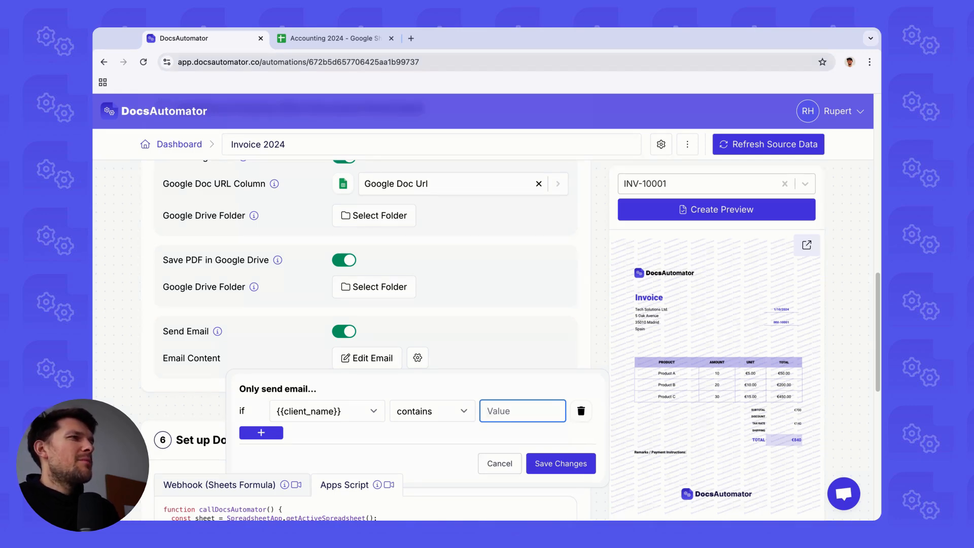
type("peter")
left_click(482, 436)
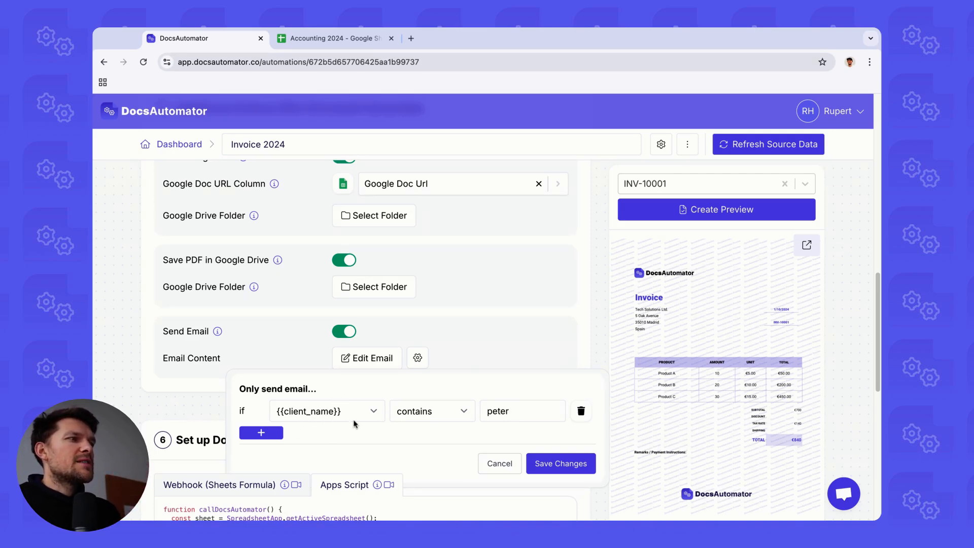
left_click(543, 463)
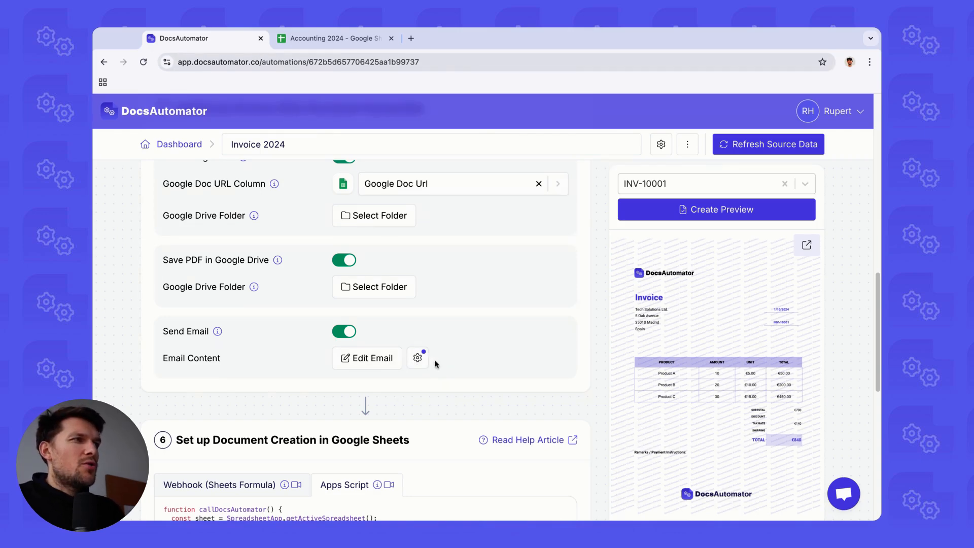
Review the automation's additional actions and document generation options.
scroll(421, 362, "up", 1)
scroll(421, 363, "up", 4)
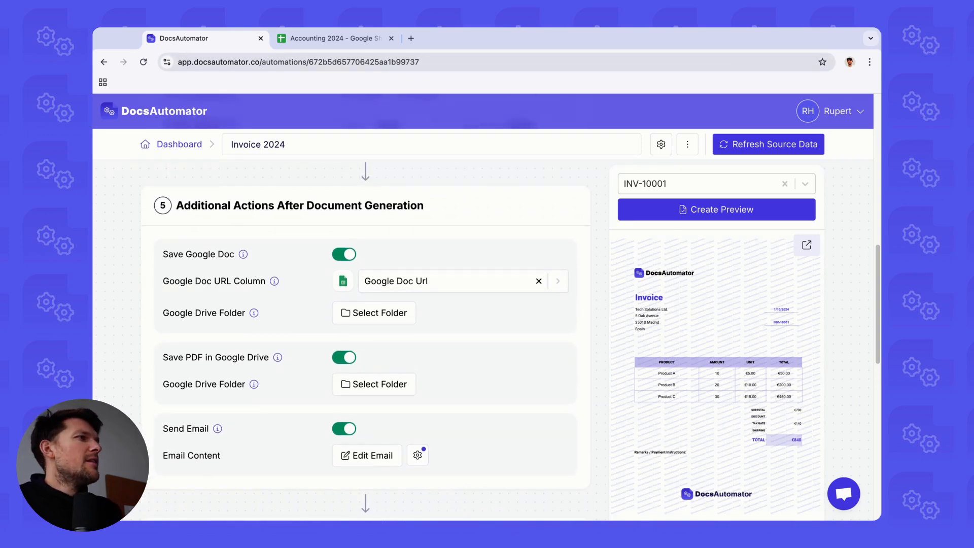
scroll(289, 238, "up", 3)
scroll(289, 237, "up", 15)
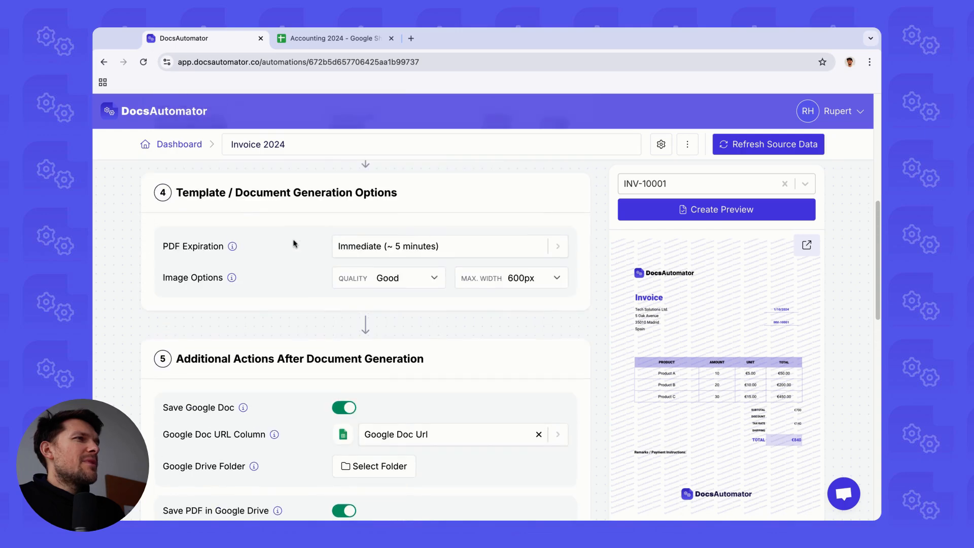